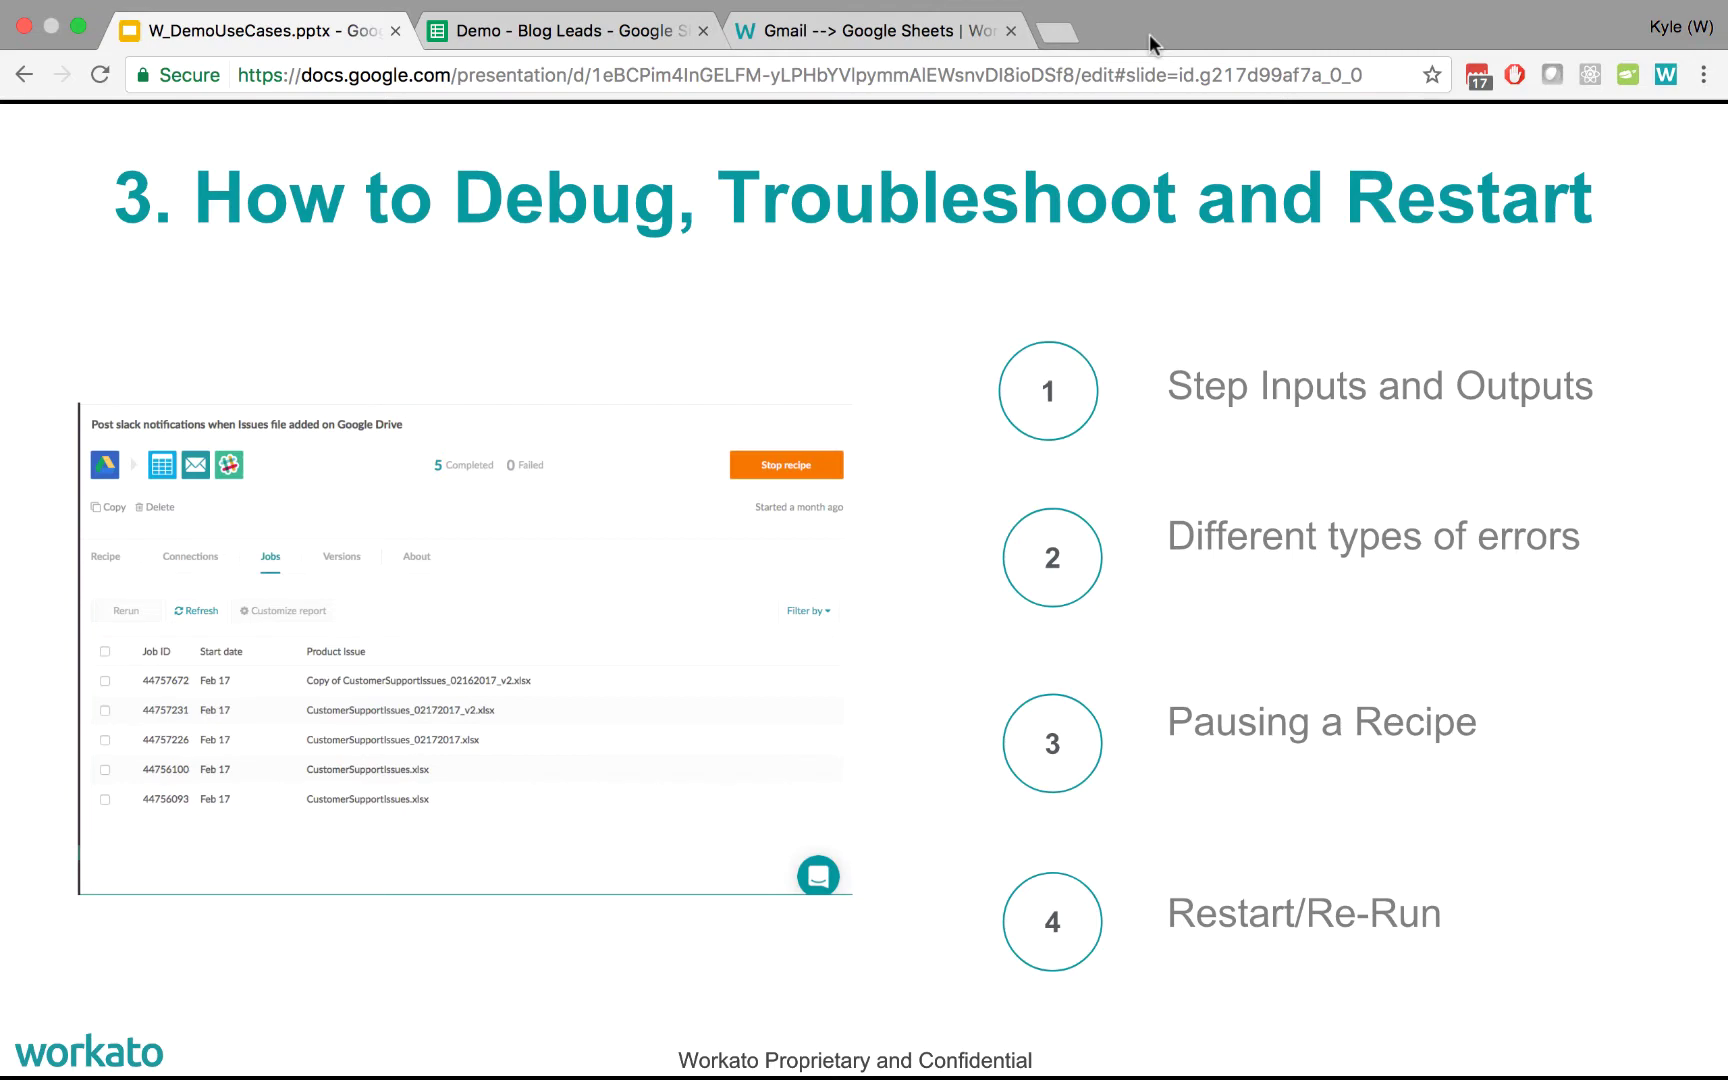
Step: Switch from the Slides deck to the Demo - Blog Leads spreadsheet showing its Email and Date rows
{"action": "key", "text": "ctrl+Tab"}
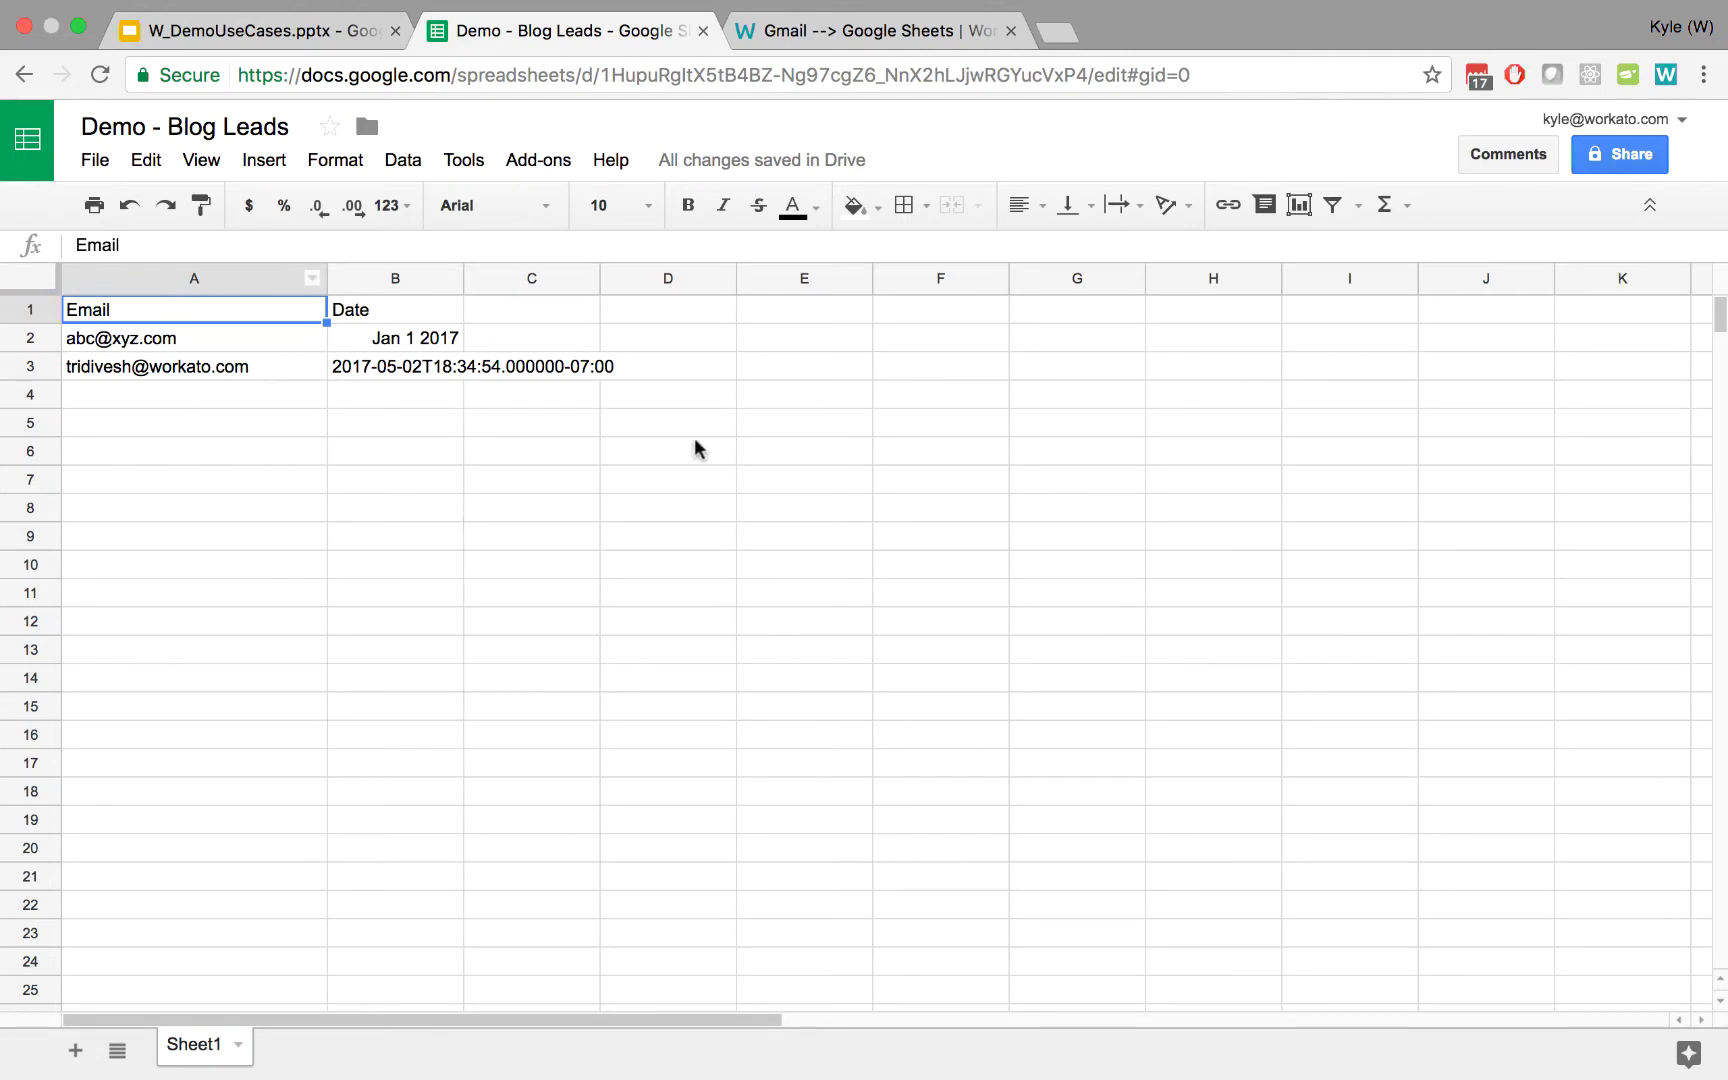
Step: Review the Gmail to Google Sheets recipe's trigger and three actions, briefly rechecking the leads sheet
{"action": "key", "text": "ctrl+Tab"}
{"action": "scroll", "coordinate": [350, 695], "scroll_direction": "down", "scroll_amount": 3}
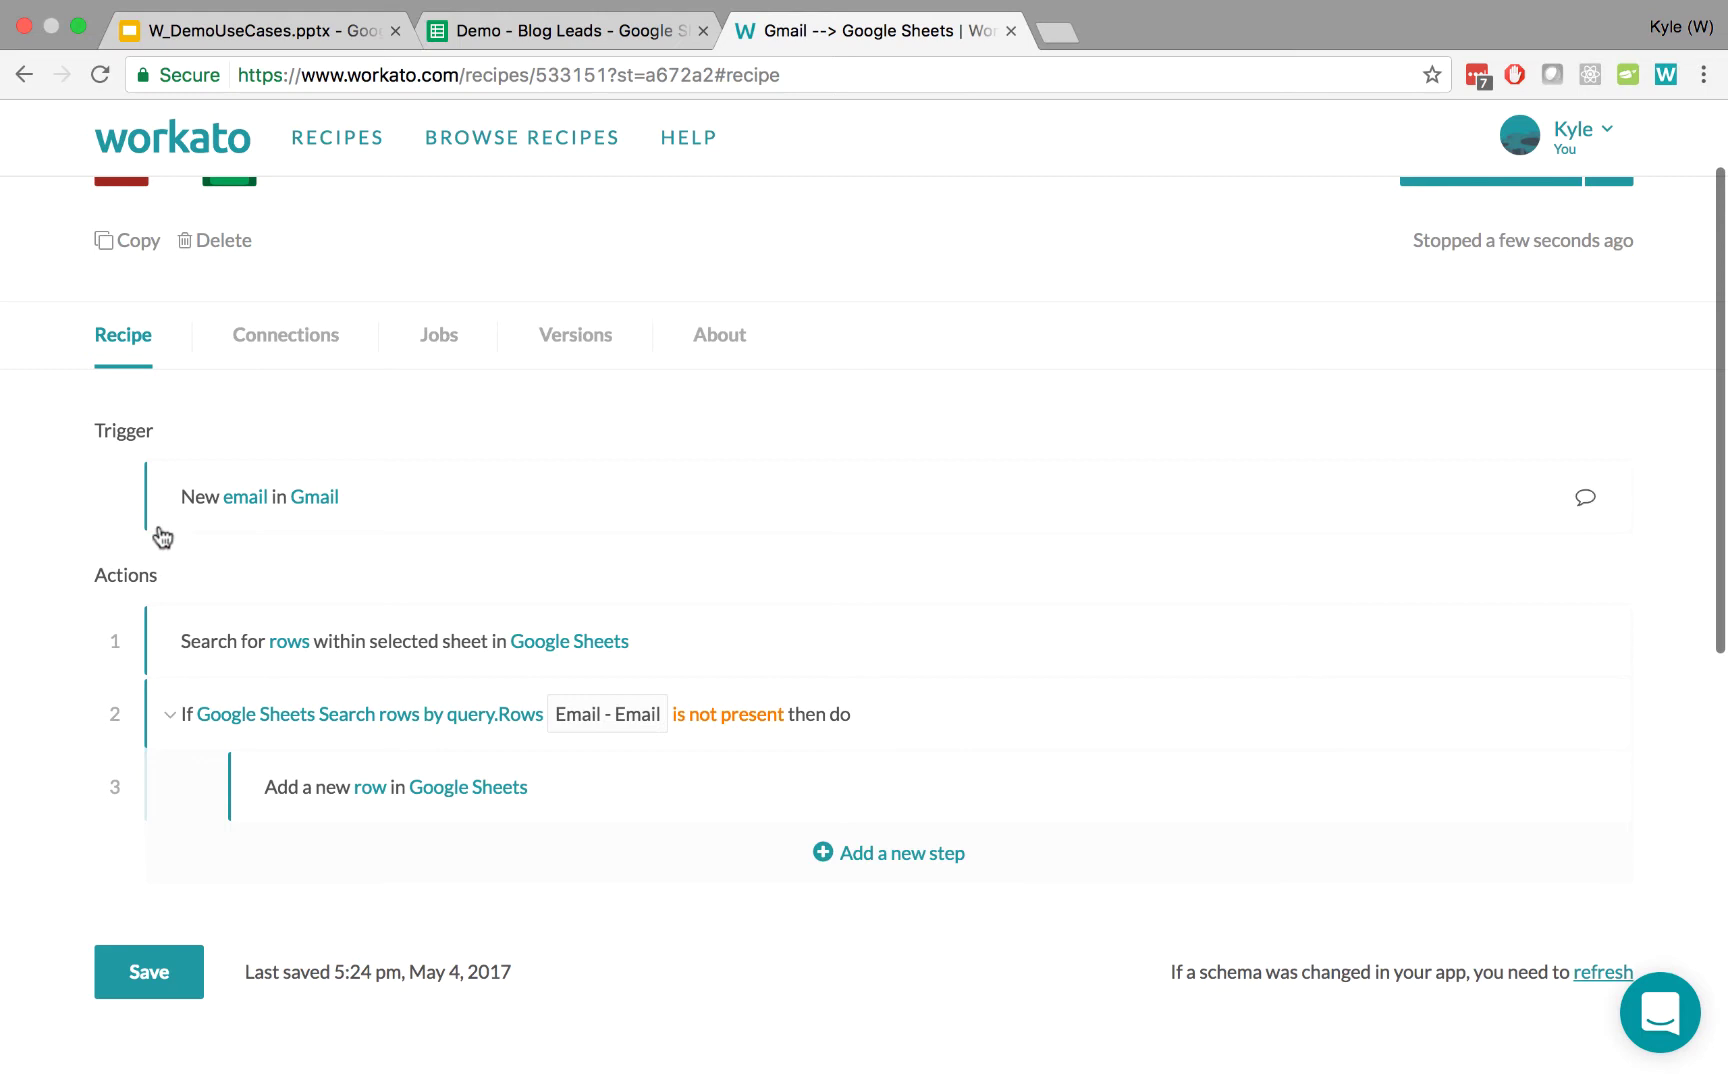
{"action": "scroll", "coordinate": [334, 509], "scroll_direction": "down", "scroll_amount": 2}
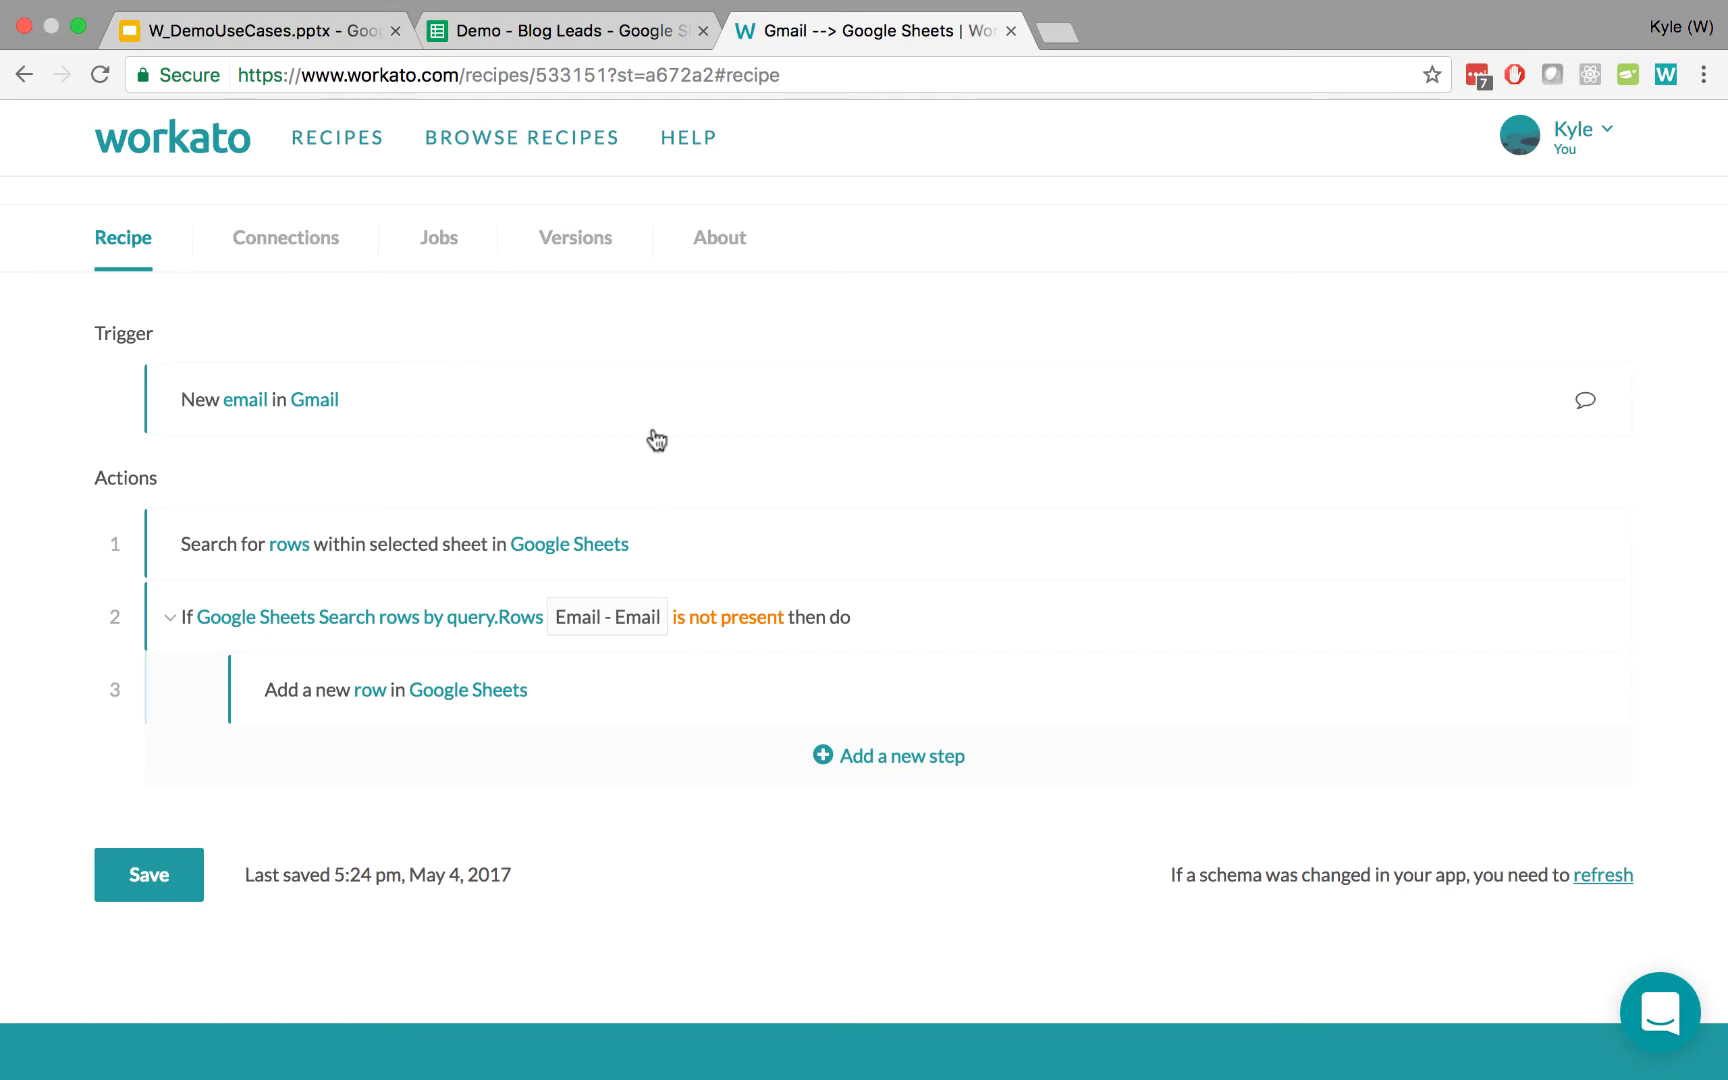
{"action": "key", "text": "ctrl+shift+Tab"}
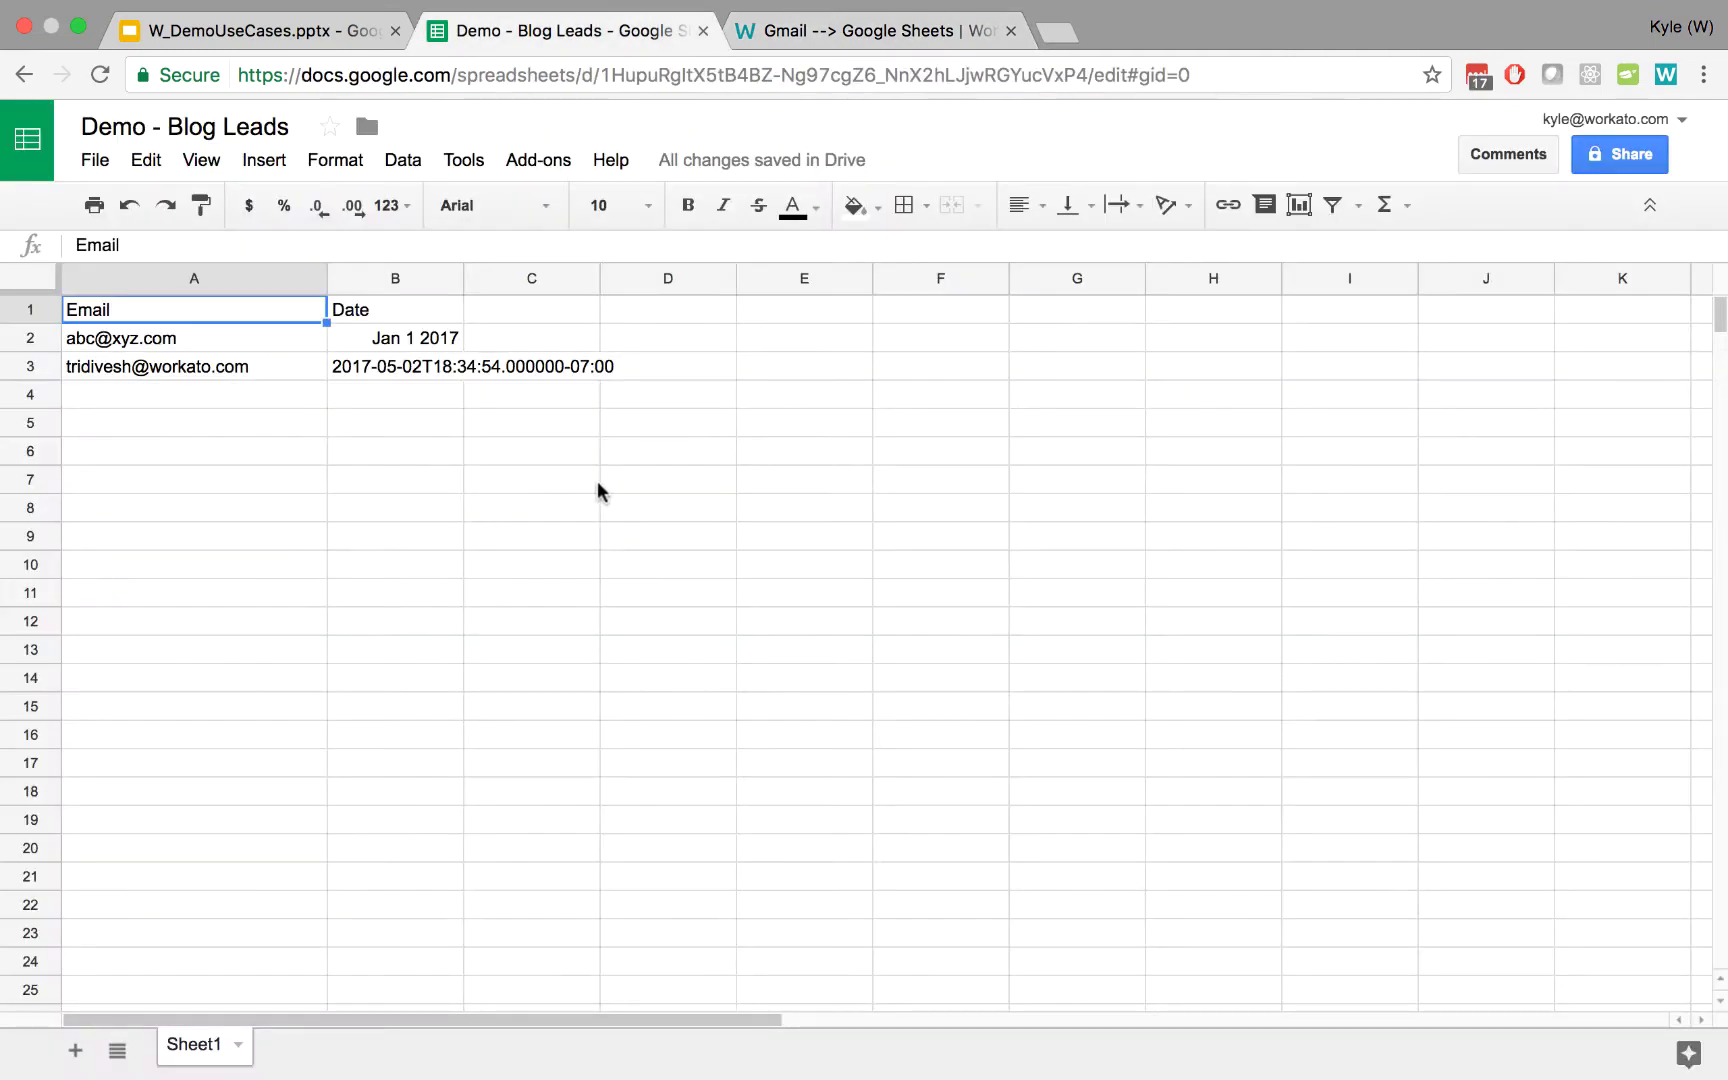
{"action": "key", "text": "ctrl+Tab"}
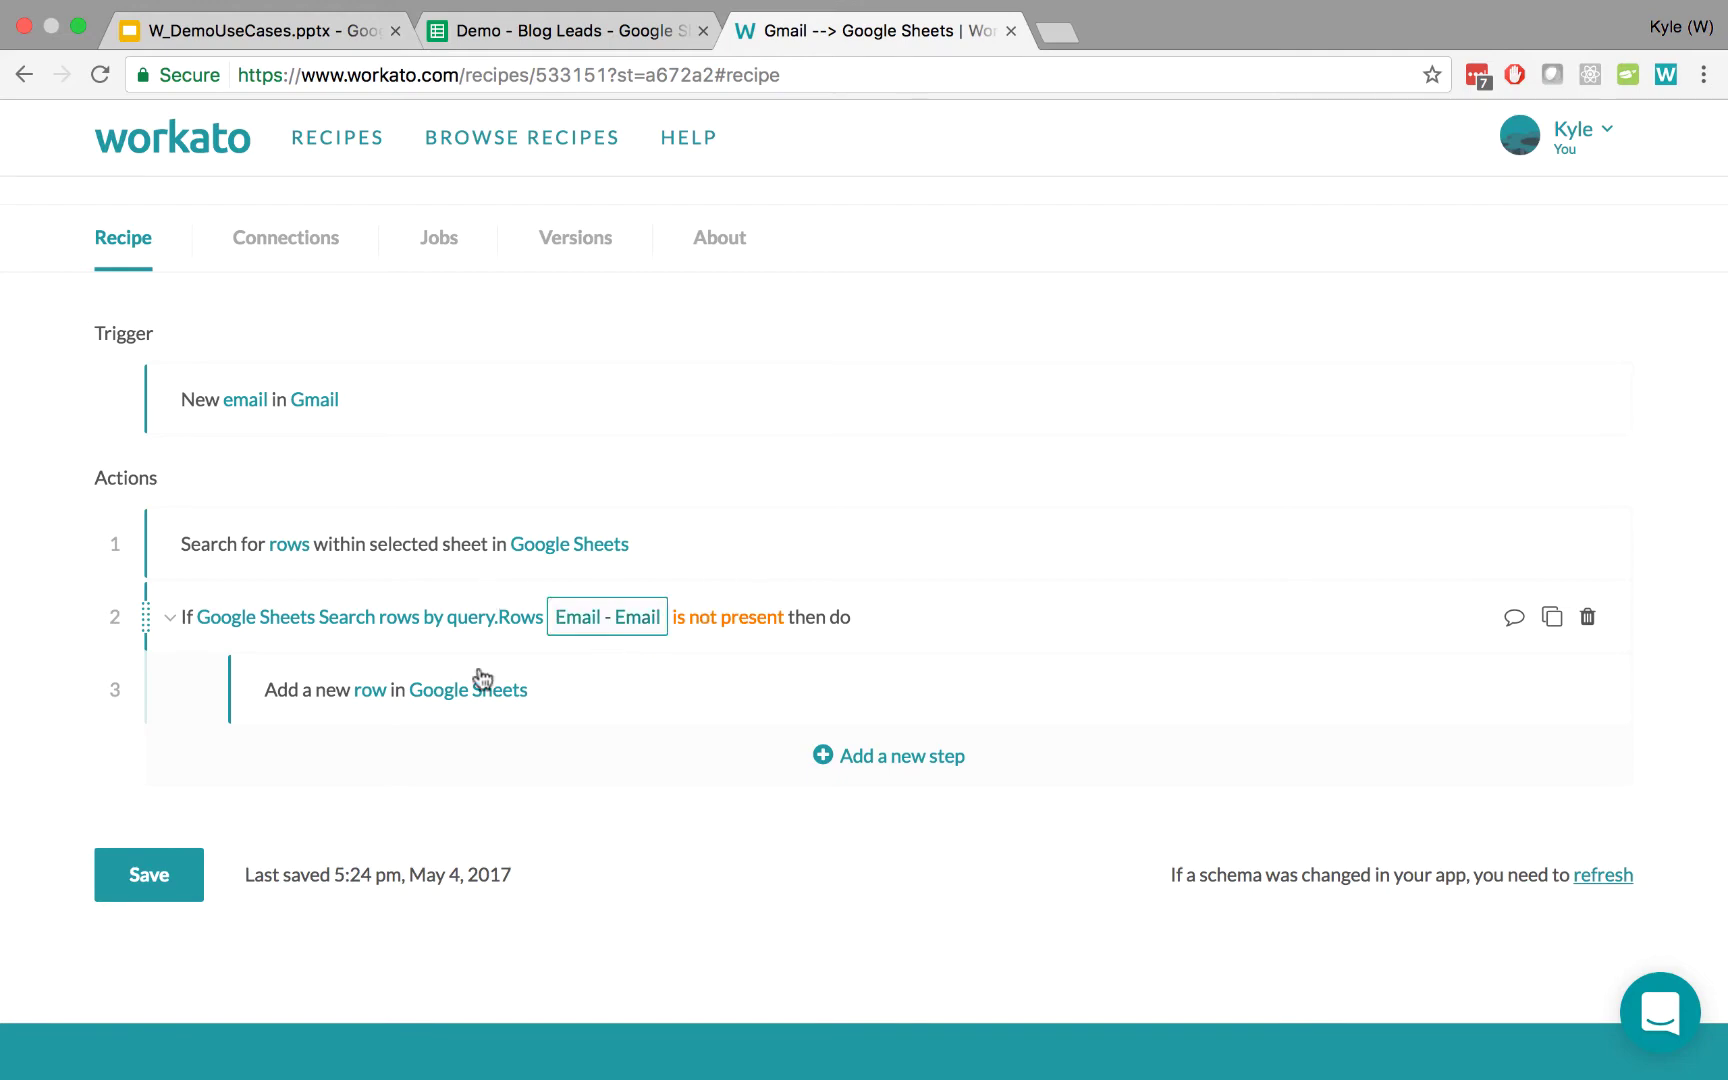
Step: Inspect the Add a new row columns: Email mapped to the Email - Email pill, Date to Received time
{"action": "left_click", "coordinate": [679, 703]}
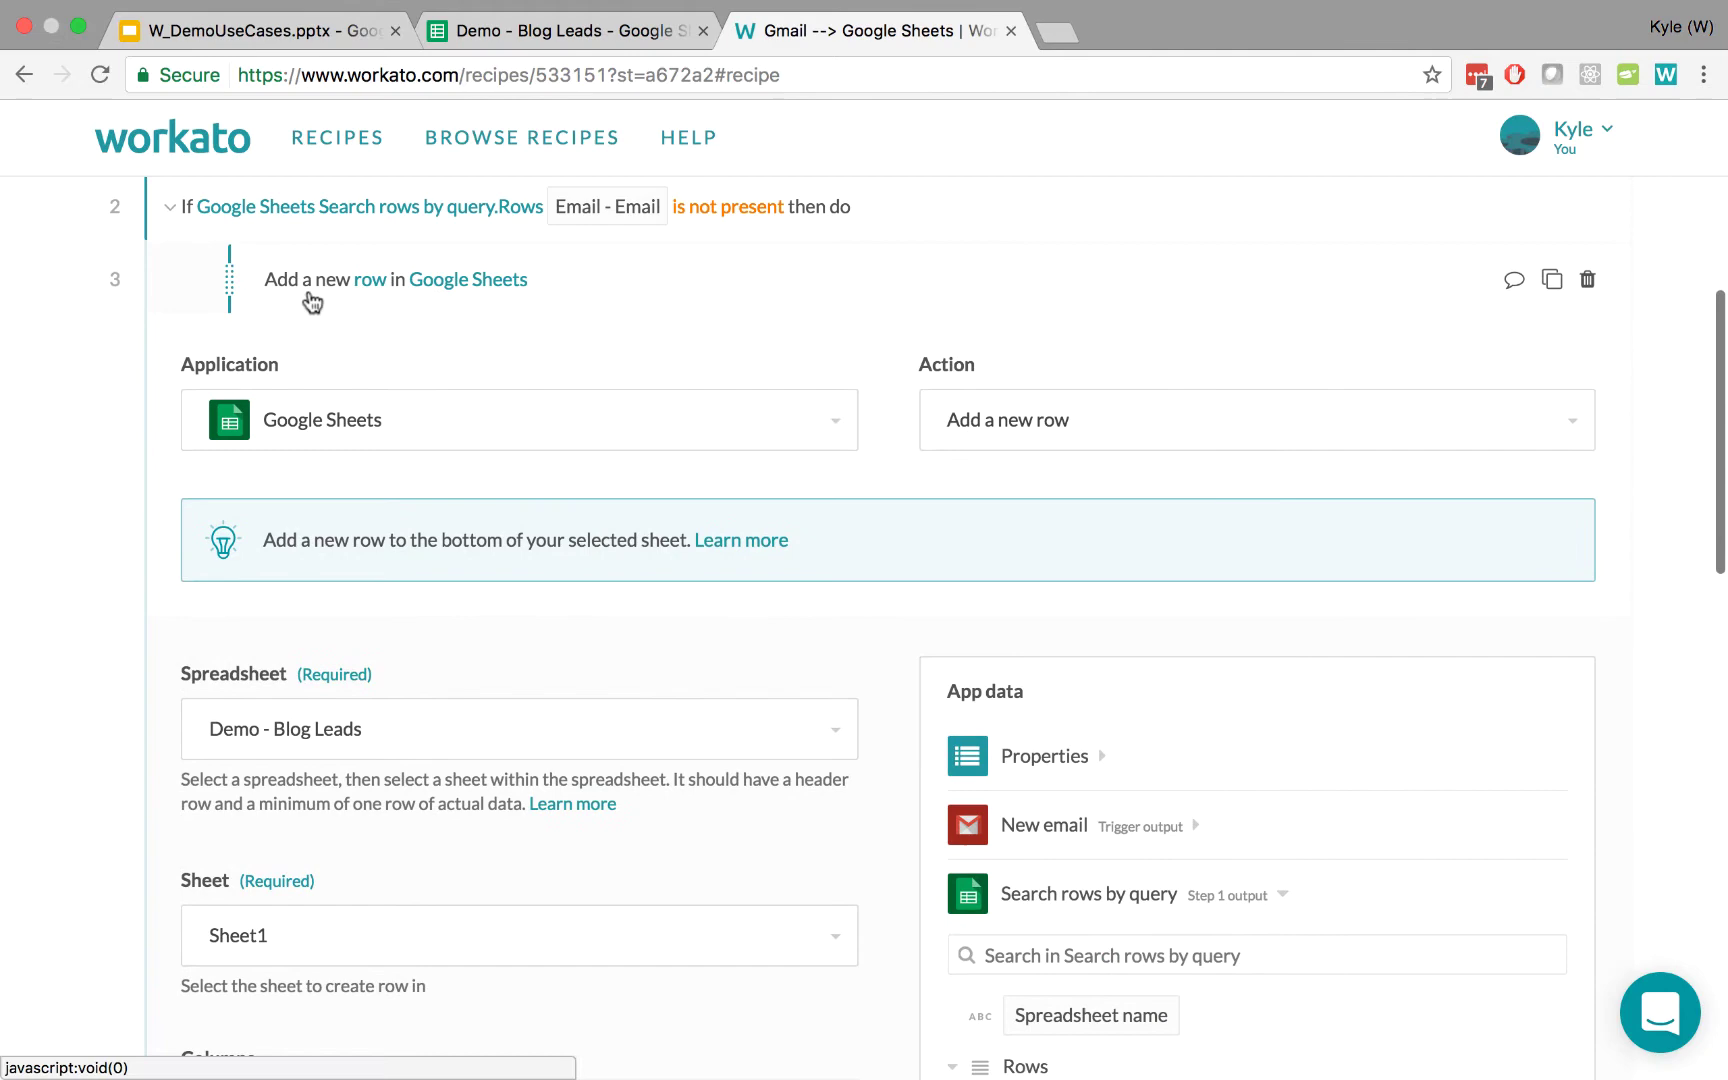
{"action": "scroll", "coordinate": [600, 470], "scroll_direction": "down", "scroll_amount": 10}
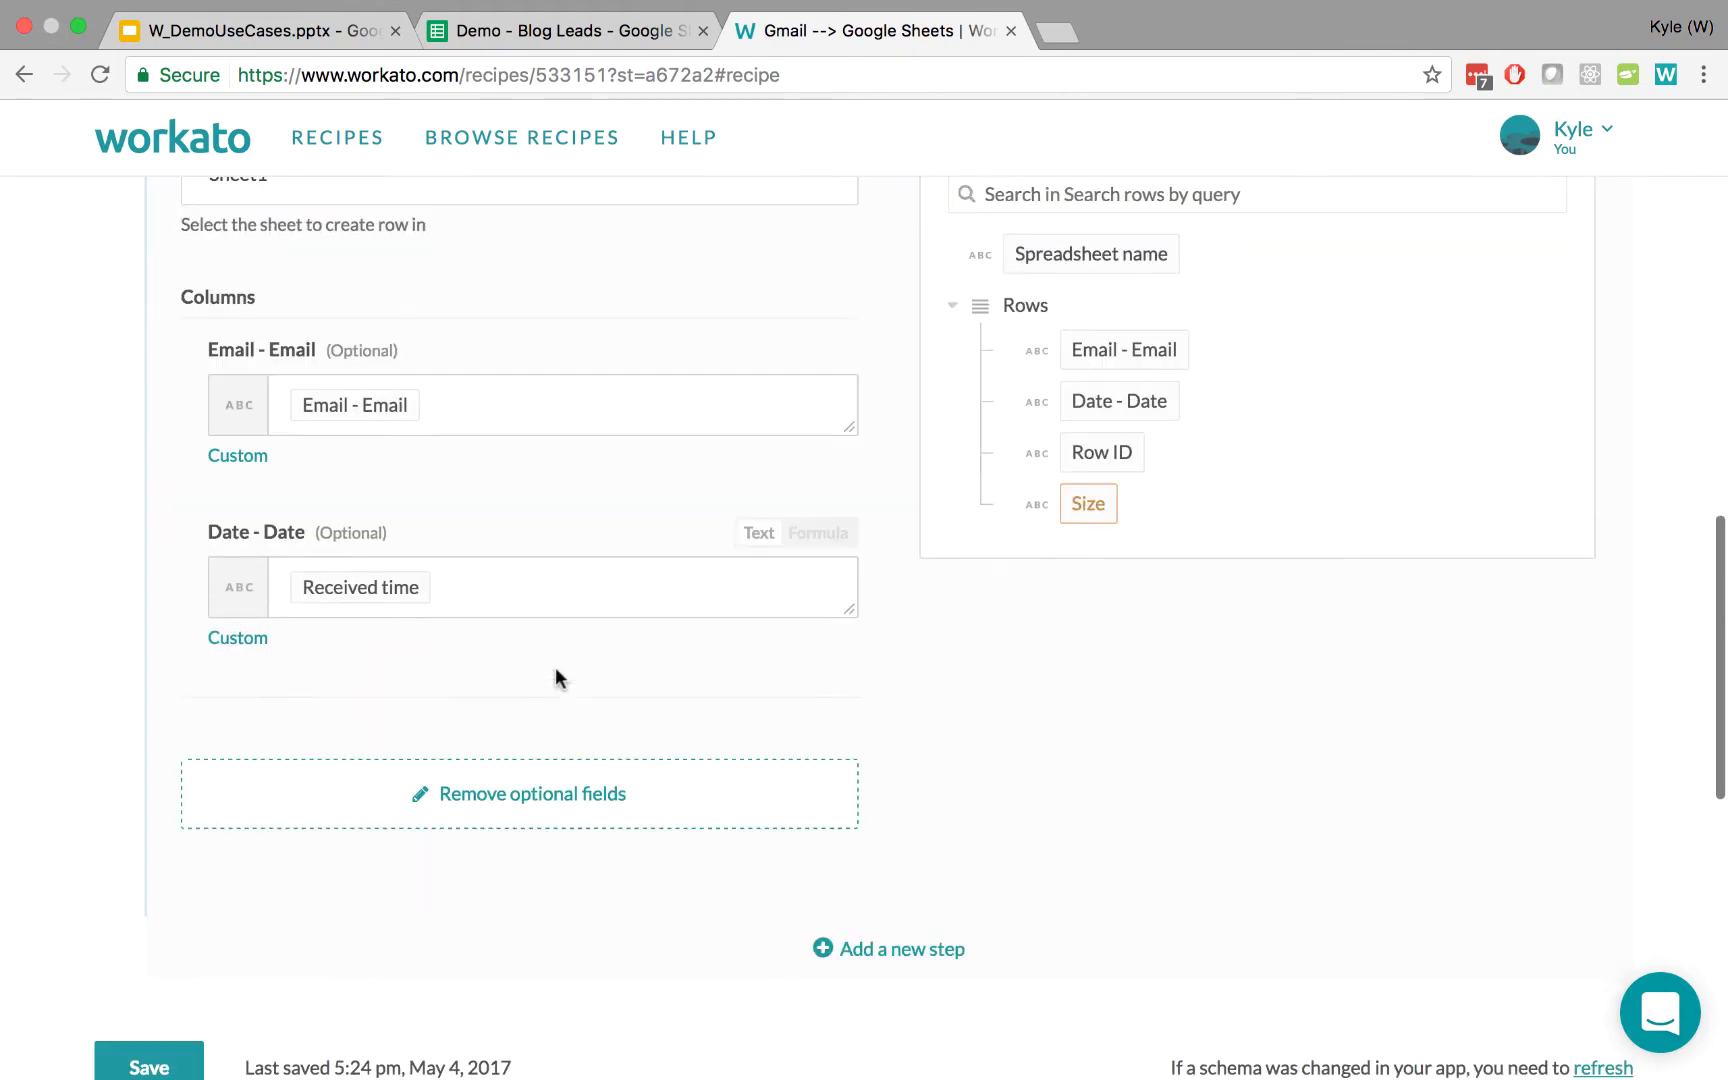
{"action": "left_click", "coordinate": [478, 406]}
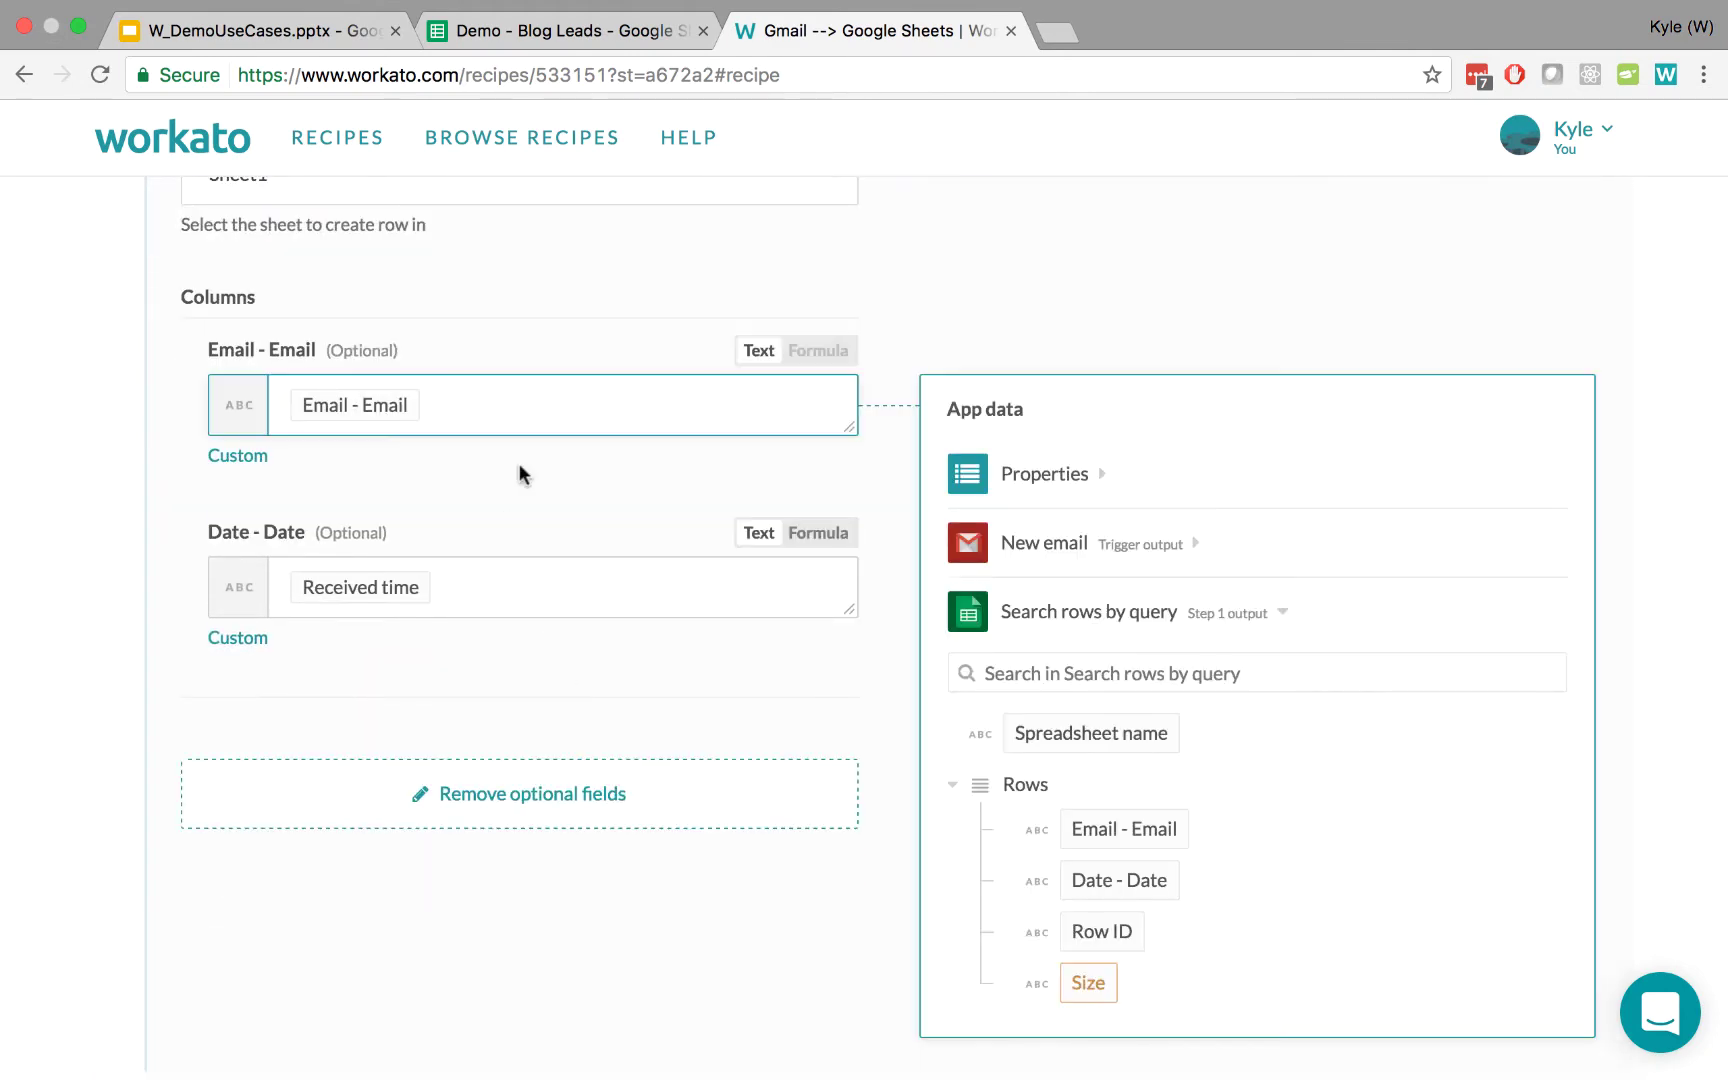
{"action": "key", "text": "BackSpace"}
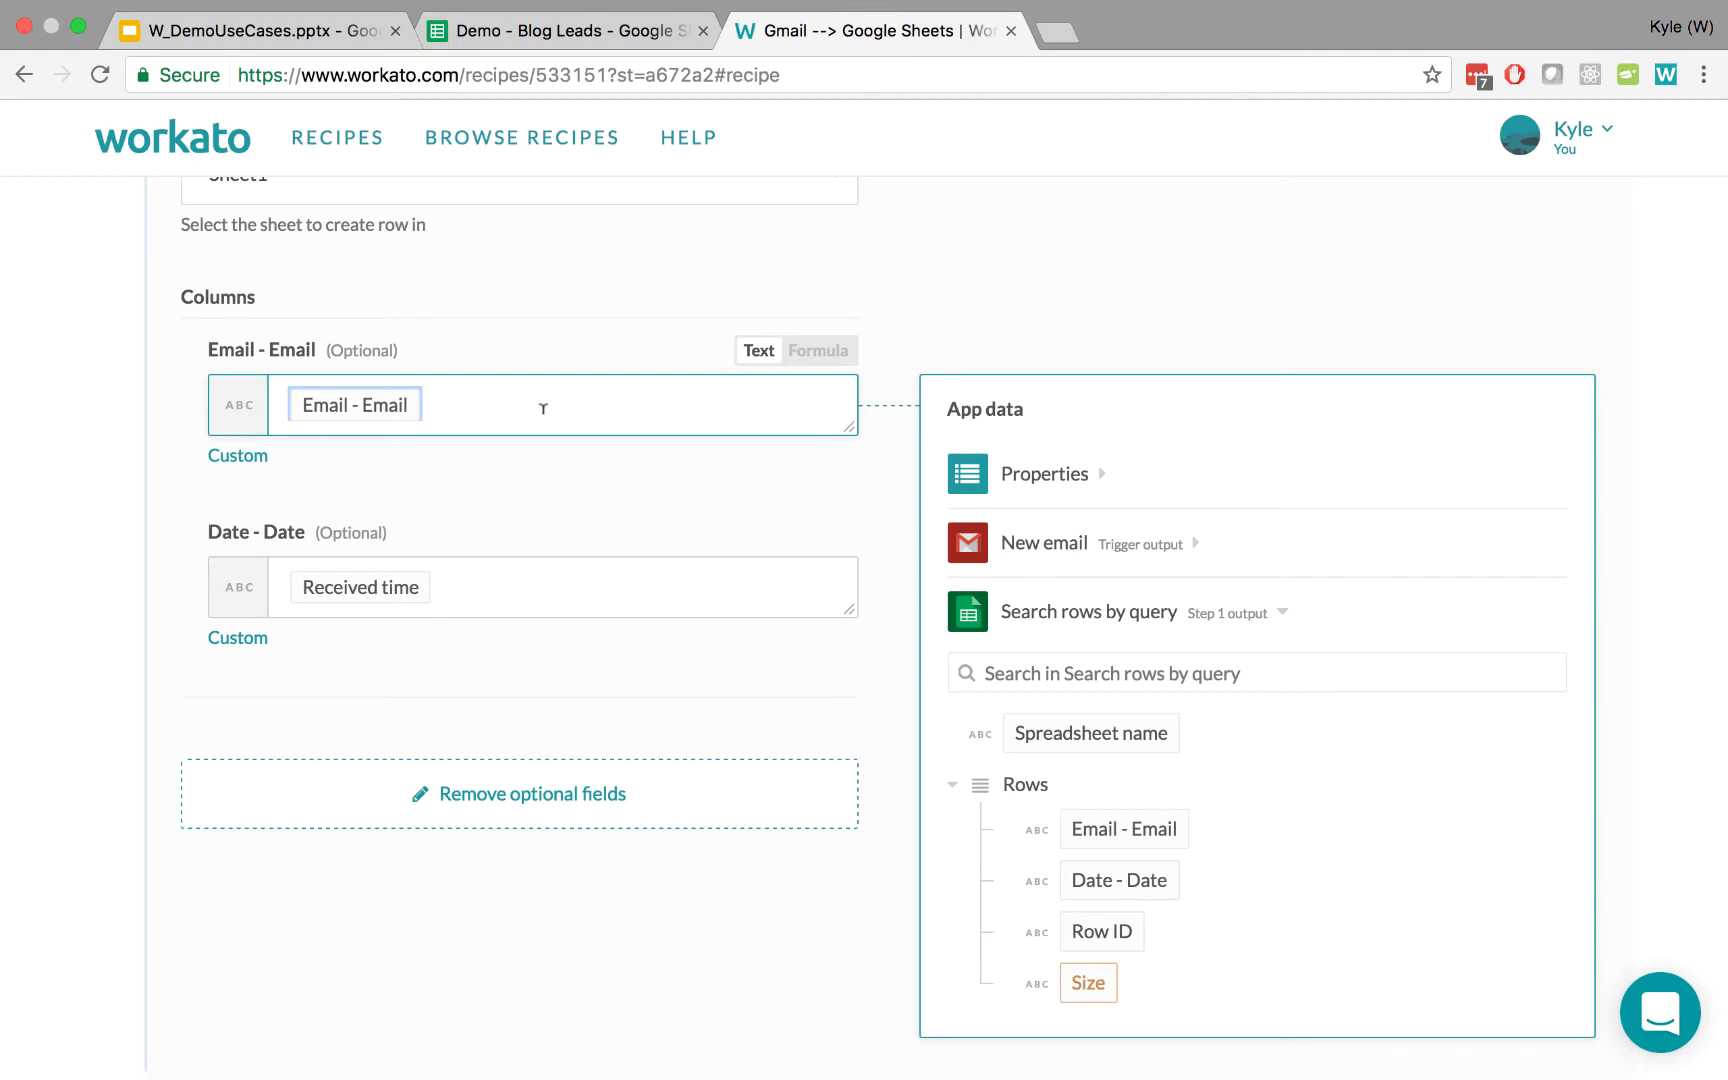
{"action": "left_click", "coordinate": [454, 402]}
{"action": "scroll", "coordinate": [530, 345], "scroll_direction": "up", "scroll_amount": 2}
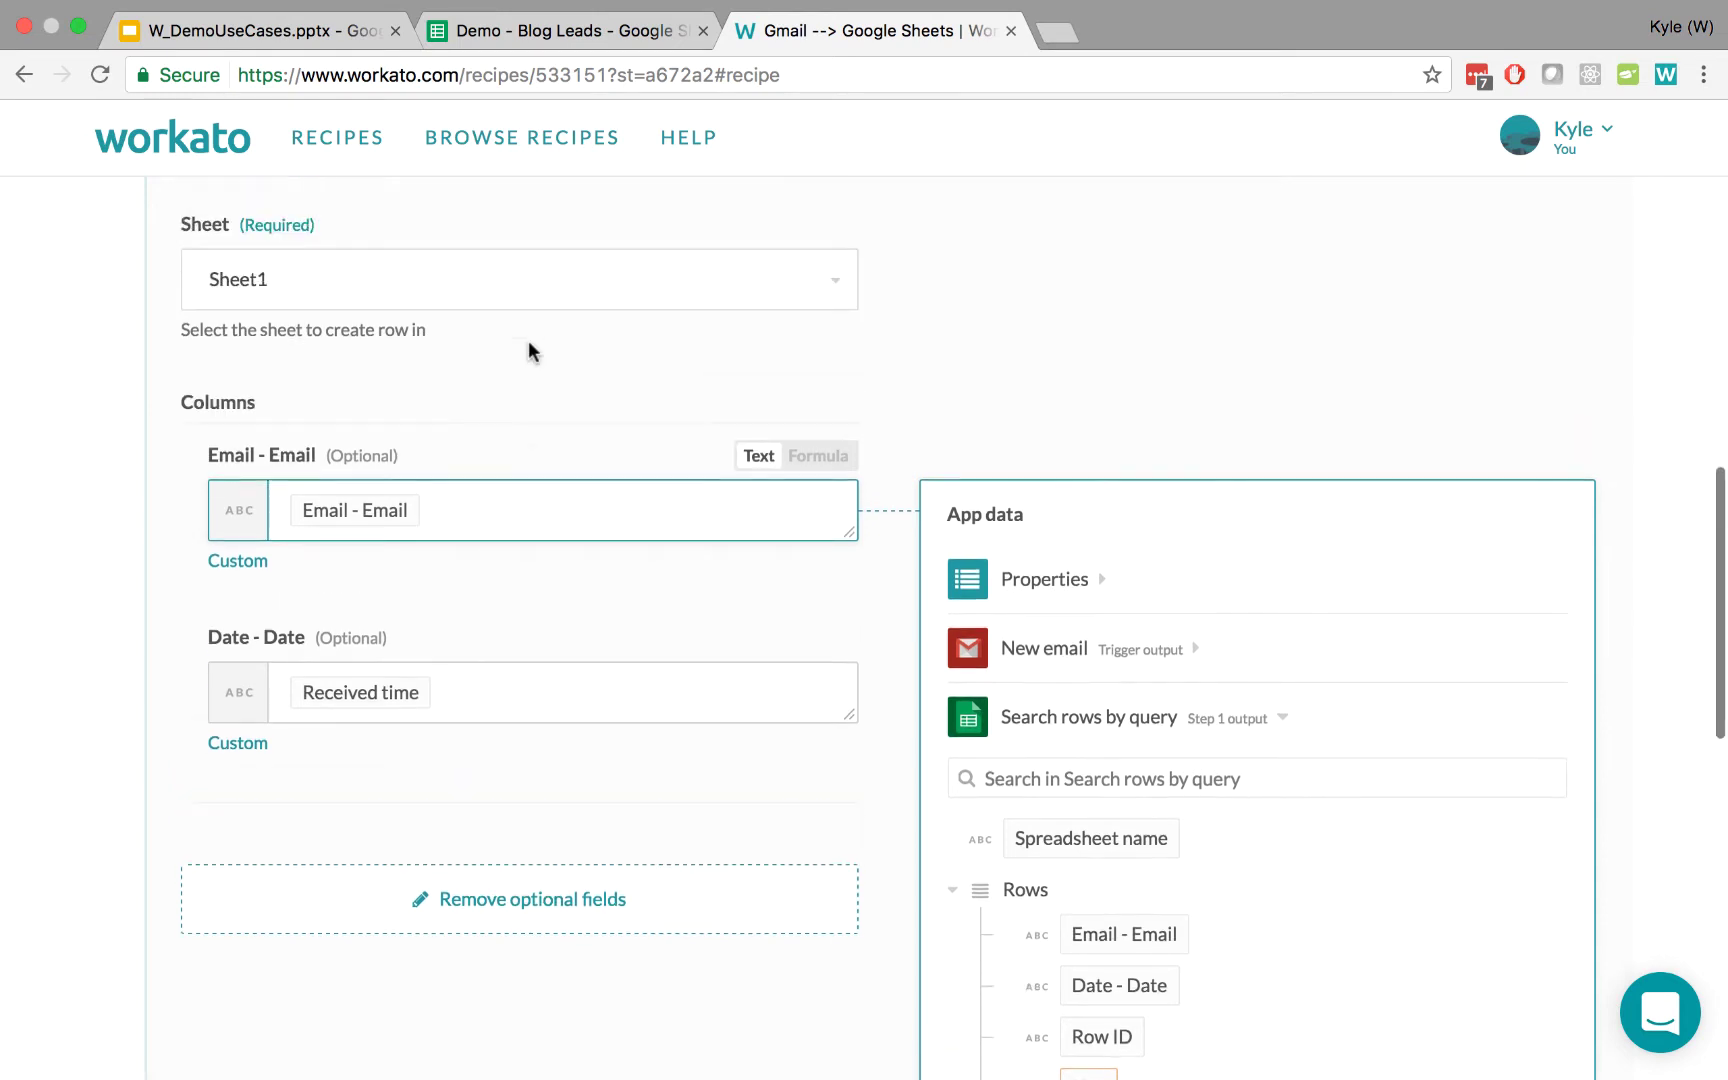
{"action": "scroll", "coordinate": [528, 345], "scroll_direction": "down", "scroll_amount": 1}
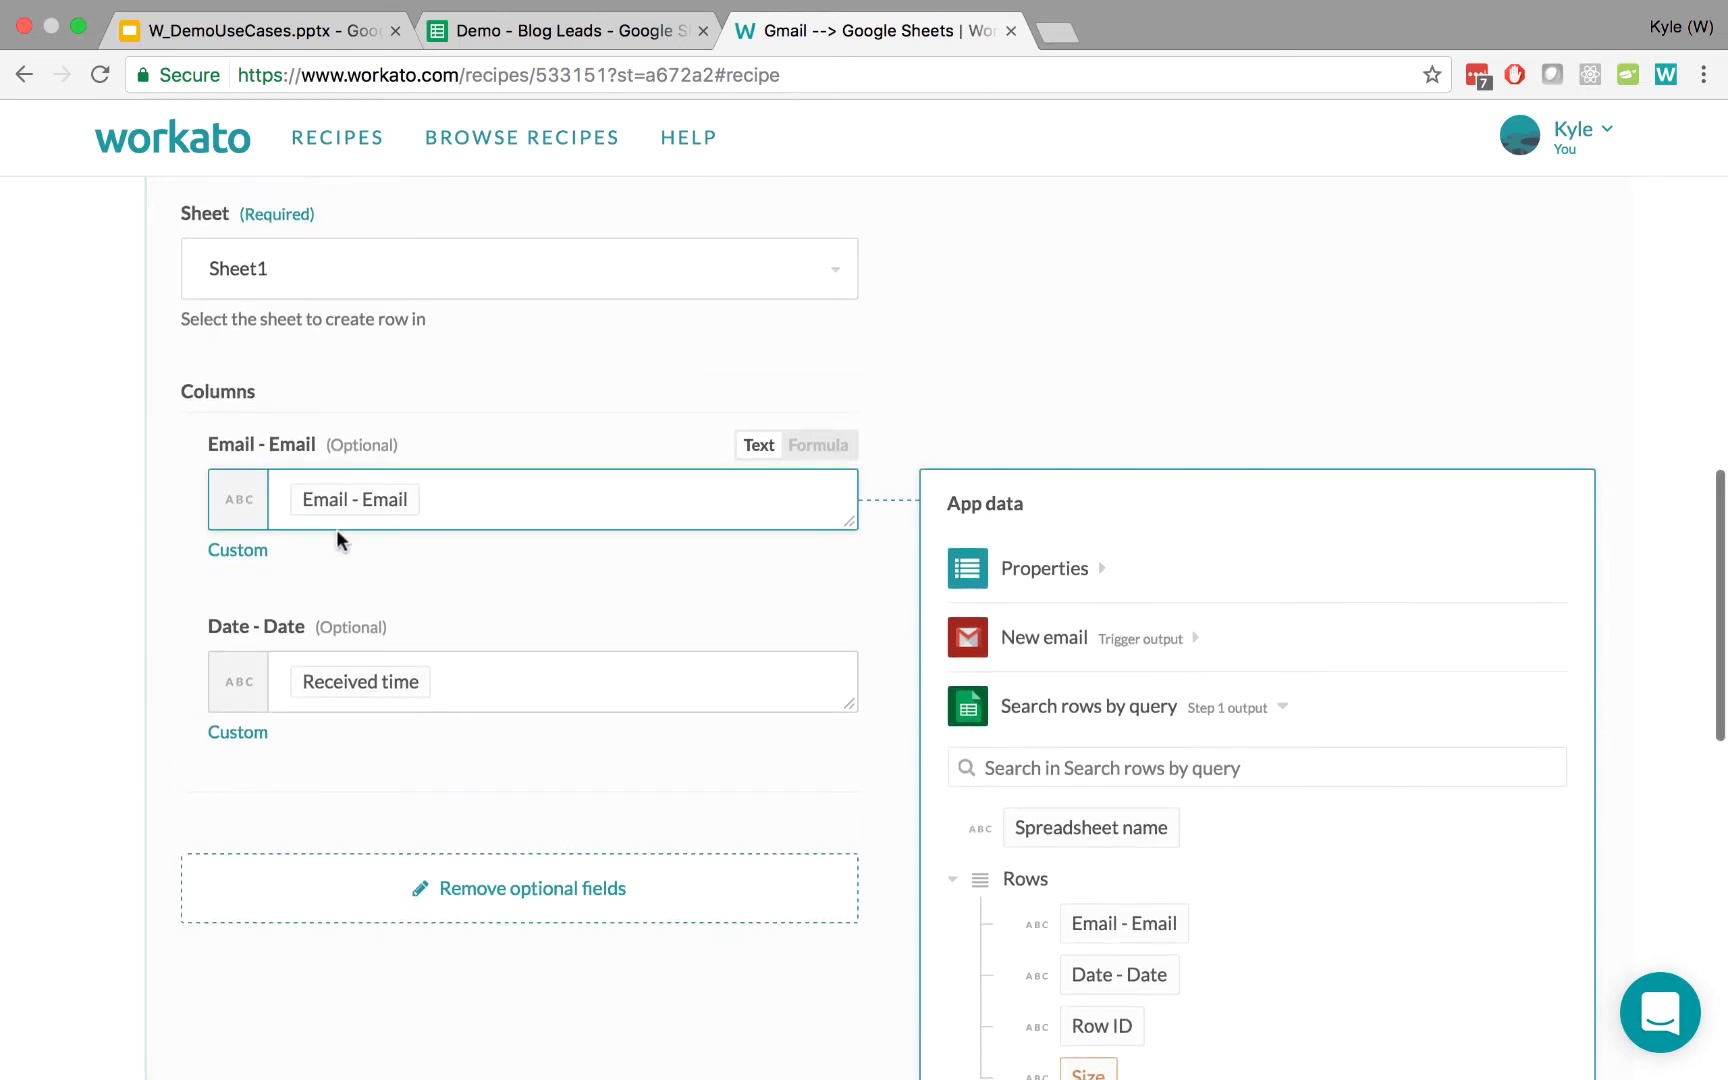
{"action": "scroll", "coordinate": [413, 562], "scroll_direction": "down", "scroll_amount": 1}
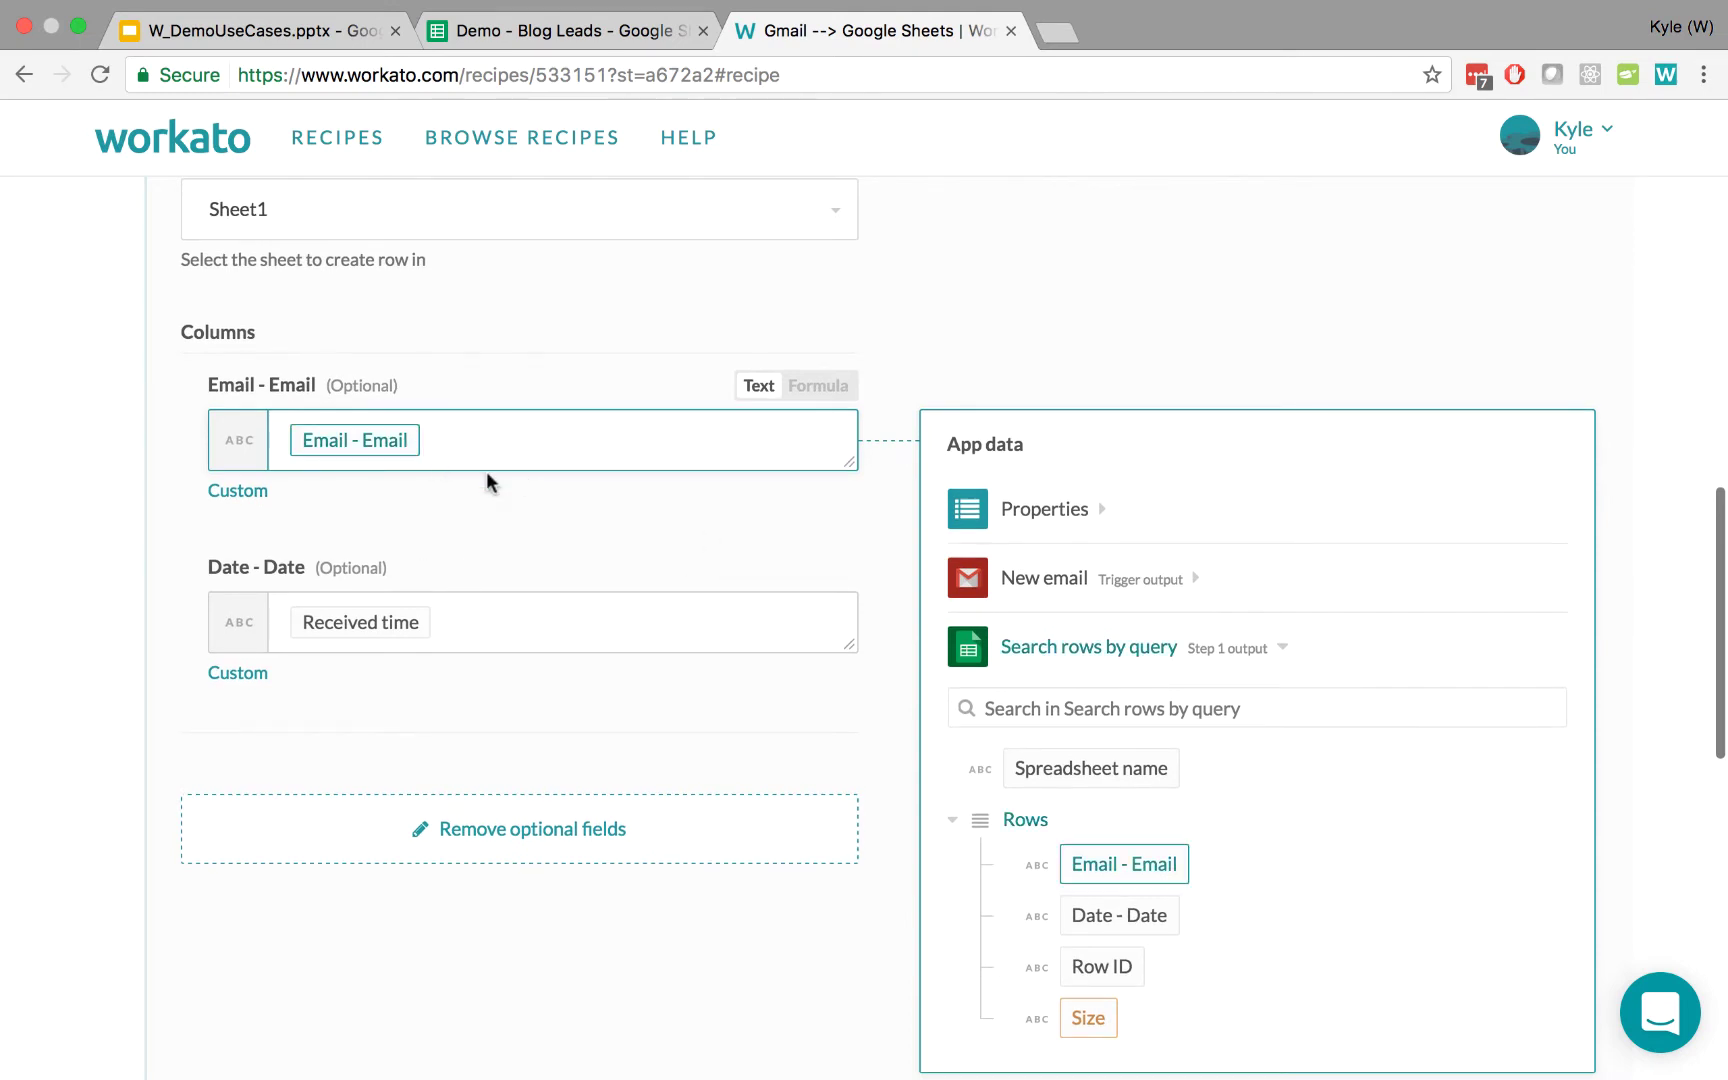
{"action": "scroll", "coordinate": [640, 563], "scroll_direction": "down", "scroll_amount": 1}
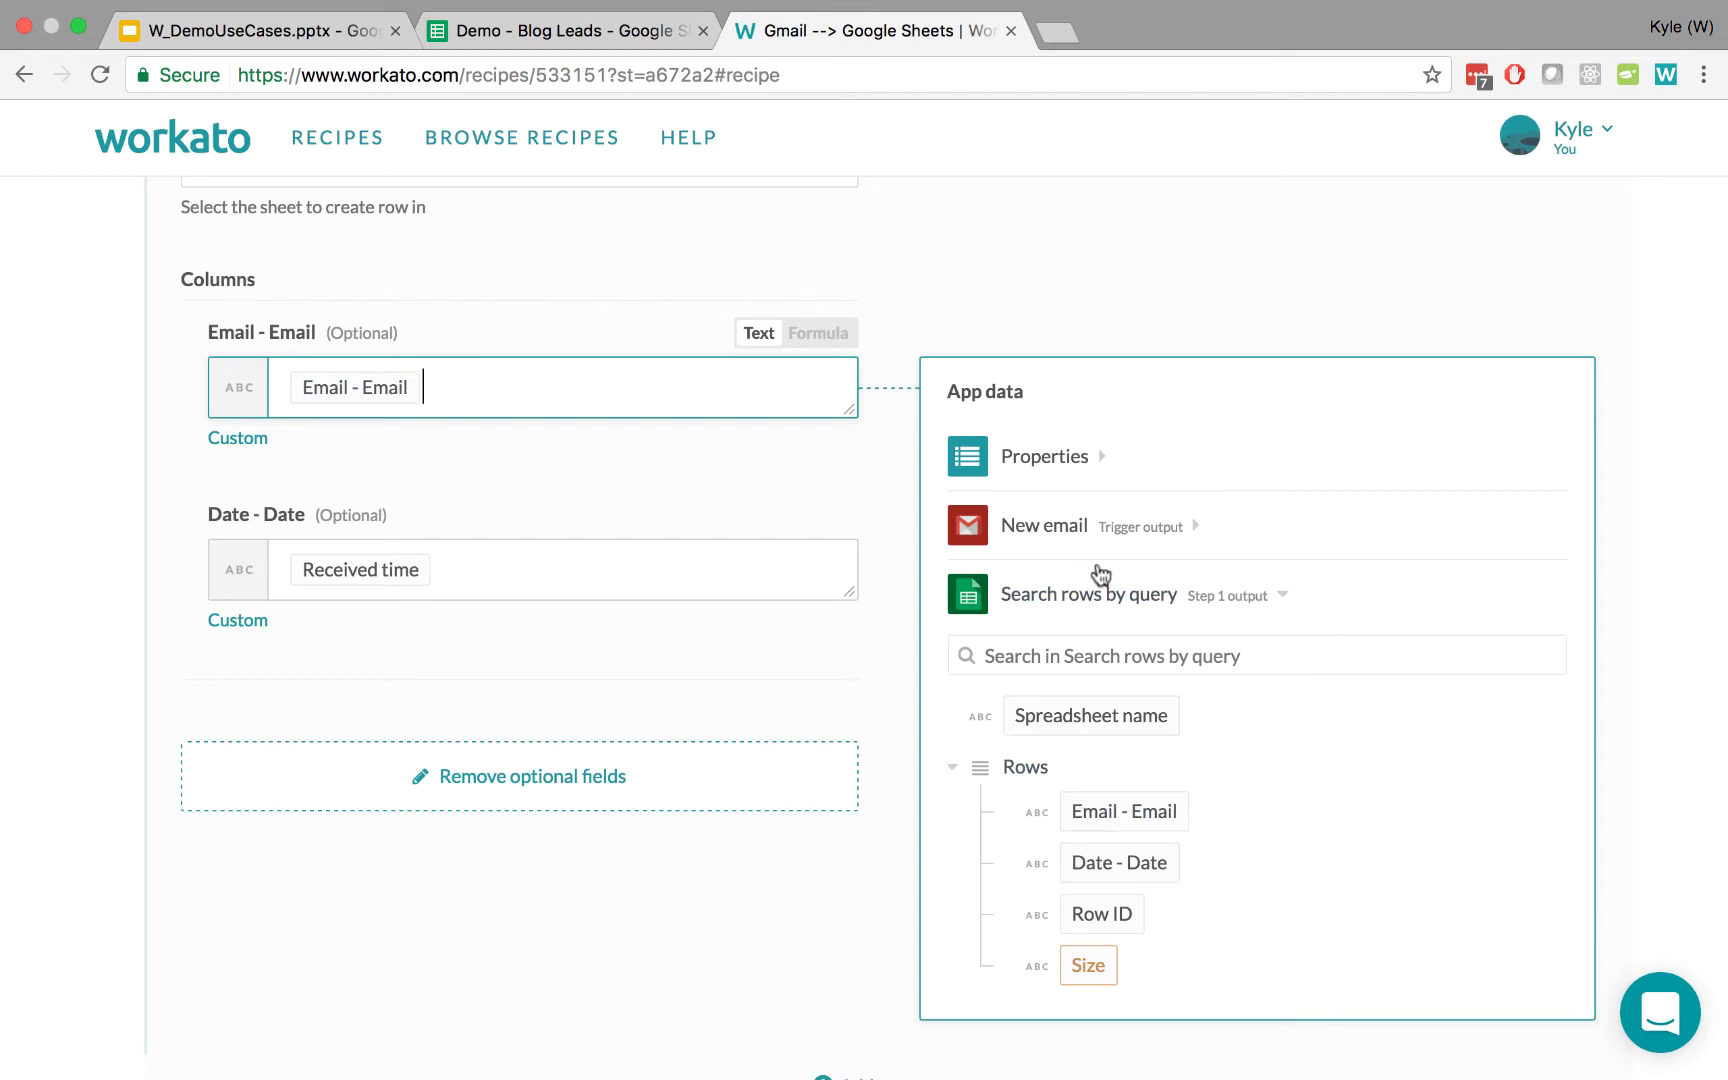
Step: Browse the App data fields from the New email trigger and the Search rows by query output
{"action": "left_click", "coordinate": [1050, 530]}
{"action": "left_click", "coordinate": [1050, 530]}
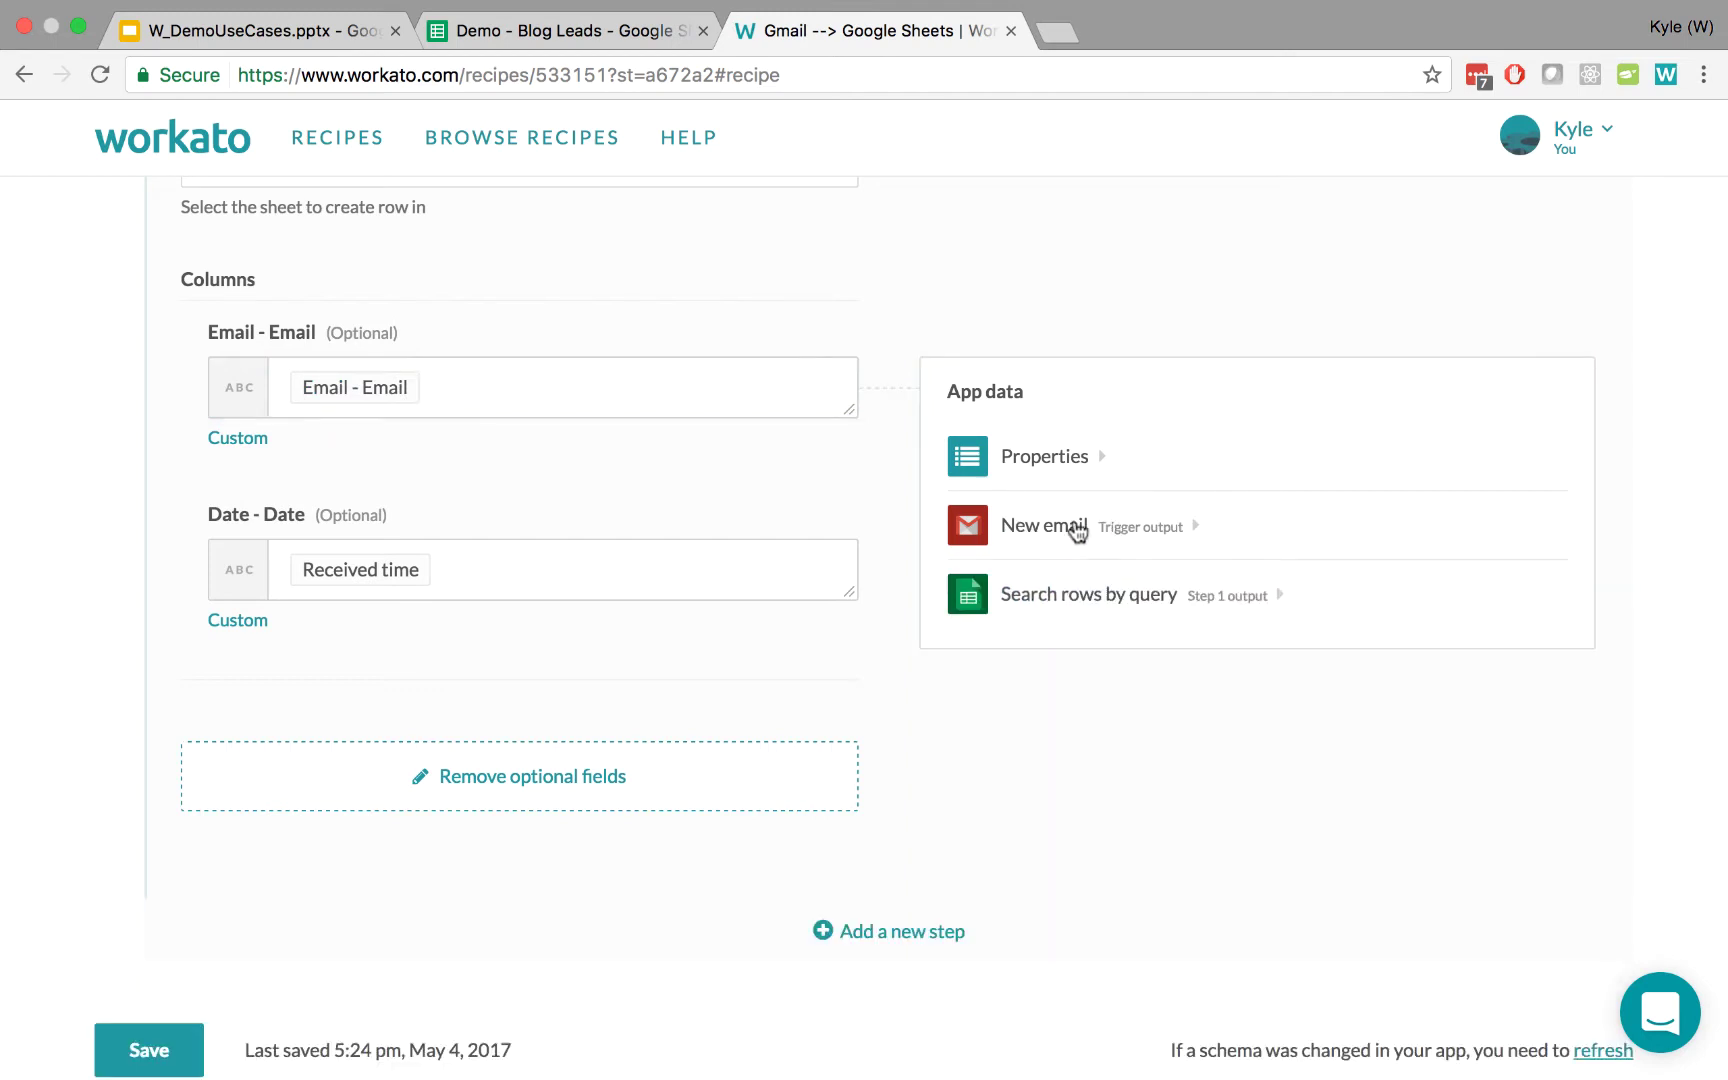
{"action": "left_click", "coordinate": [1115, 550]}
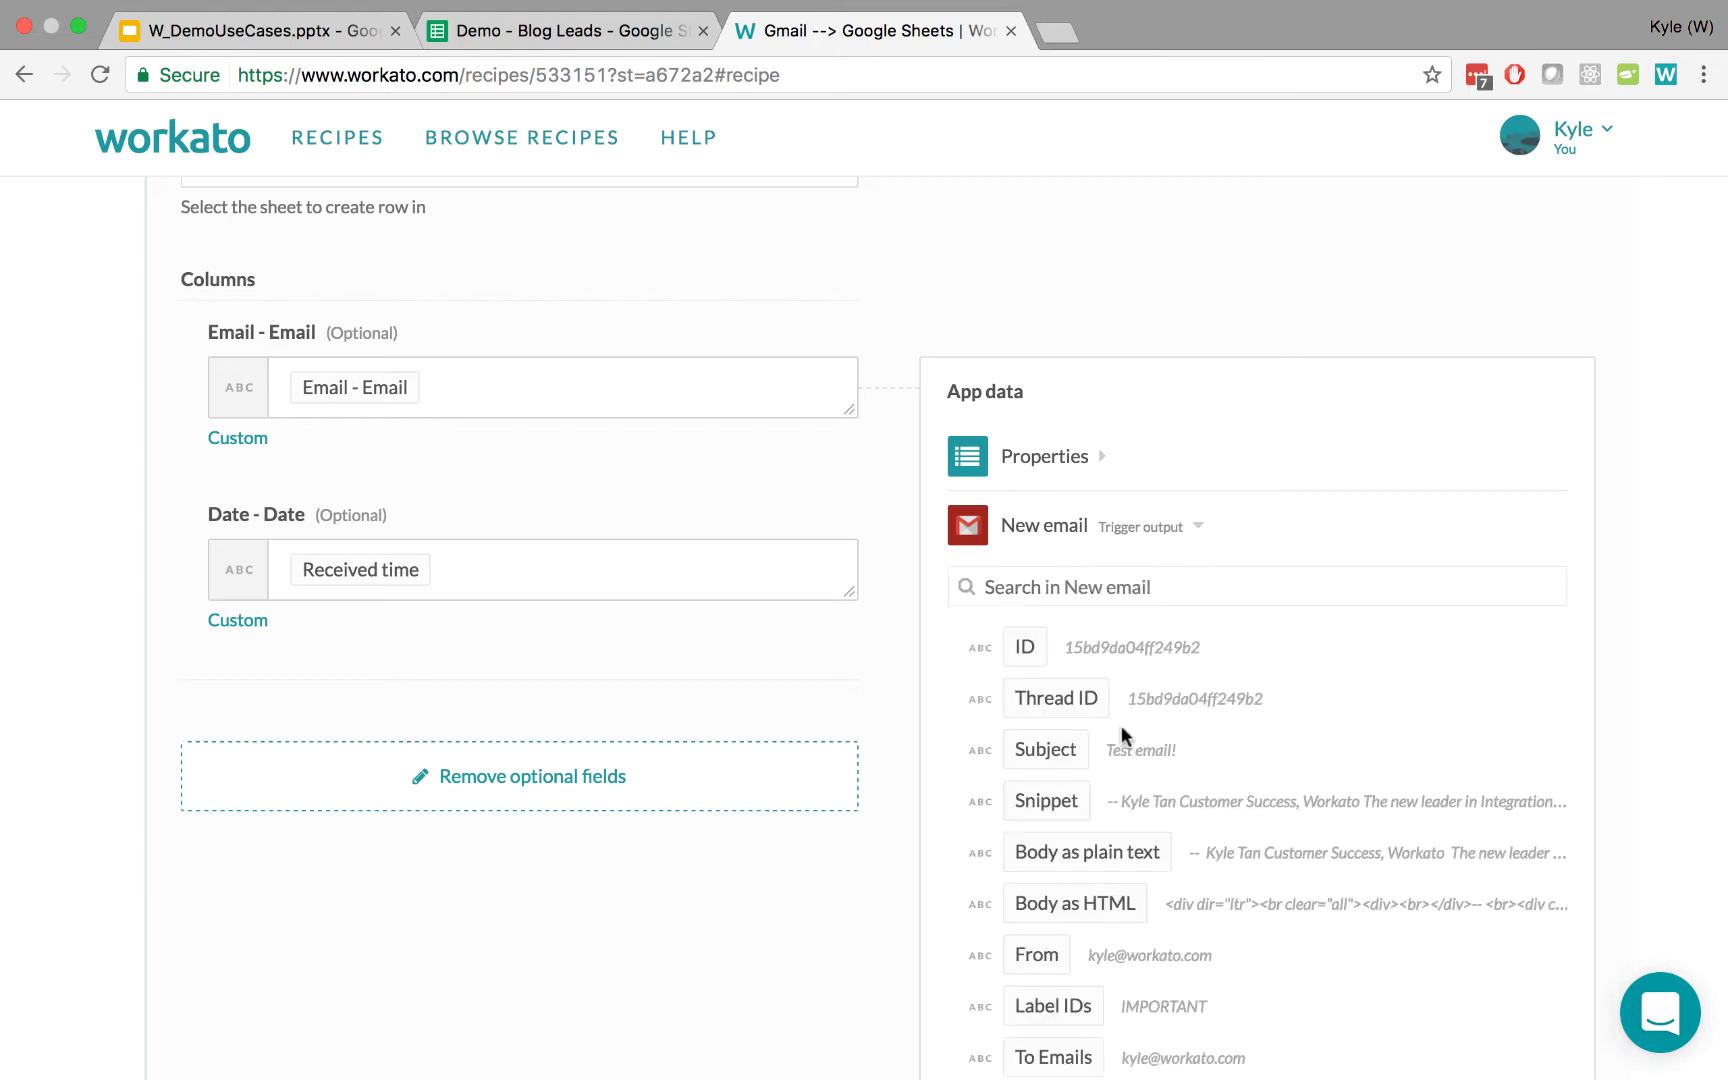
{"action": "scroll", "coordinate": [1118, 733], "scroll_direction": "down", "scroll_amount": 4}
{"action": "scroll", "coordinate": [863, 815], "scroll_direction": "down", "scroll_amount": 2}
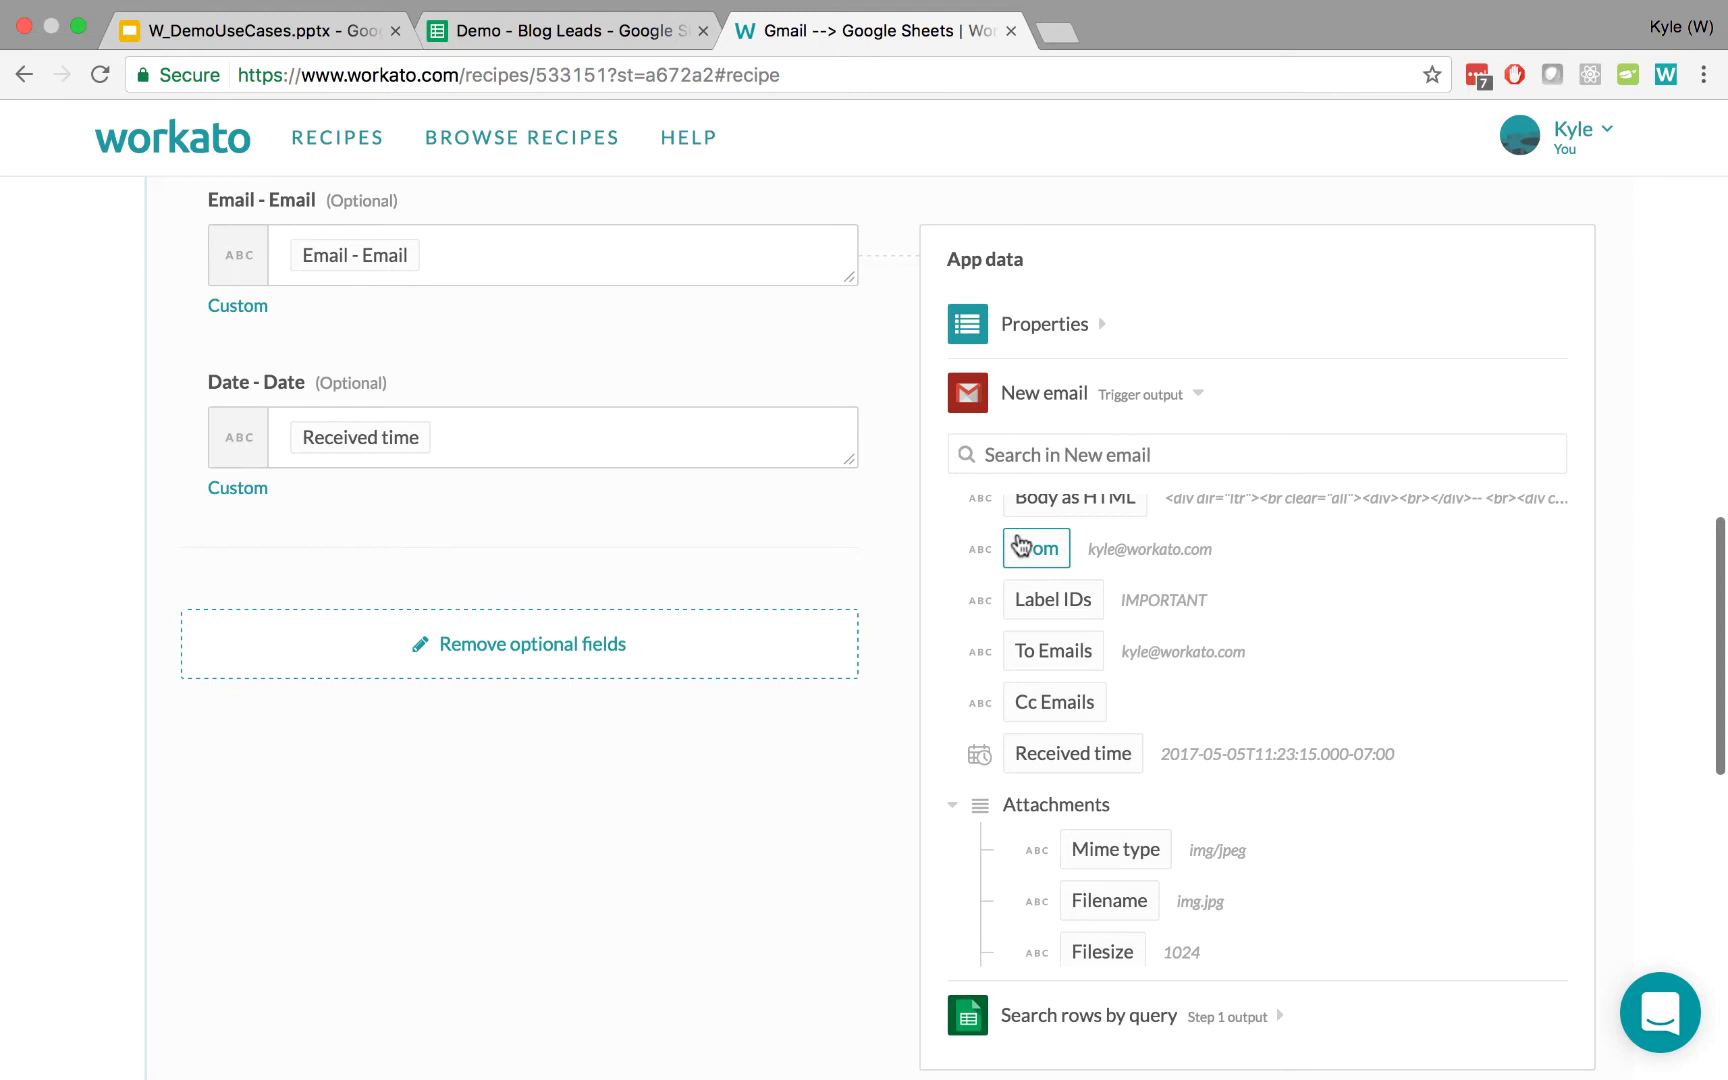
{"action": "left_click", "coordinate": [1238, 391]}
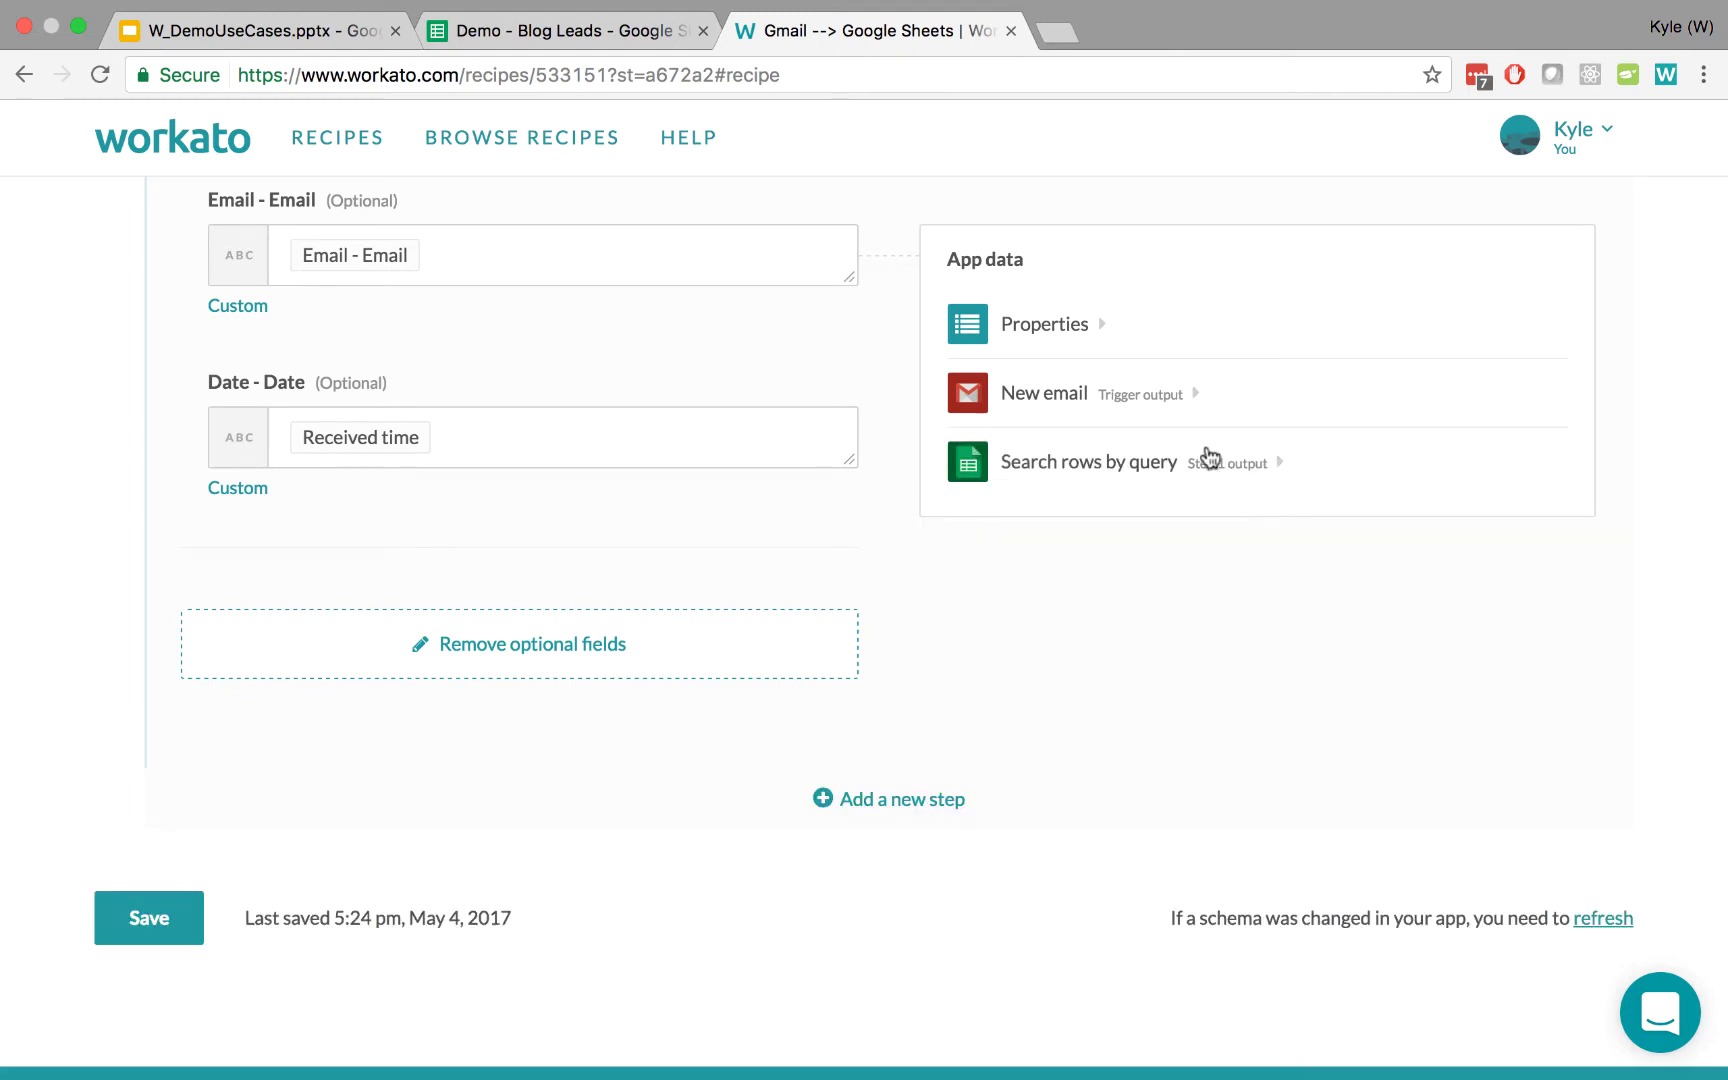
{"action": "left_click", "coordinate": [1207, 459]}
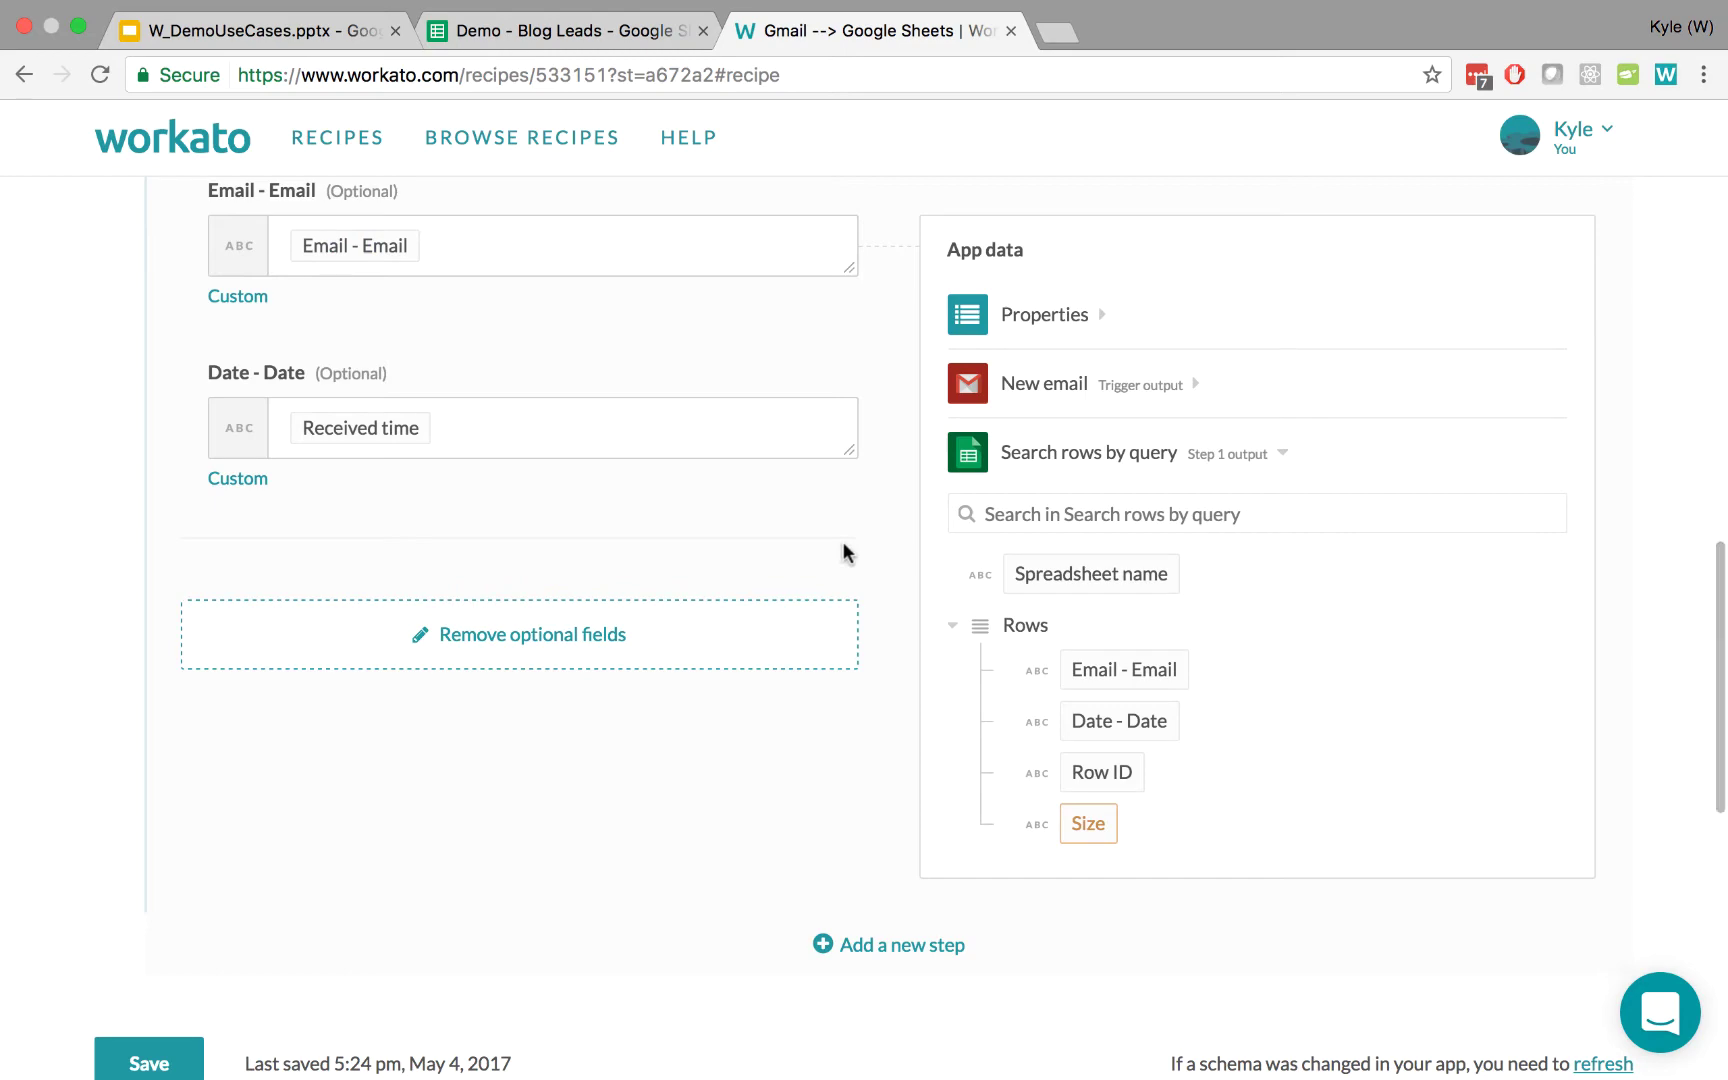
Step: Collapse the Add a new row step, returning to the recipe summary with 4 completed jobs
{"action": "scroll", "coordinate": [842, 548], "scroll_direction": "up", "scroll_amount": 2}
{"action": "scroll", "coordinate": [842, 541], "scroll_direction": "up", "scroll_amount": 5}
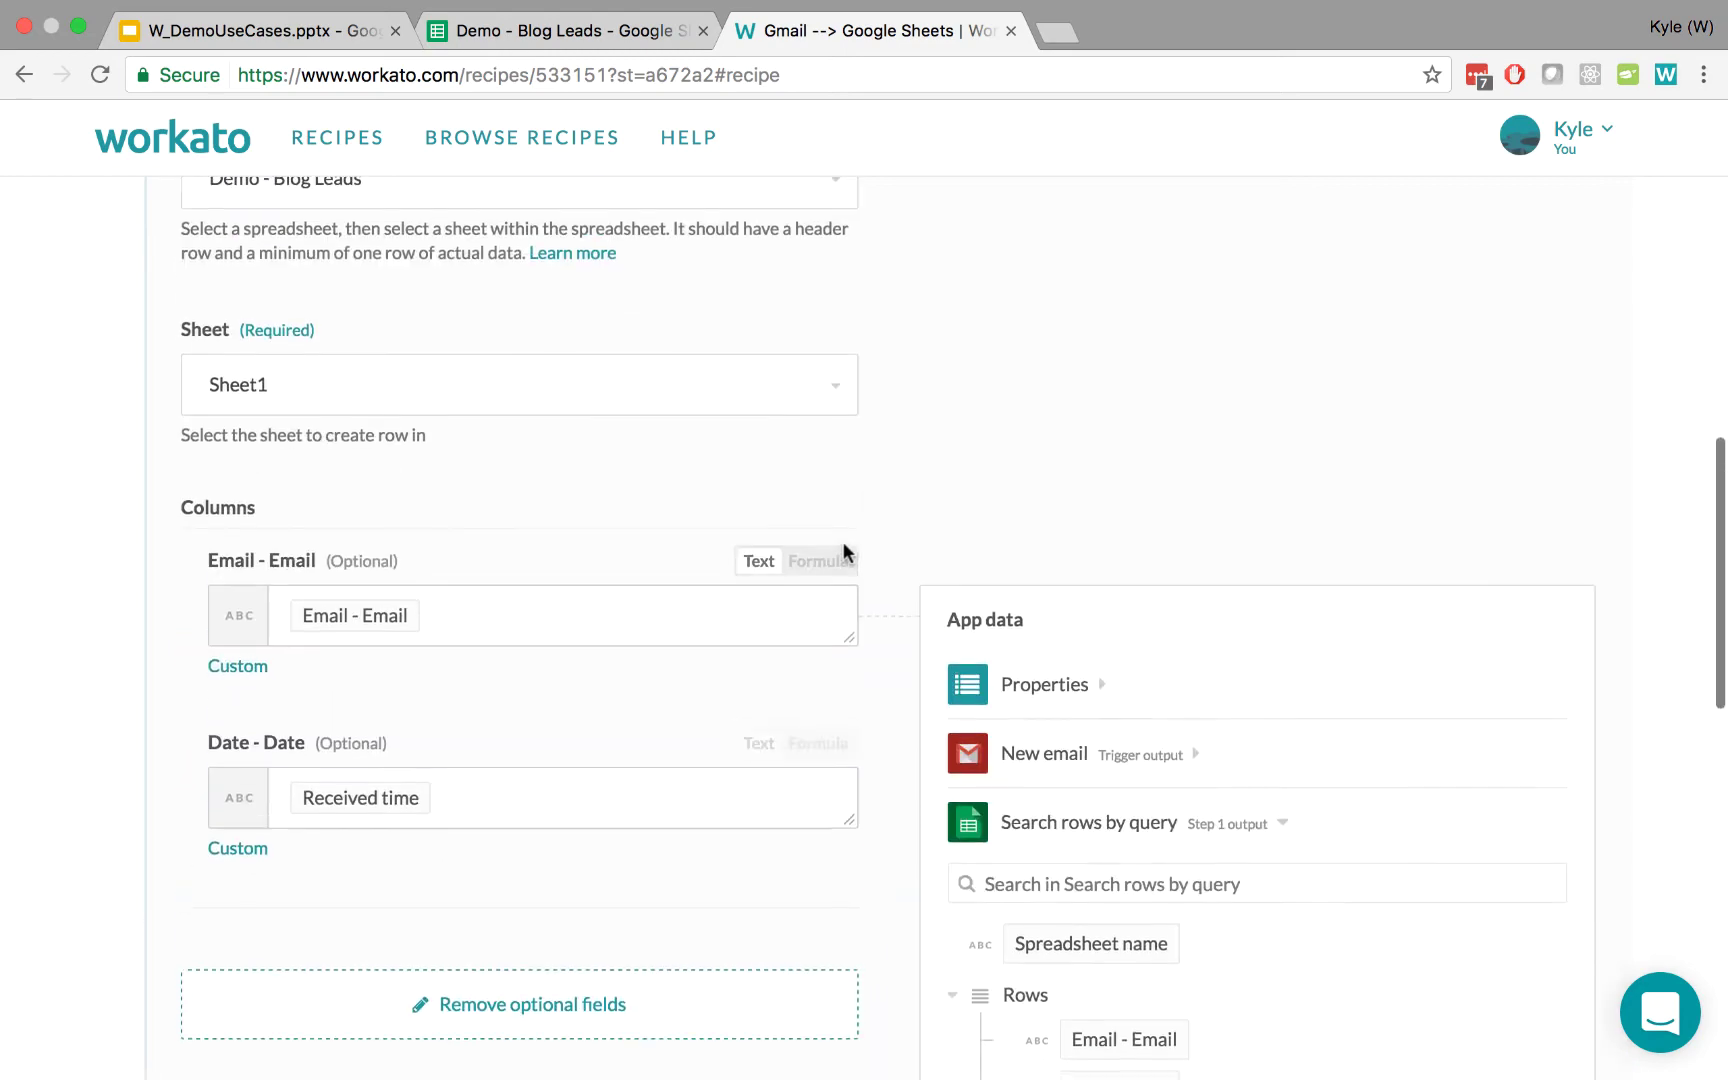
{"action": "scroll", "coordinate": [733, 390], "scroll_direction": "up", "scroll_amount": 3}
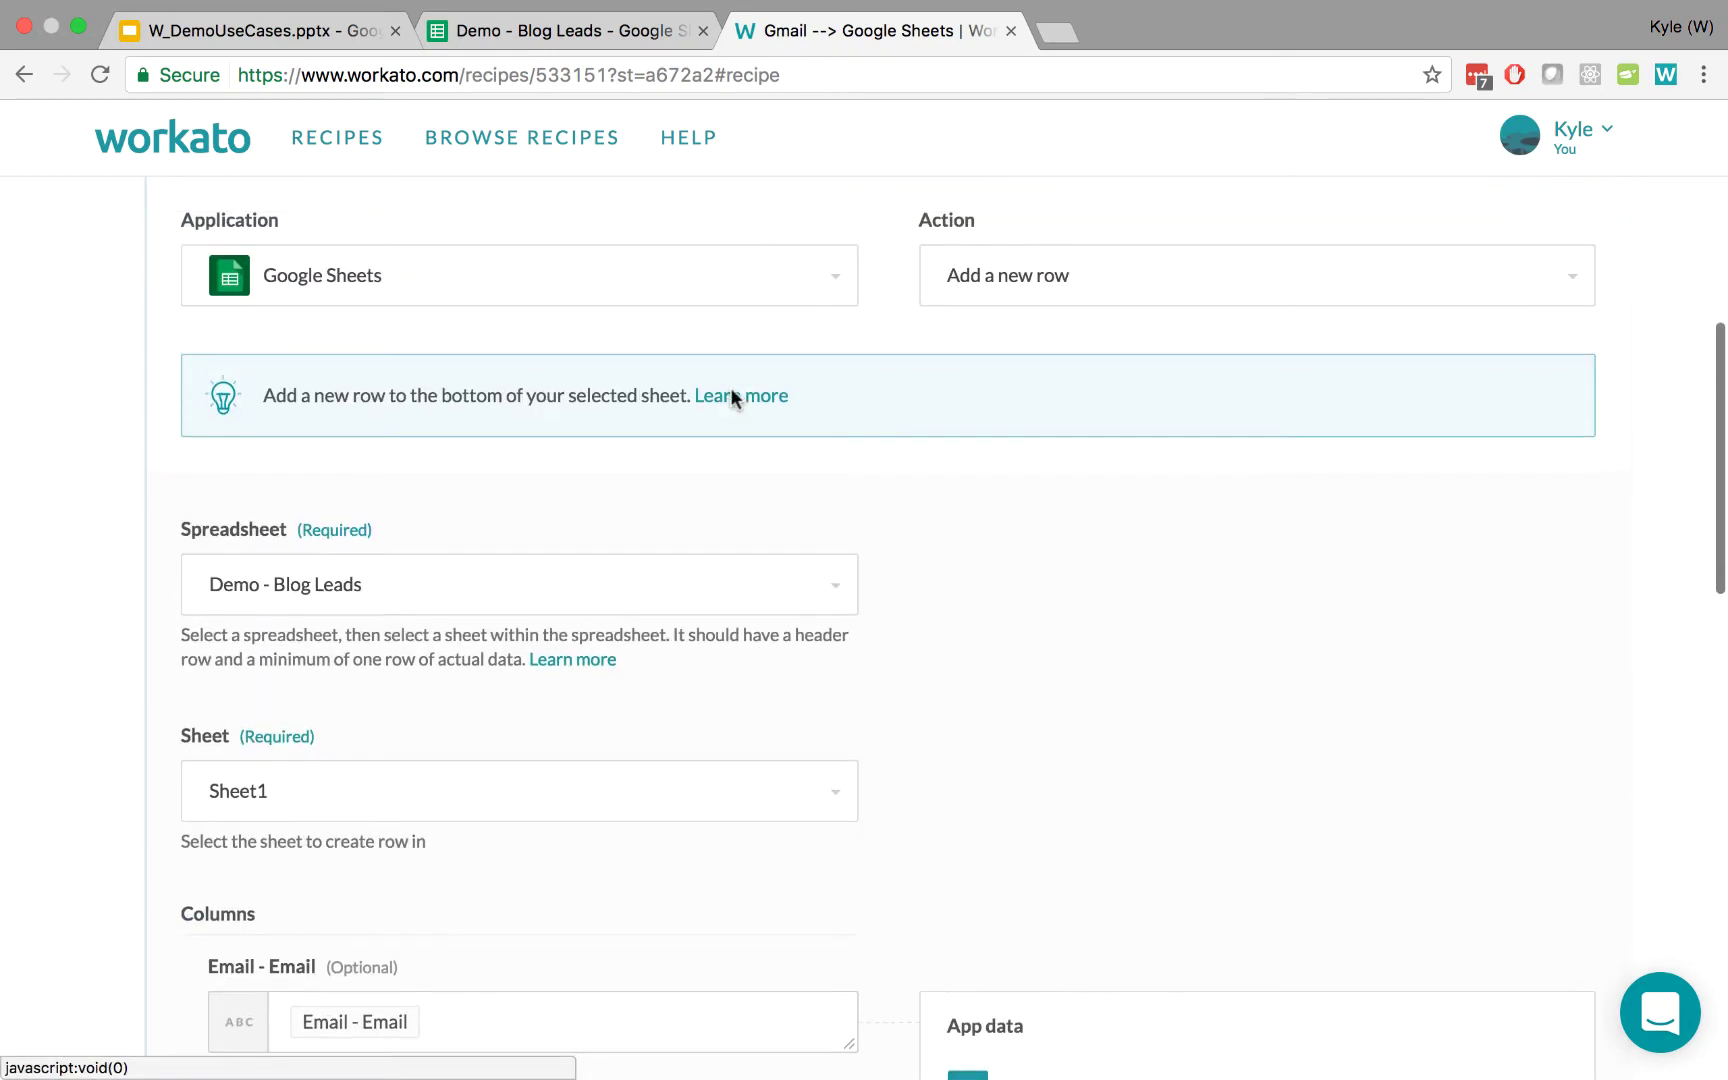
{"action": "left_click", "coordinate": [636, 237]}
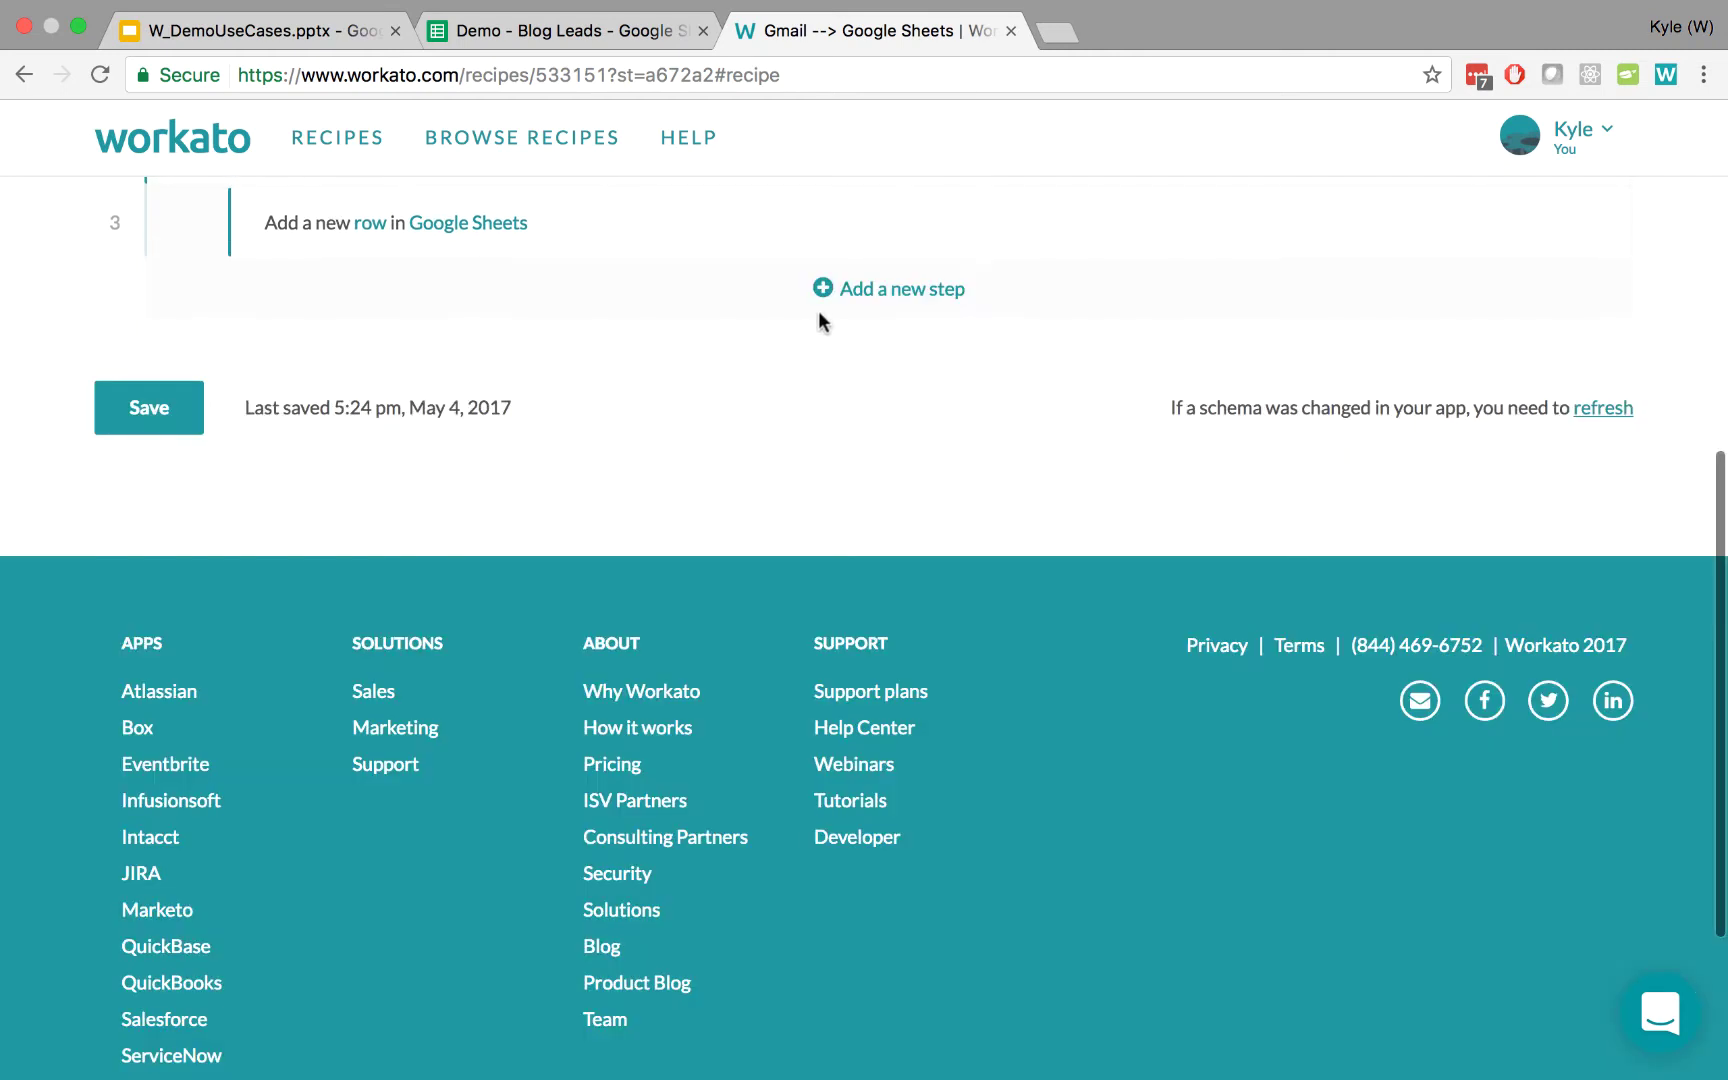
{"action": "scroll", "coordinate": [818, 320], "scroll_direction": "up", "scroll_amount": 8}
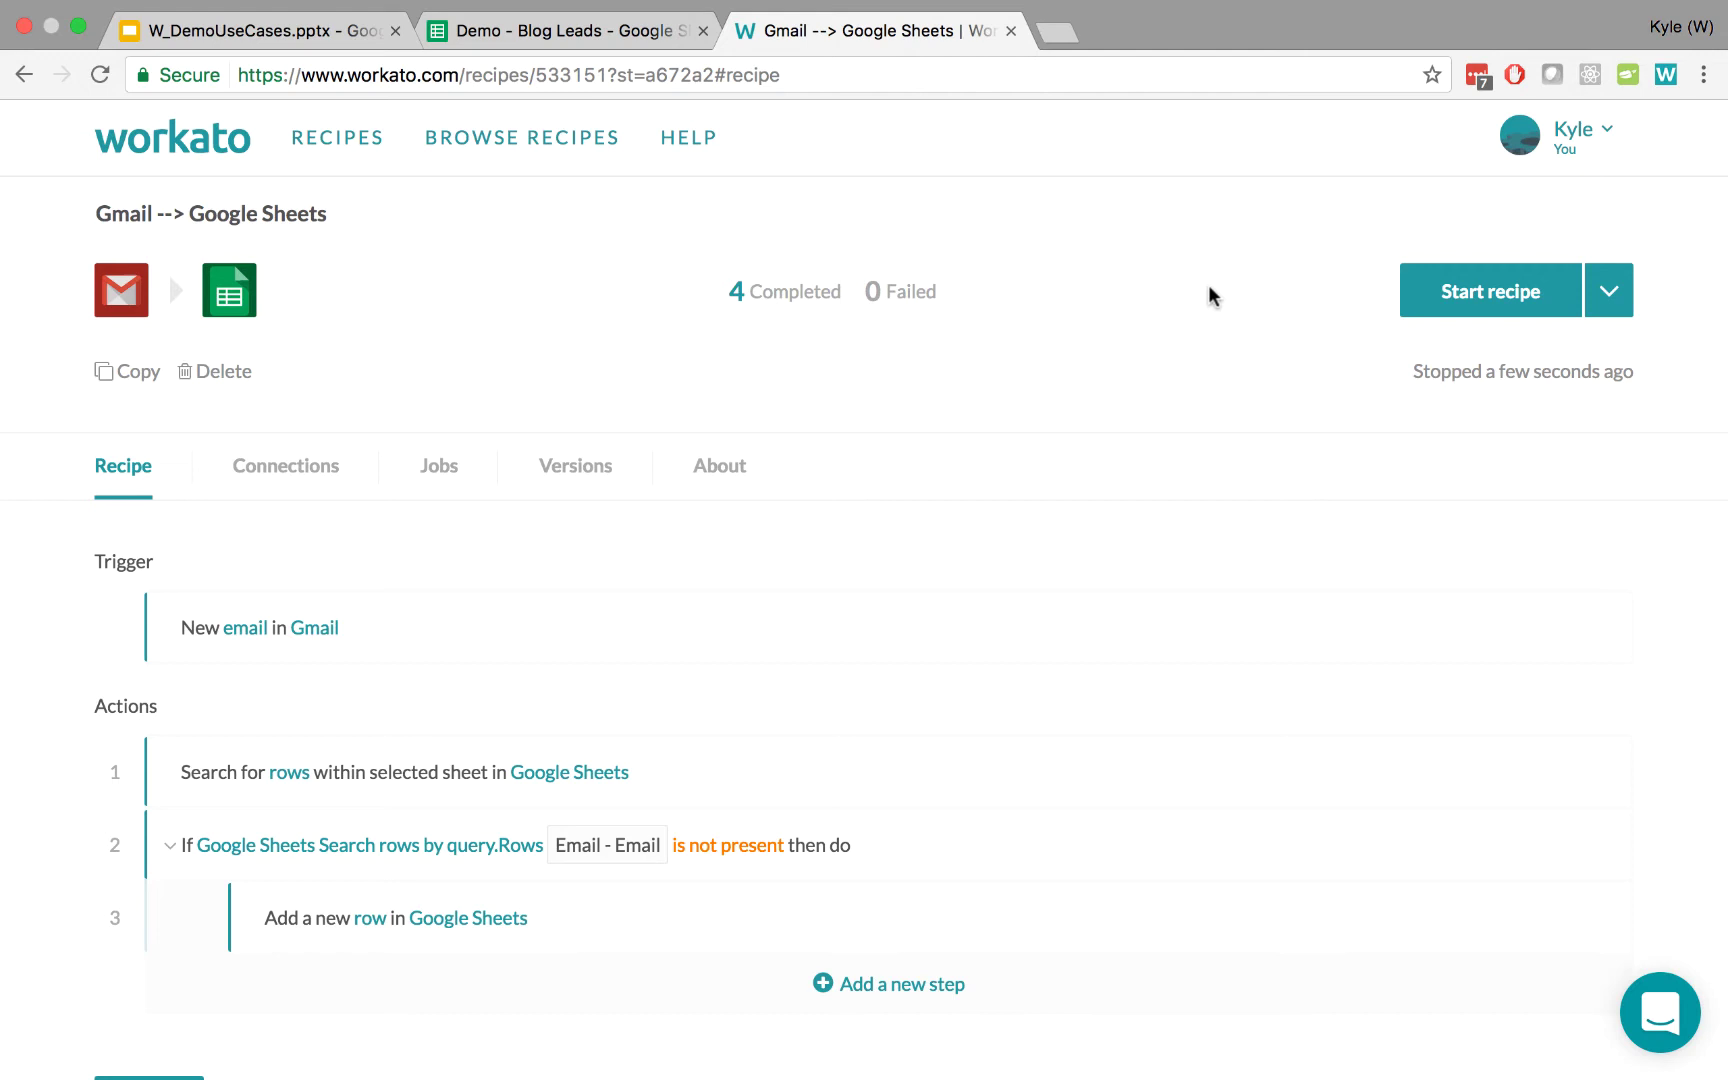
{"action": "left_click", "coordinate": [1607, 290]}
{"action": "left_click", "coordinate": [1604, 350]}
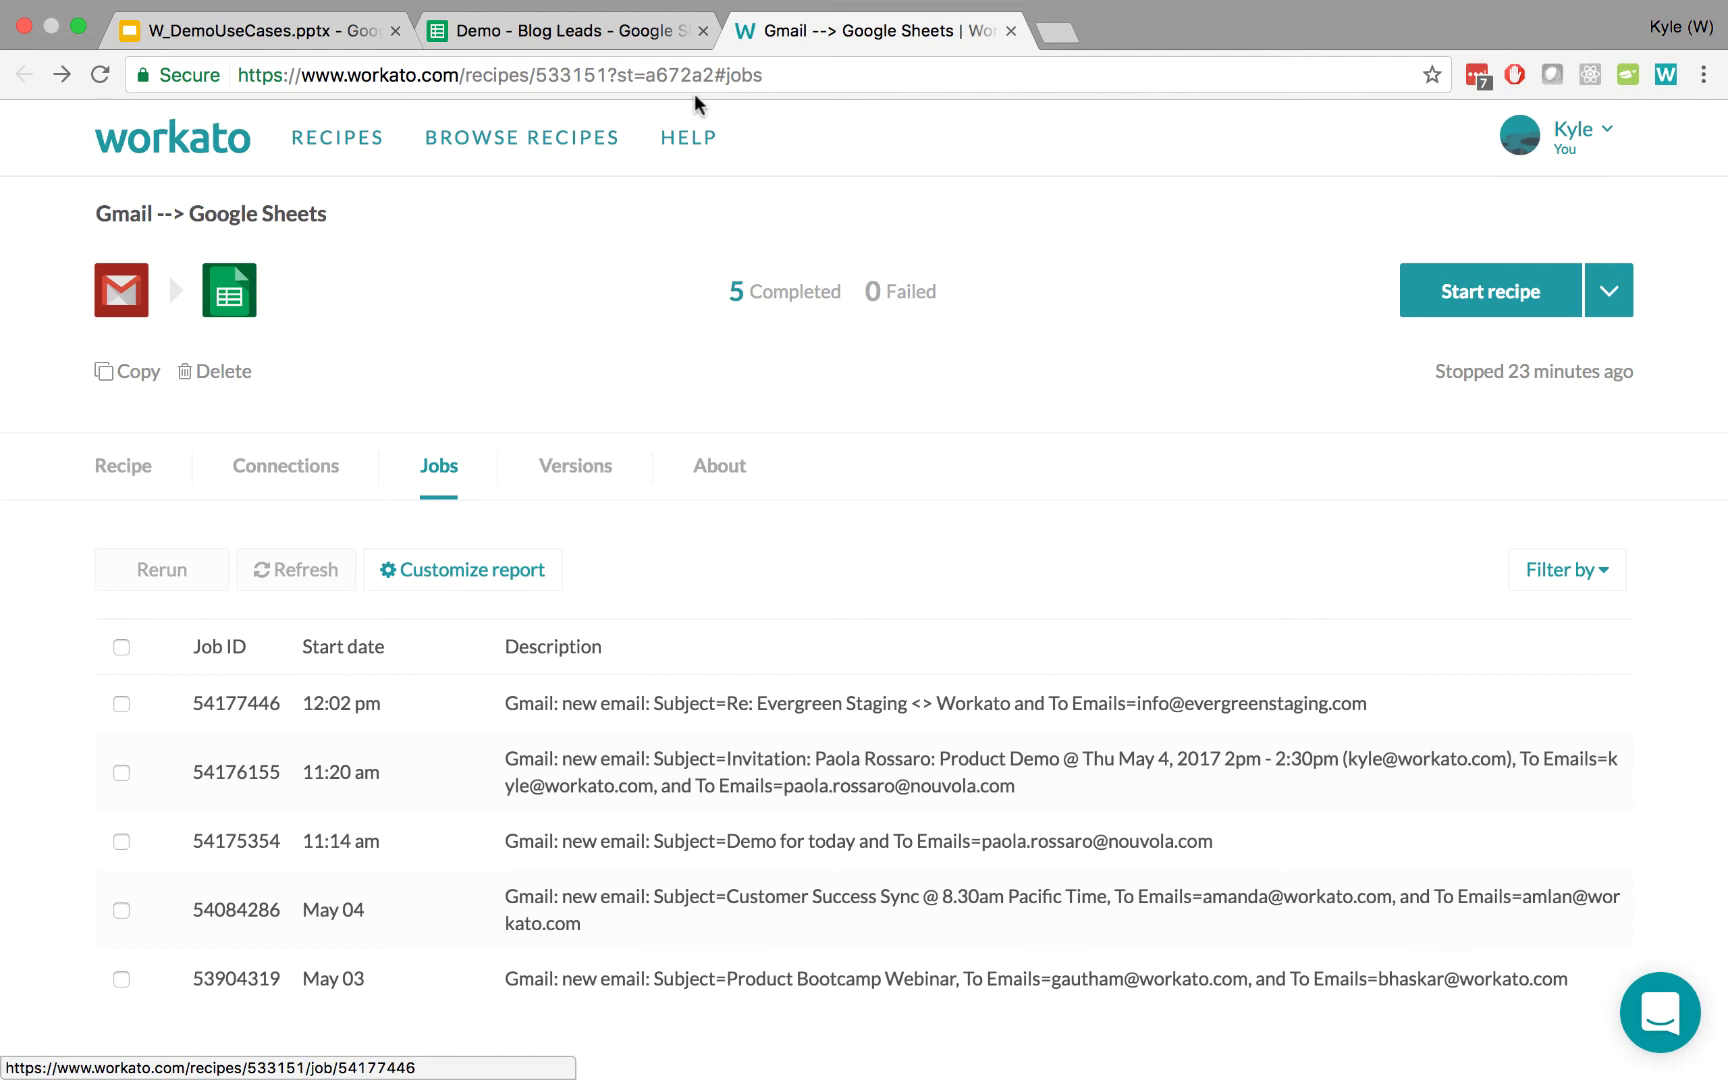
{"action": "left_click", "coordinate": [560, 28]}
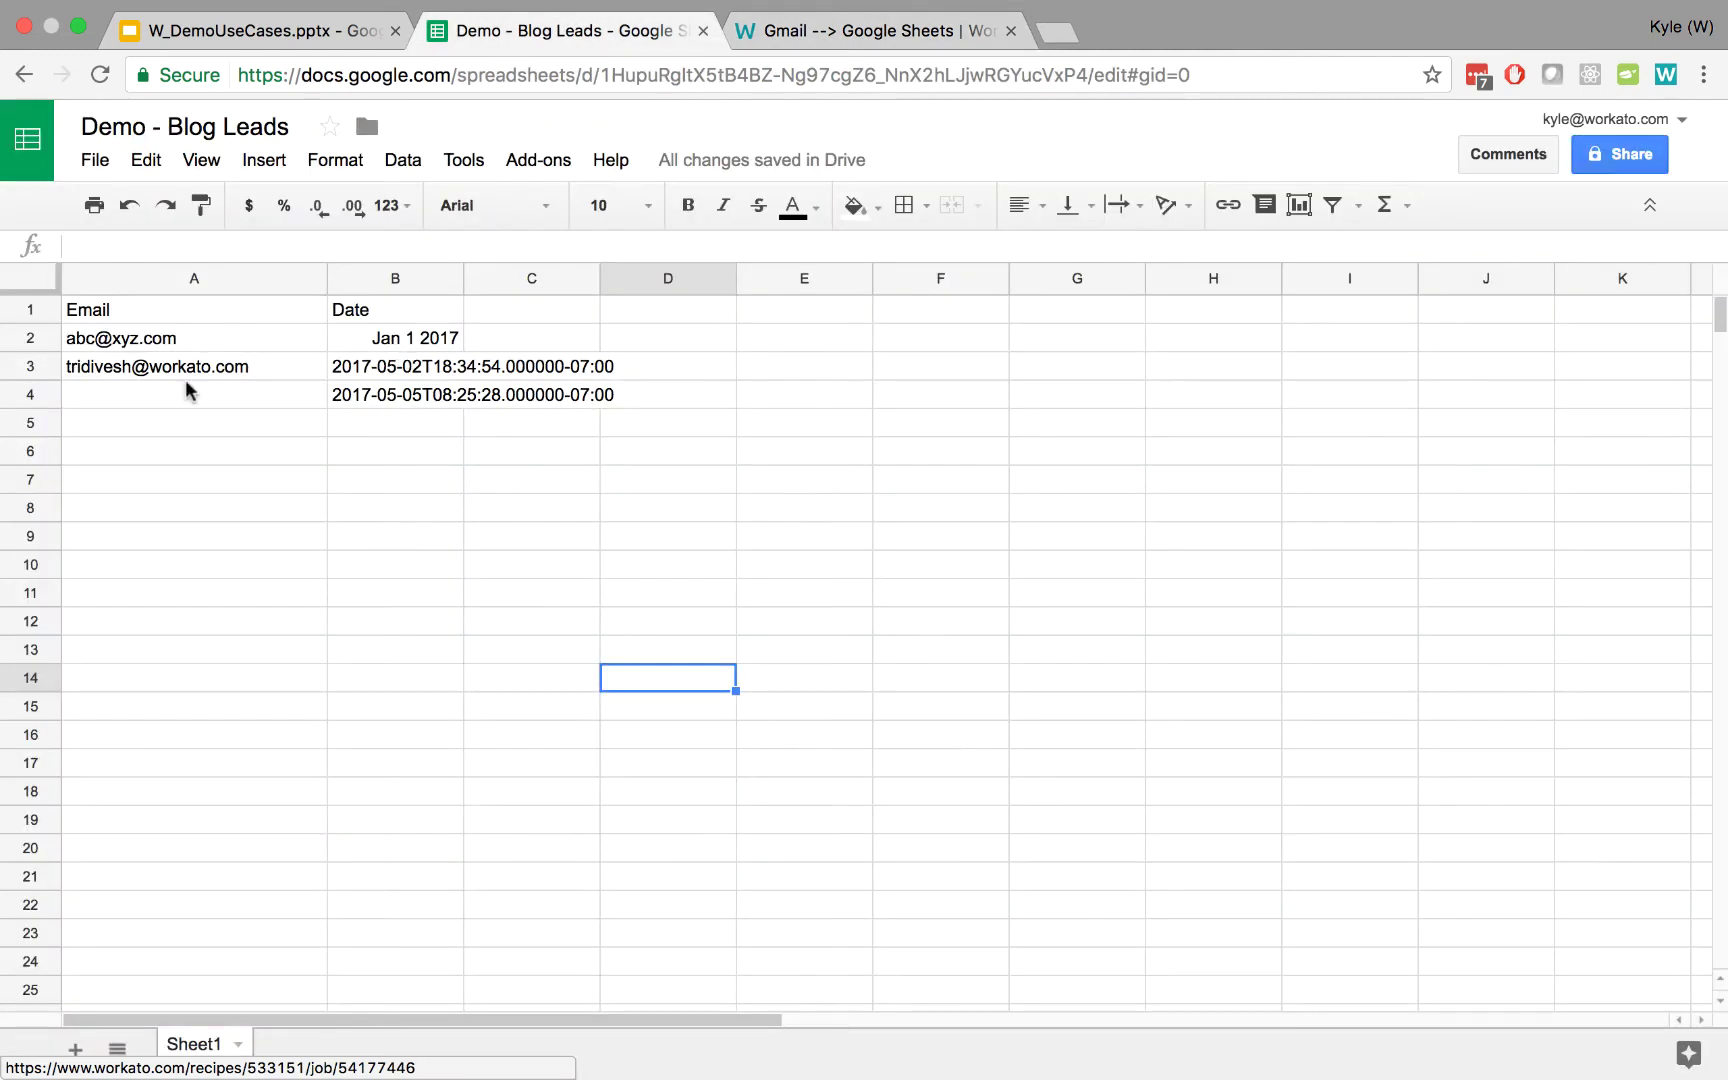
{"action": "left_click", "coordinate": [36, 393]}
{"action": "left_click", "coordinate": [410, 400]}
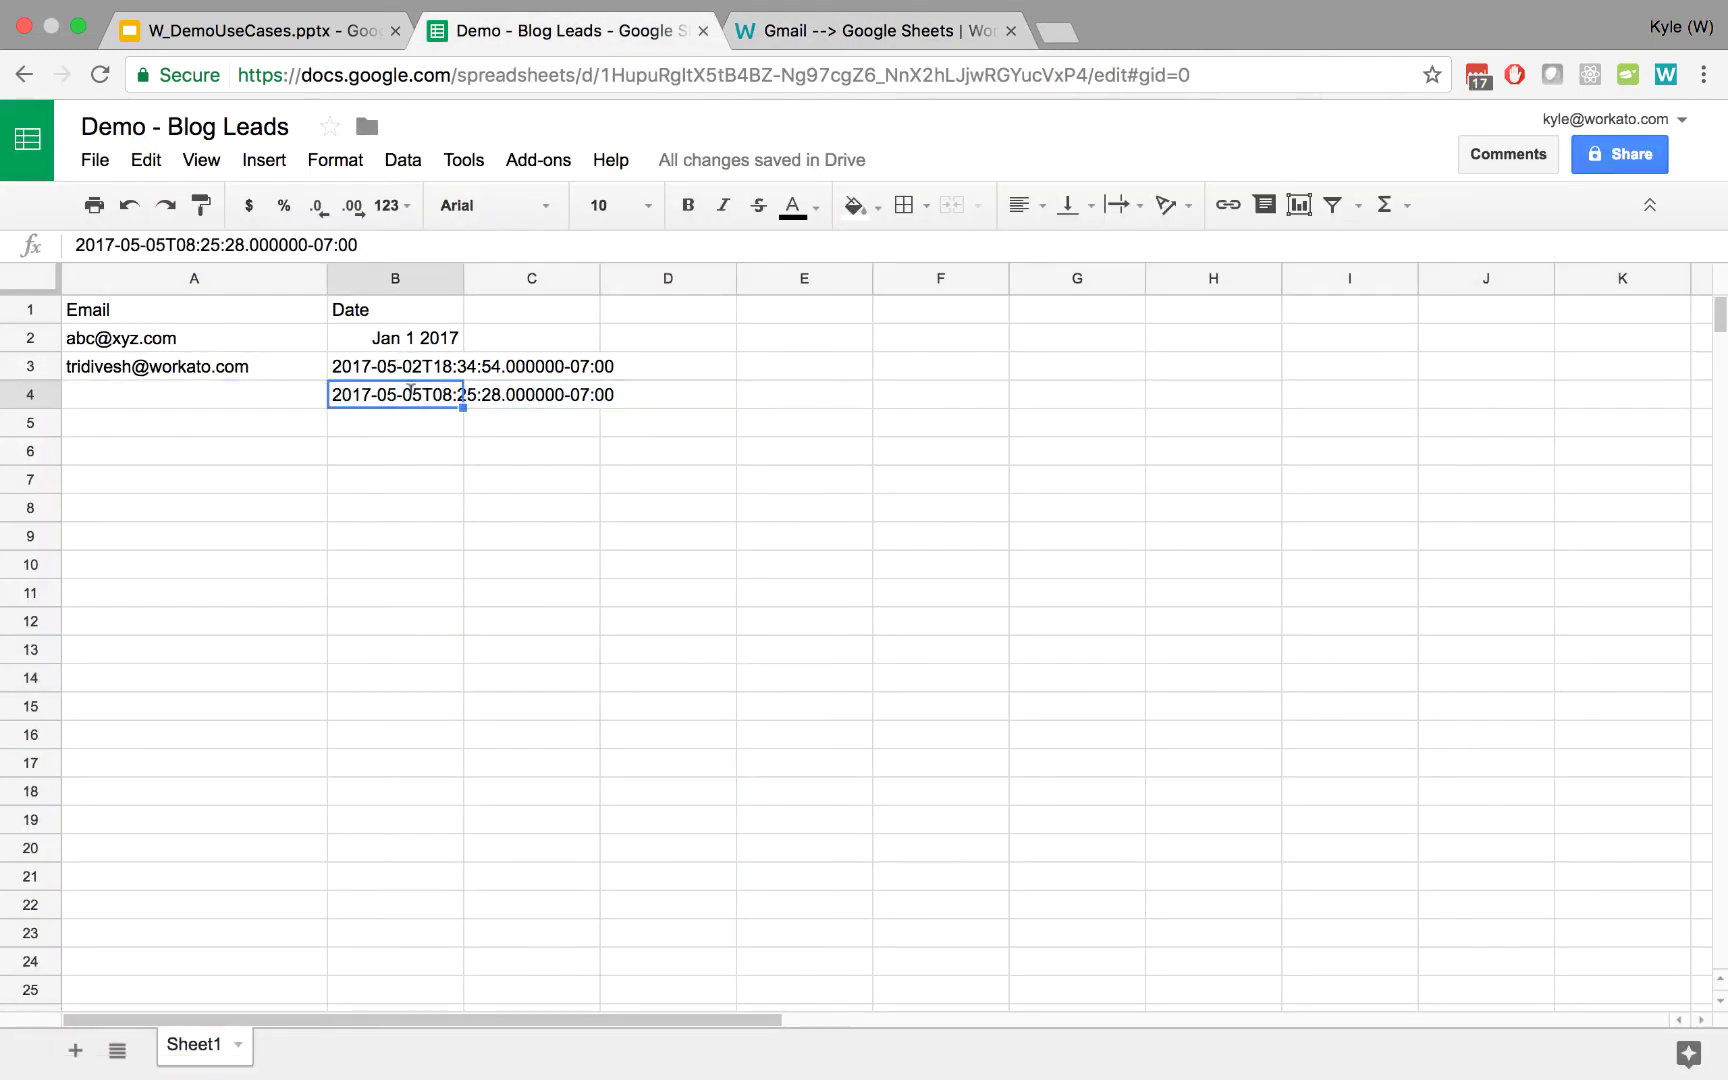
{"action": "key", "text": "Return"}
{"action": "double_click", "coordinate": [243, 400]}
{"action": "left_click", "coordinate": [680, 563]}
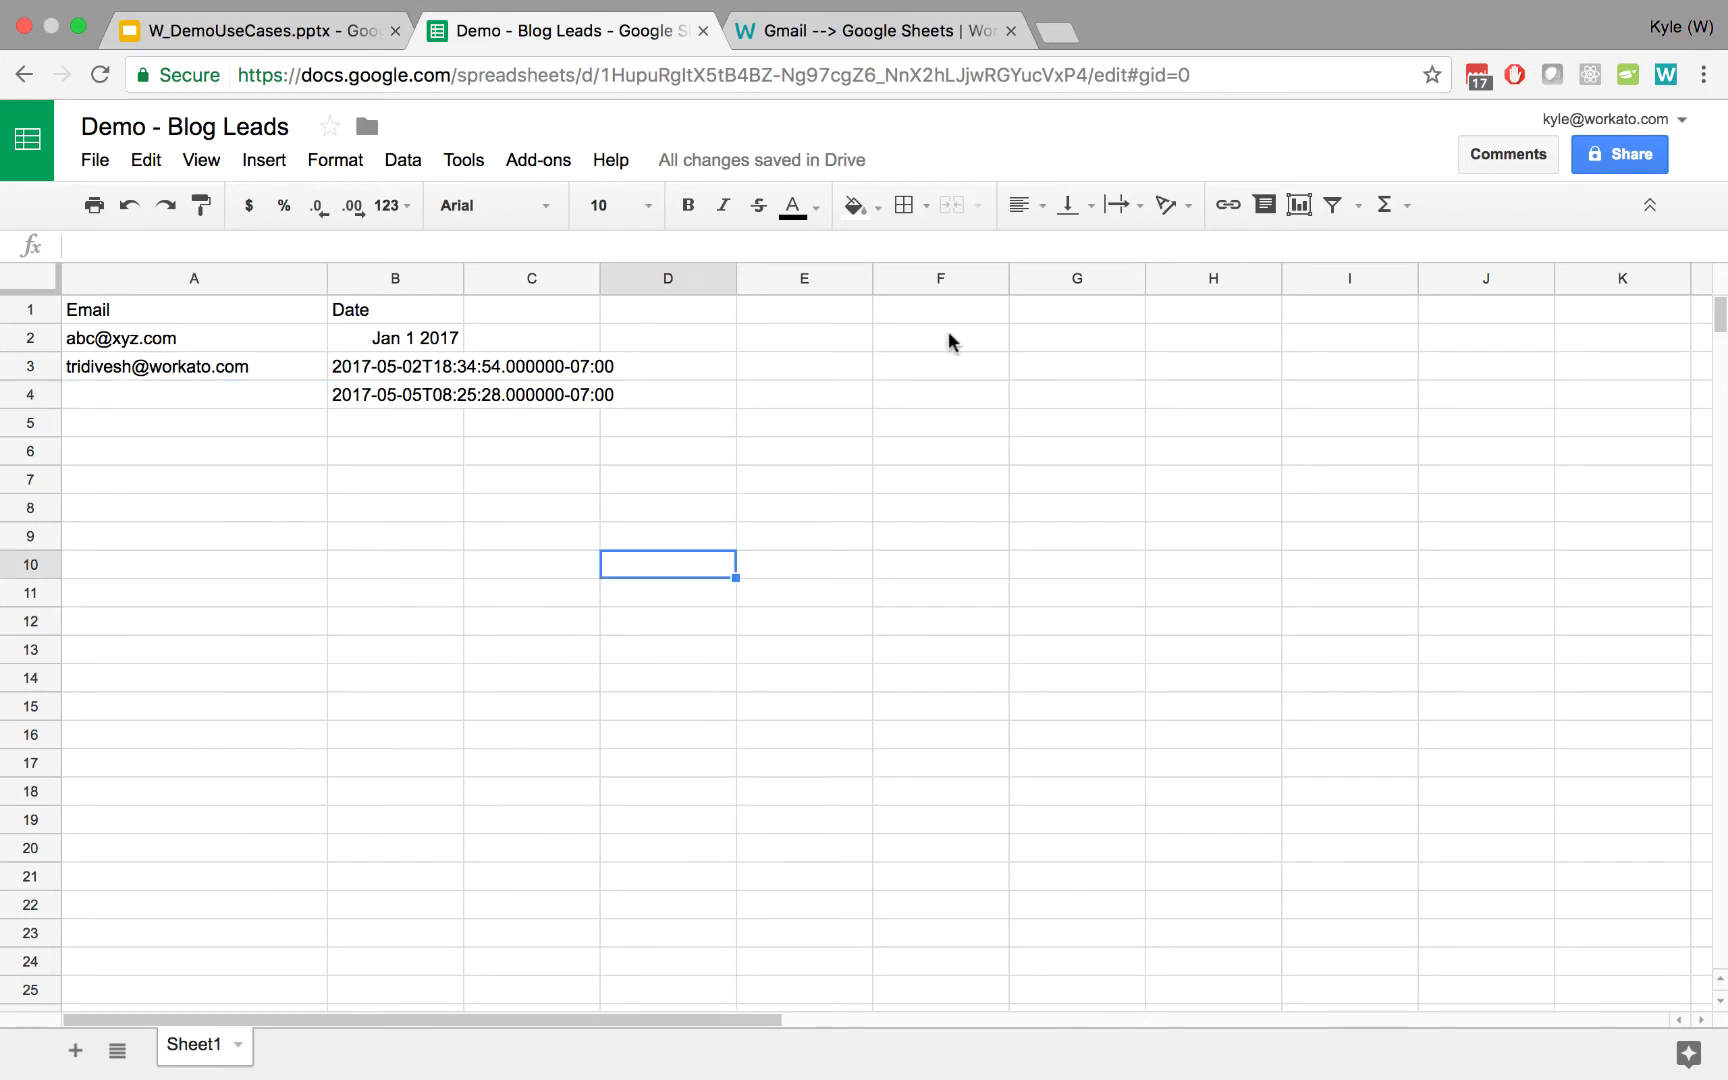
Step: Open the 12:02 pm job's report in a new tab and view job 54177446's rerun history
{"action": "left_click", "coordinate": [900, 32]}
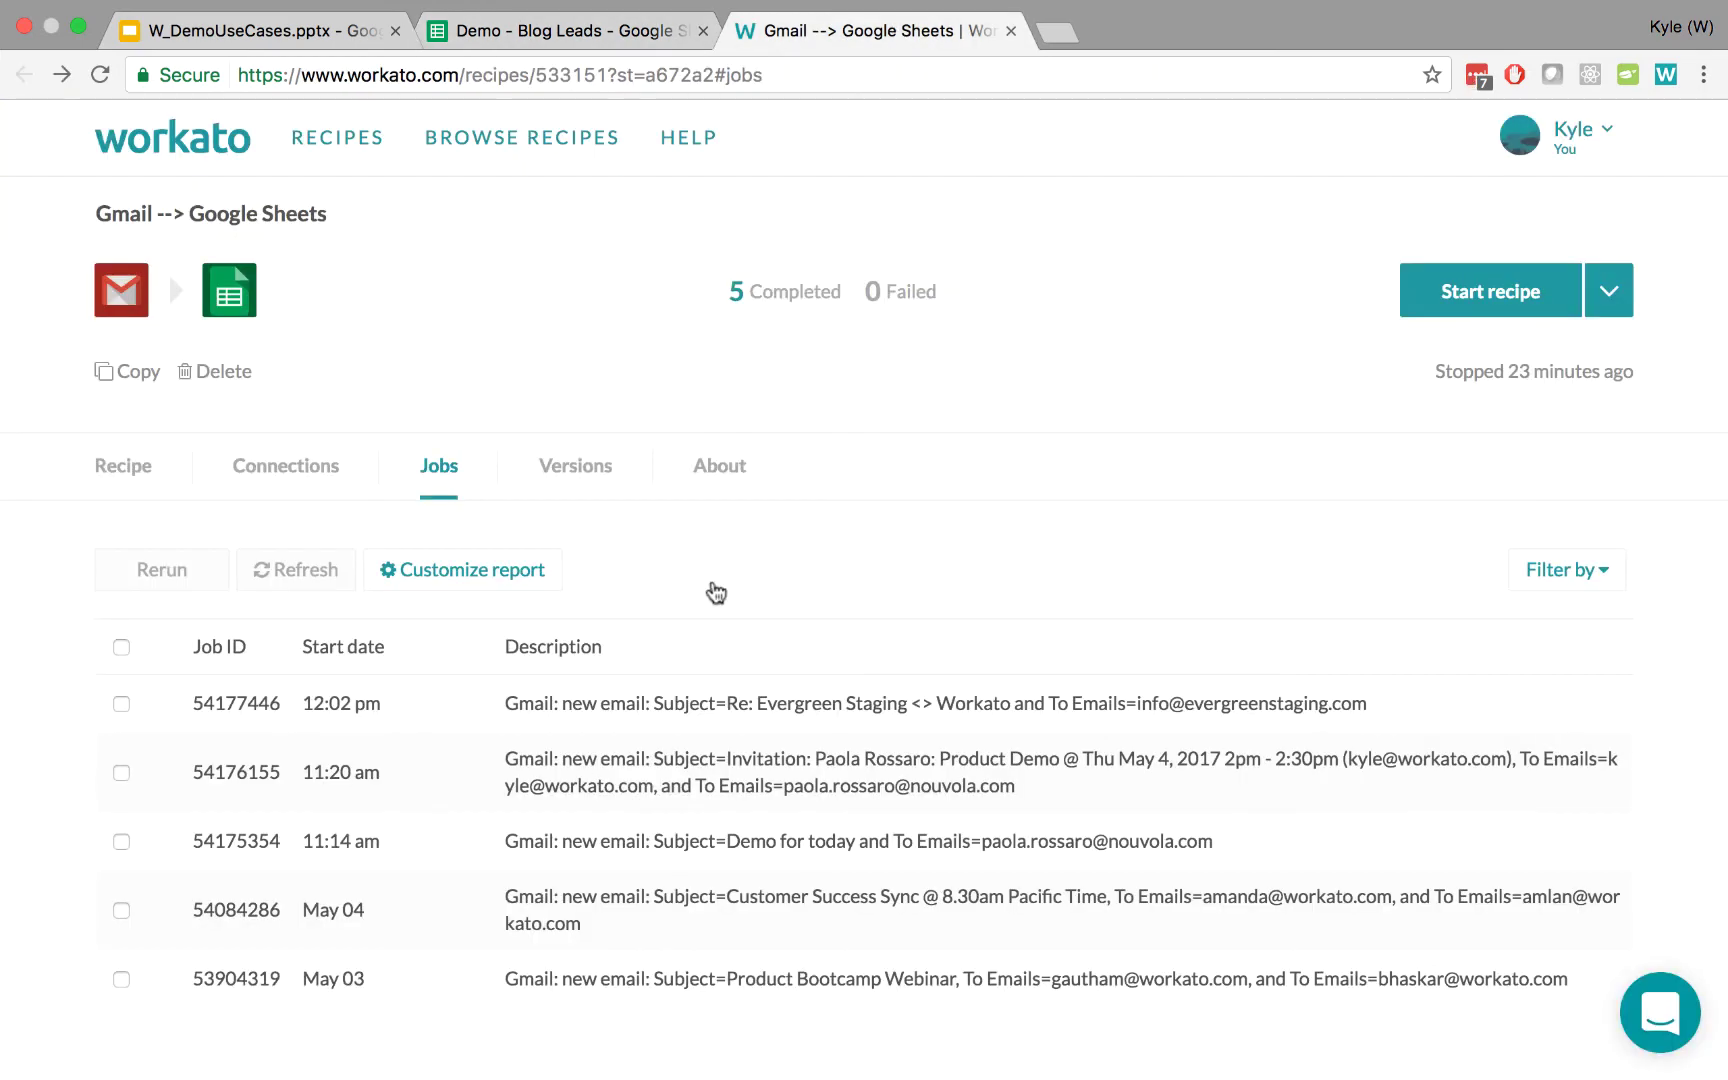
{"action": "right_click", "coordinate": [360, 703]}
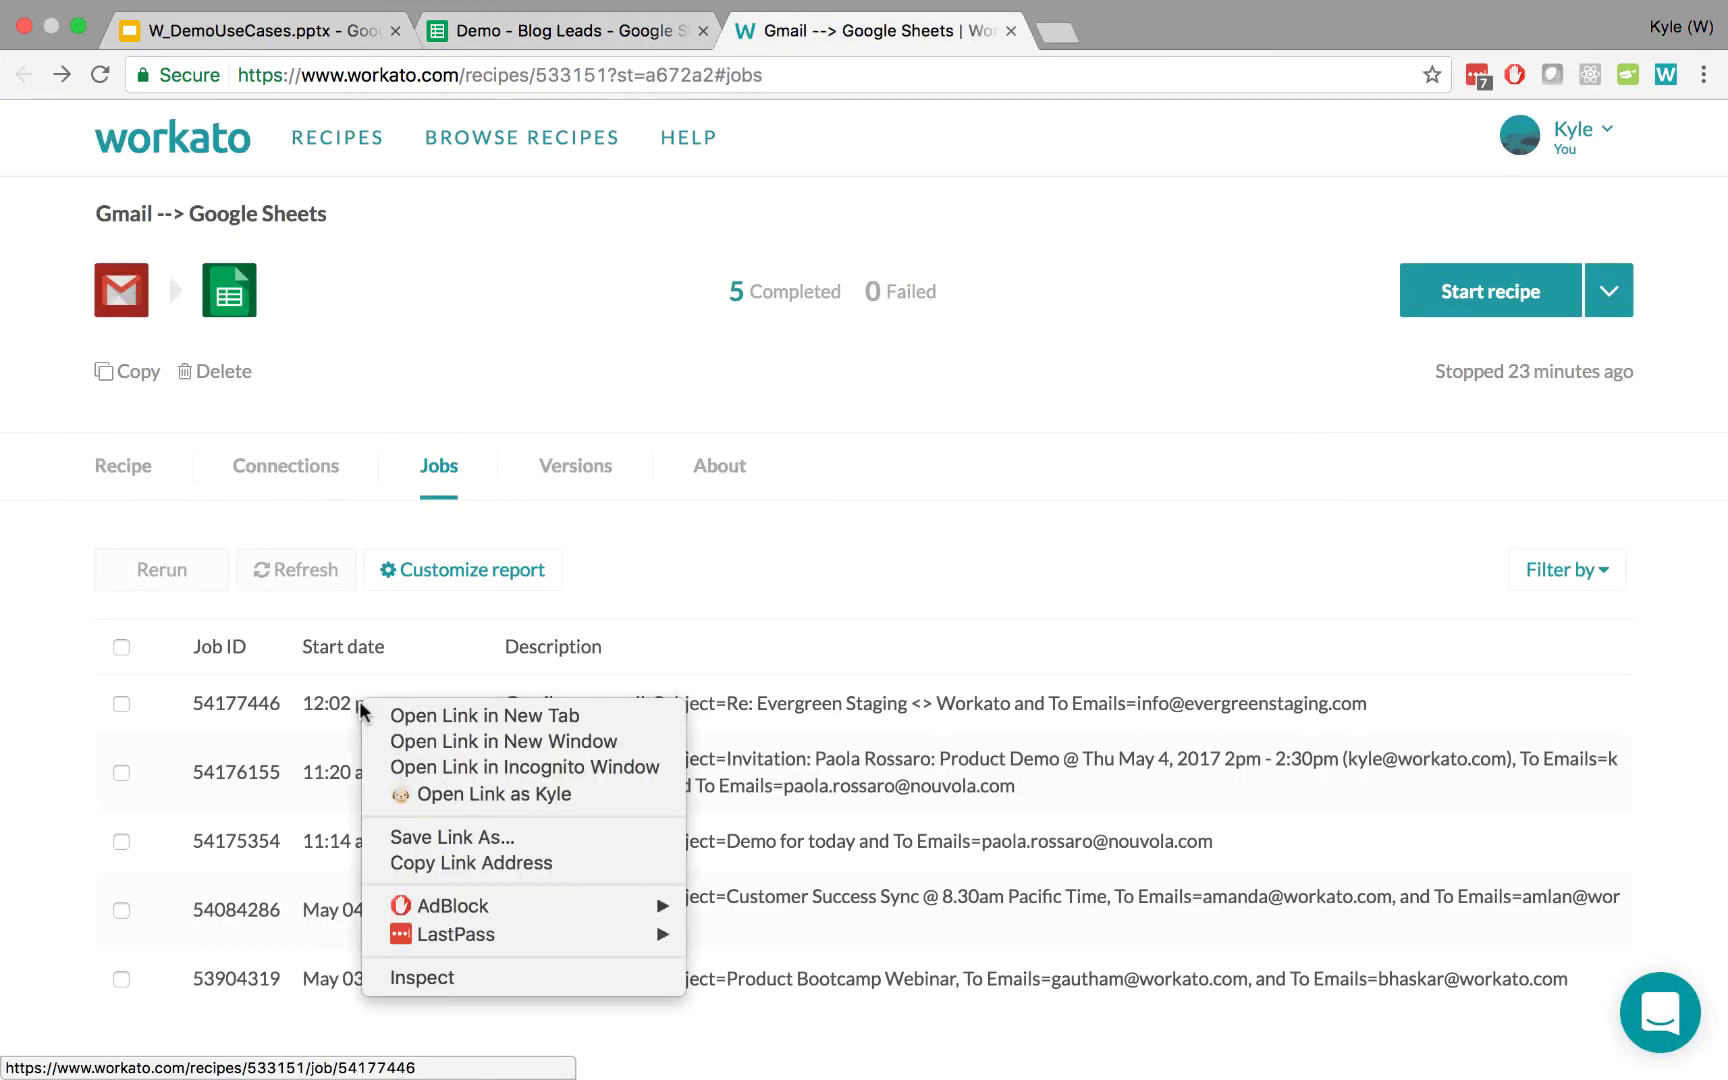
{"action": "left_click", "coordinate": [407, 716]}
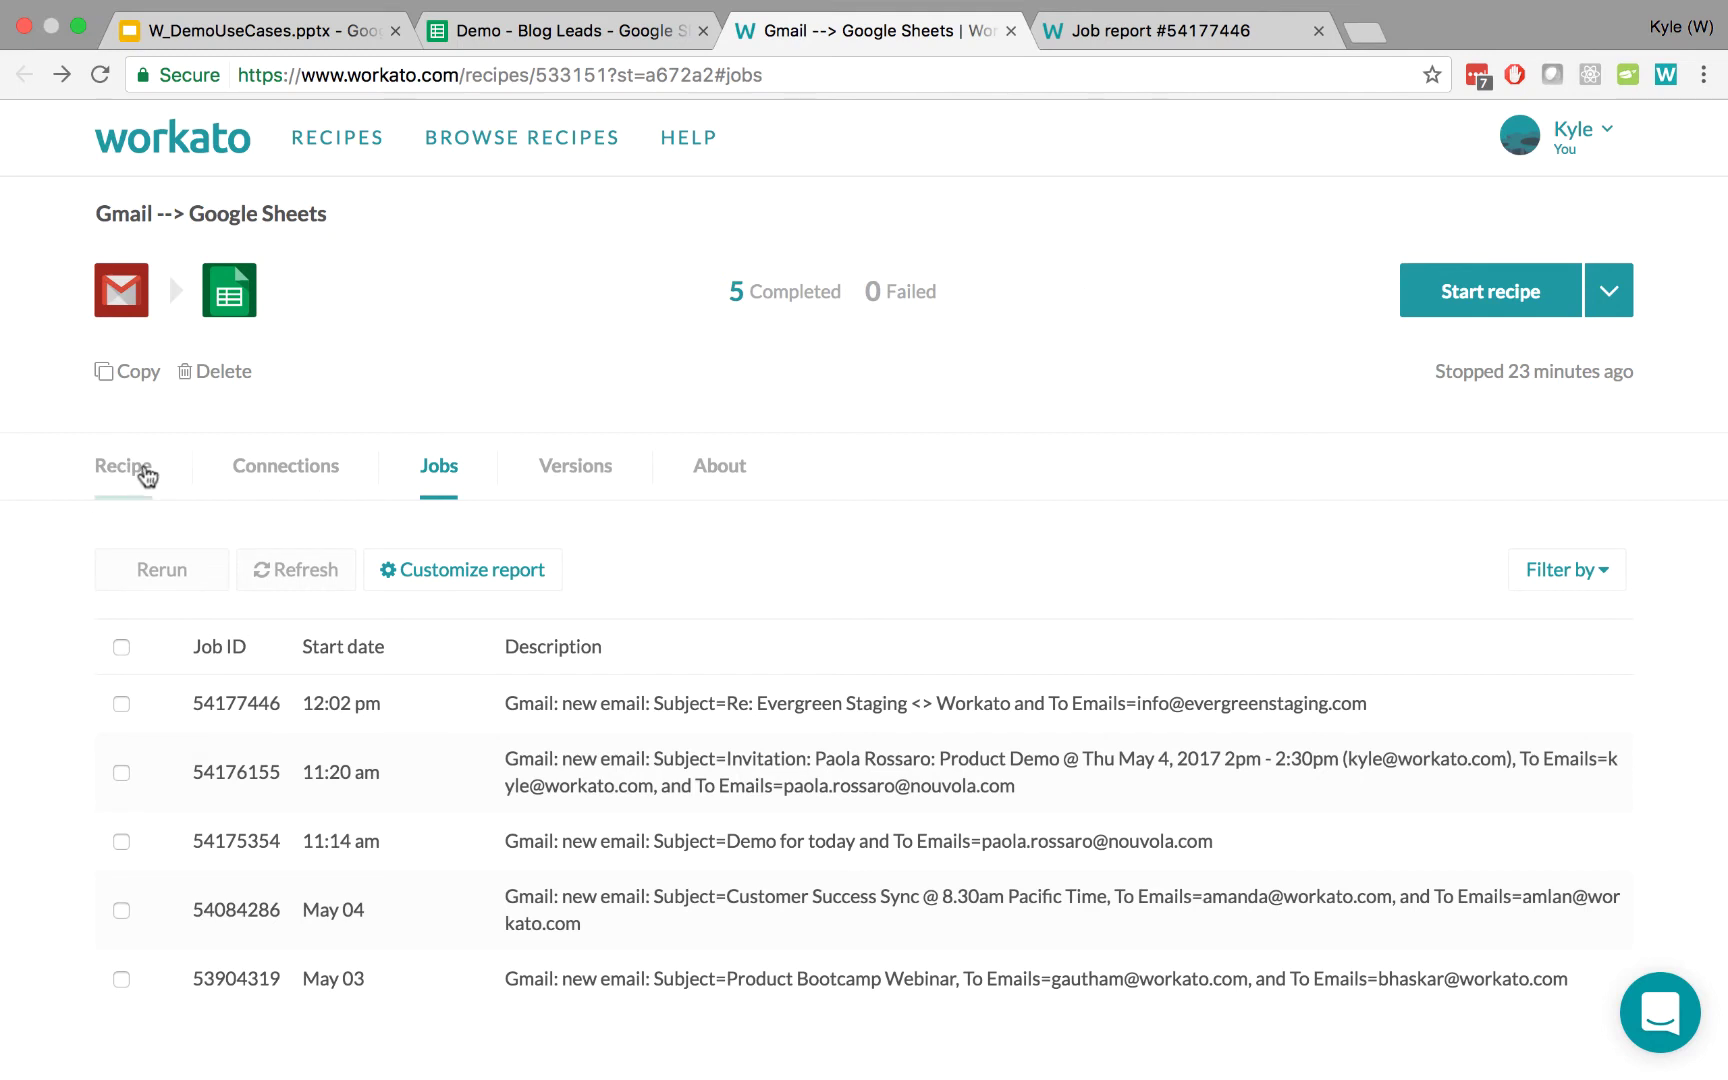
{"action": "left_click", "coordinate": [146, 474]}
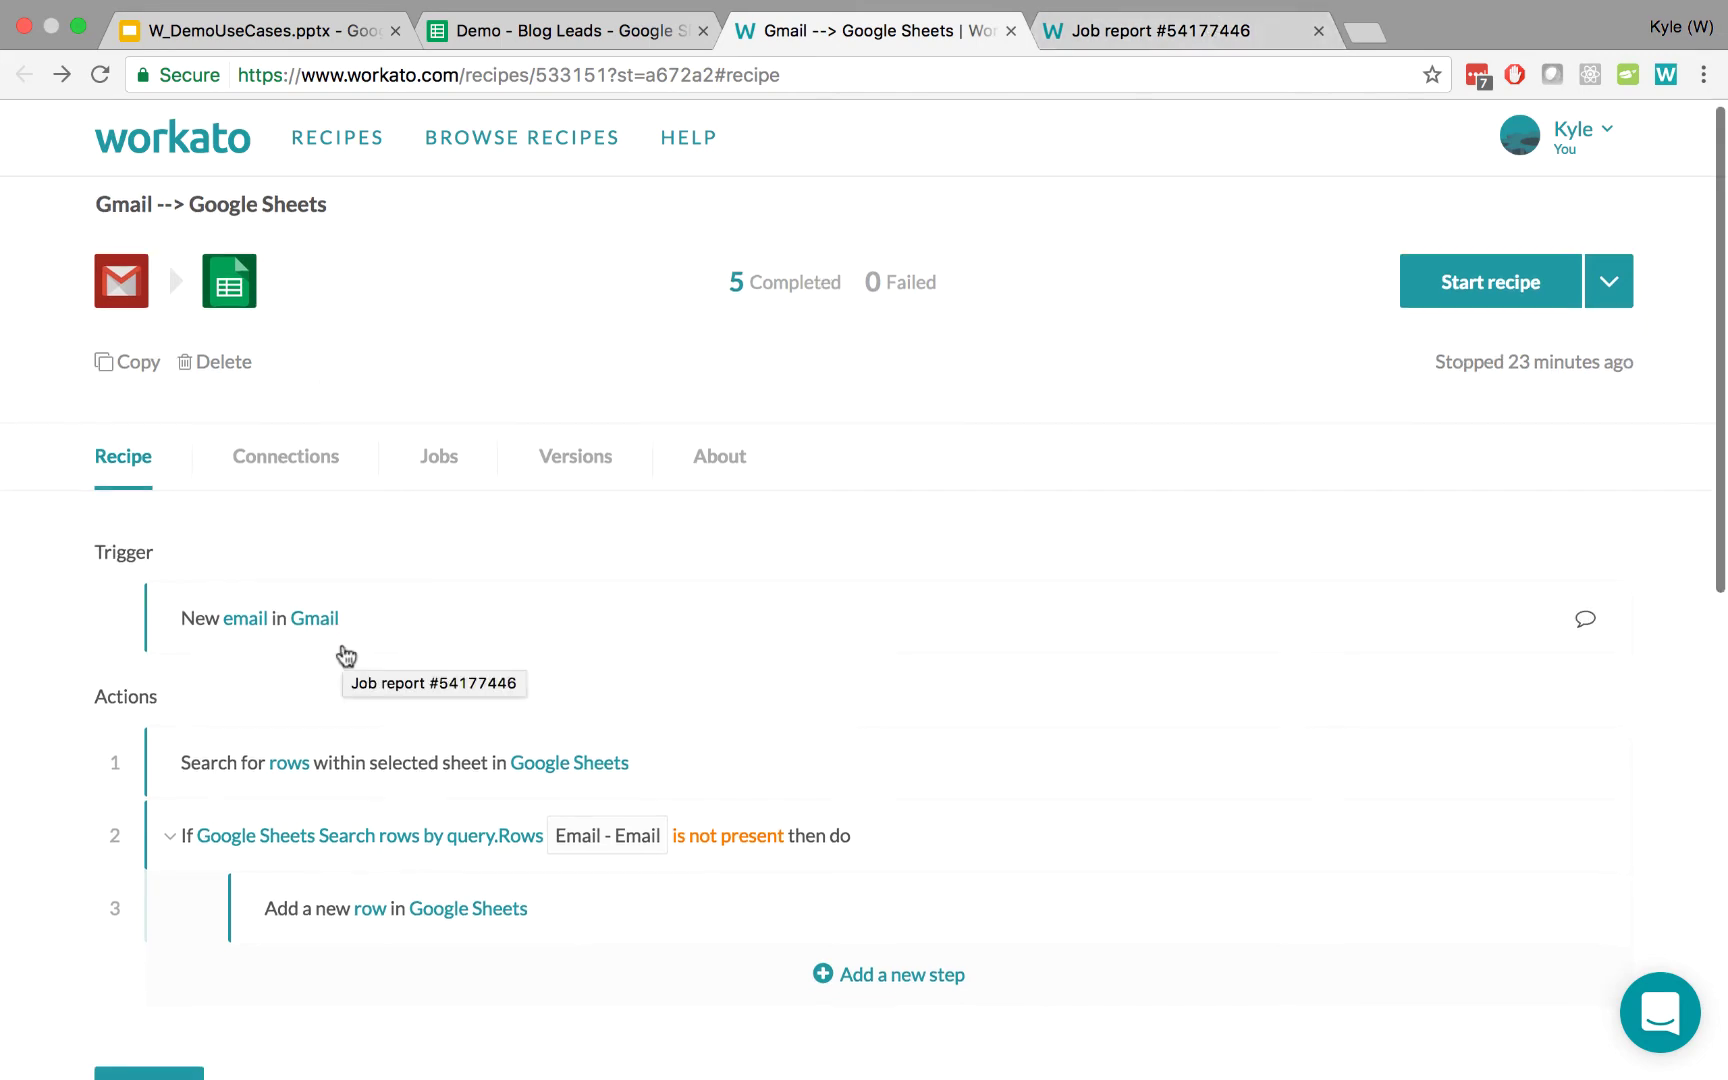
{"action": "scroll", "coordinate": [346, 655], "scroll_direction": "down", "scroll_amount": 3}
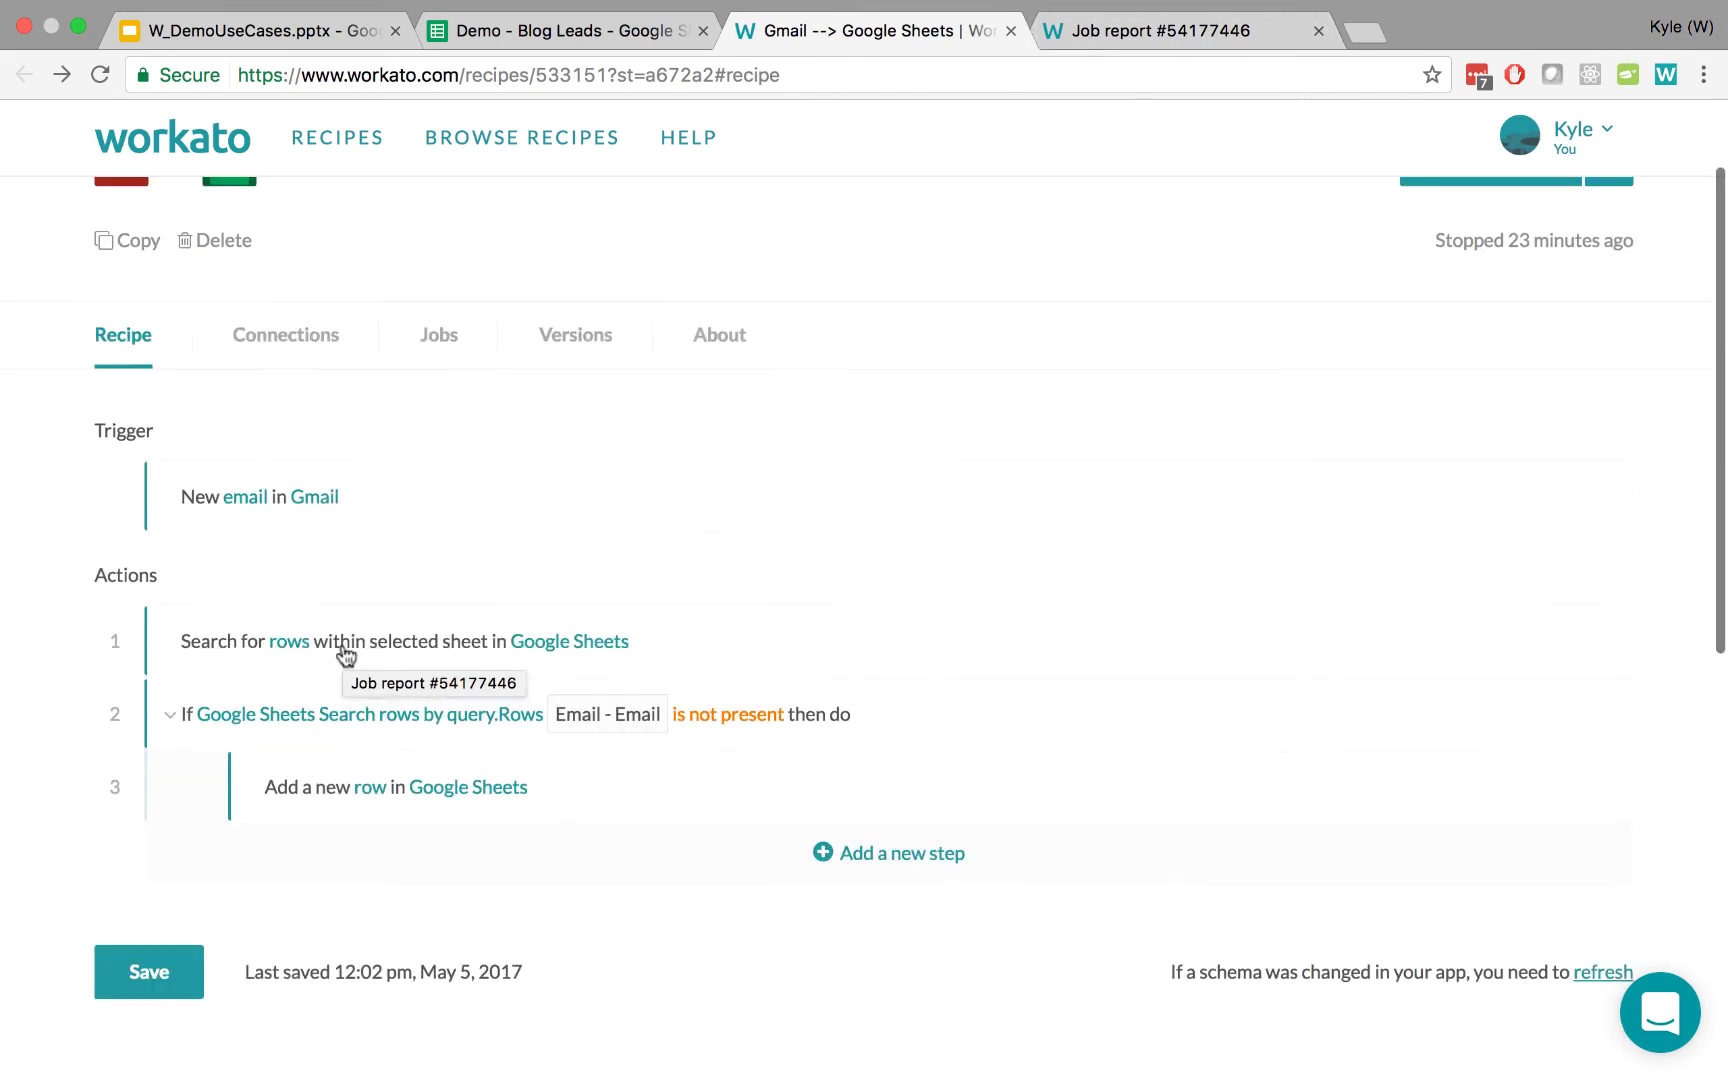
{"action": "left_click", "coordinate": [1180, 33]}
{"action": "scroll", "coordinate": [953, 420], "scroll_direction": "down", "scroll_amount": 5}
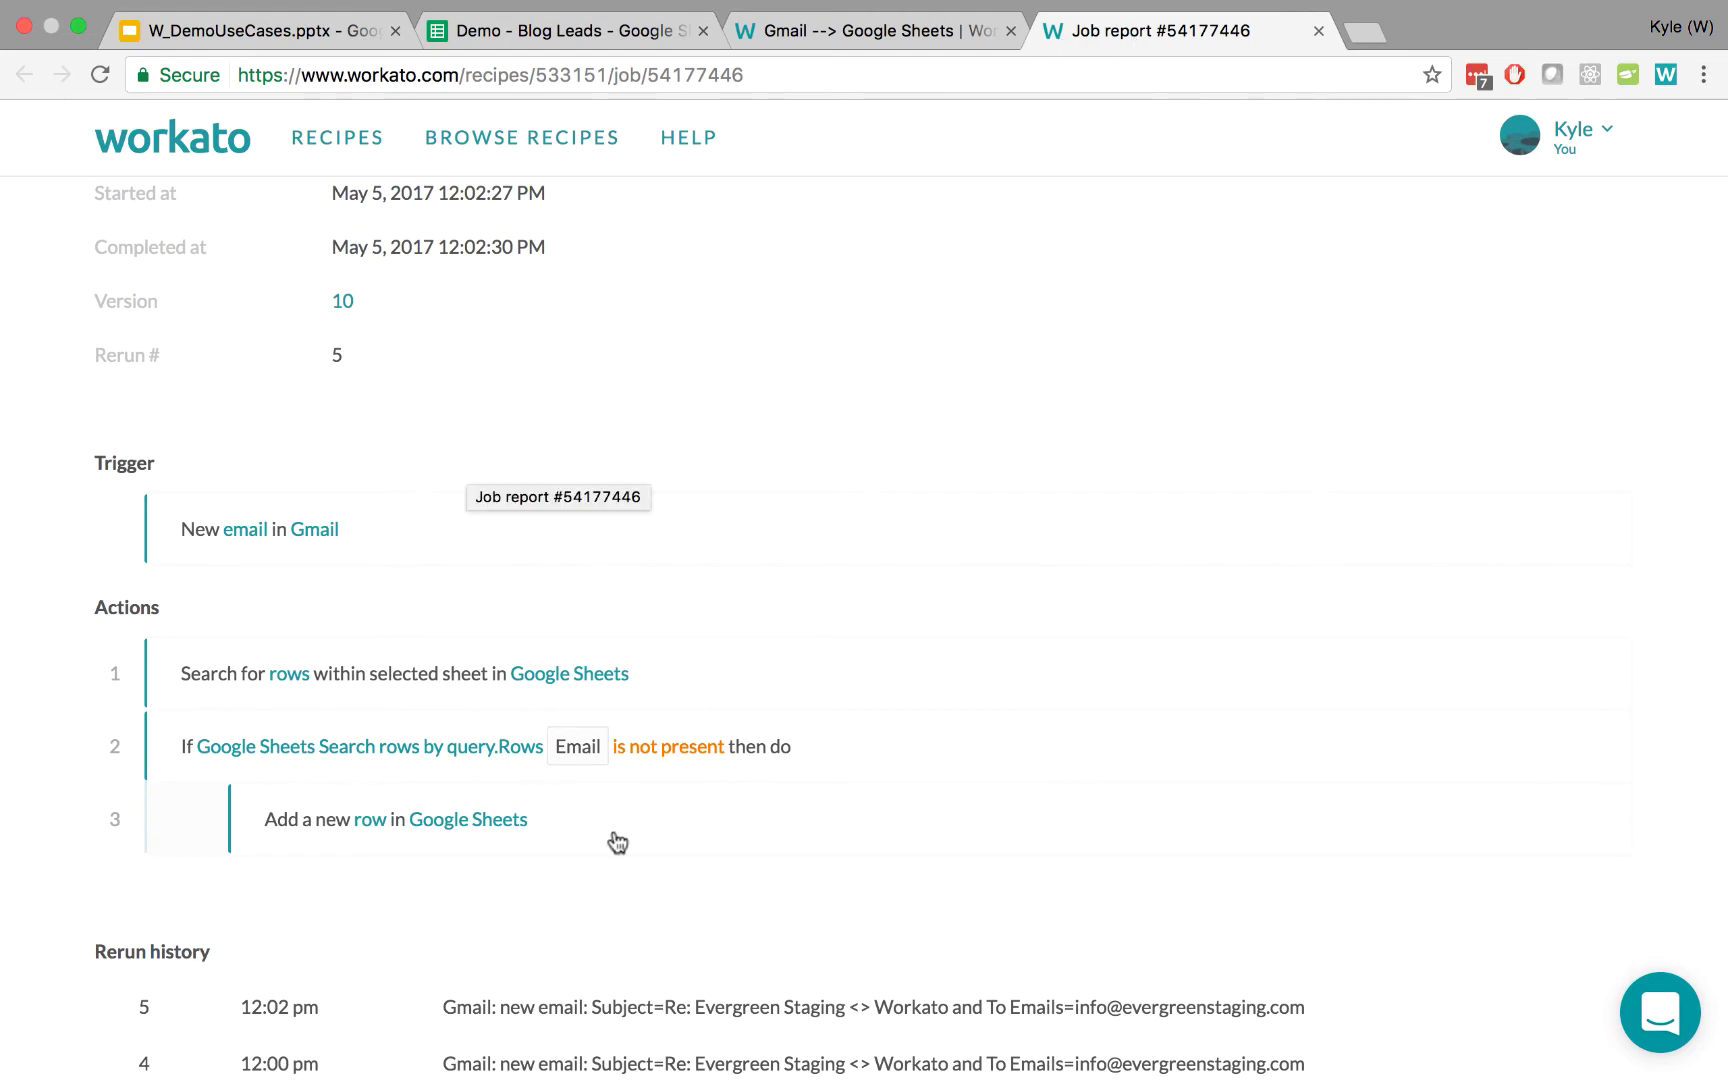
{"action": "scroll", "coordinate": [607, 754], "scroll_direction": "down", "scroll_amount": 1}
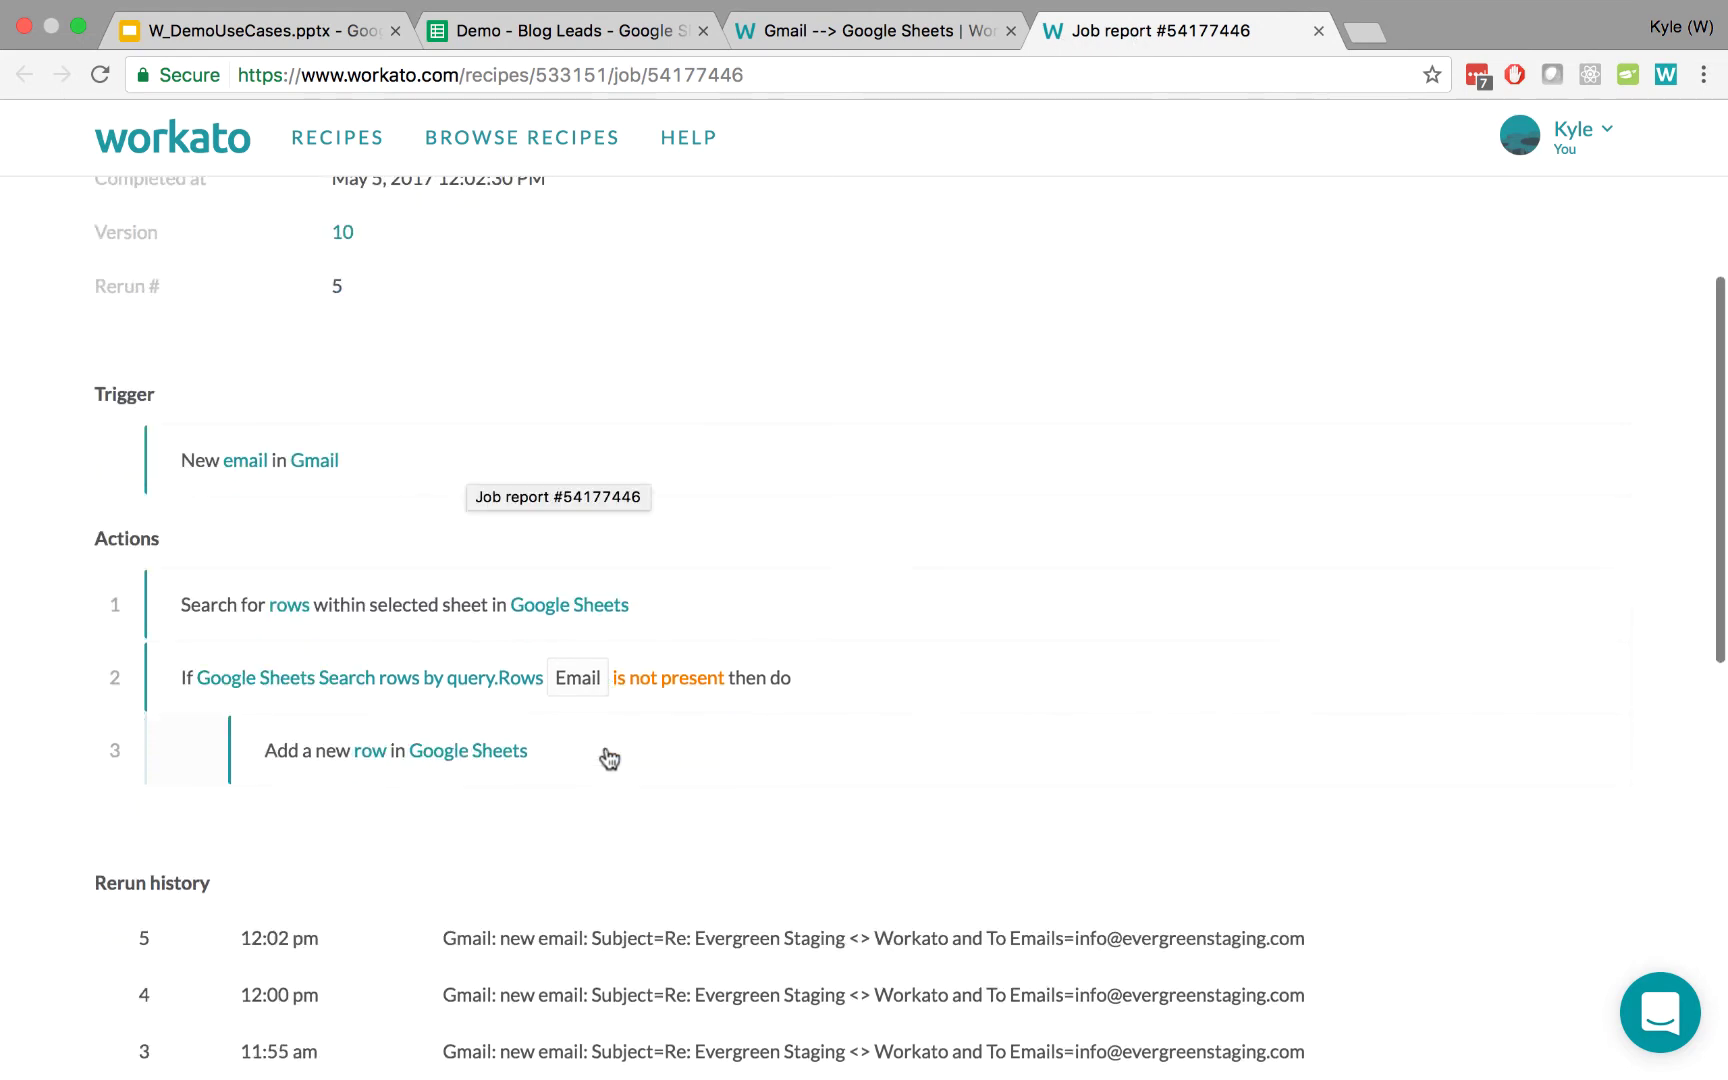
Step: Expand the job's Add a new row input data, revealing an empty col_1 and the date in col_2
{"action": "left_click", "coordinate": [380, 765]}
{"action": "scroll", "coordinate": [712, 781], "scroll_direction": "down", "scroll_amount": 1}
{"action": "scroll", "coordinate": [710, 782], "scroll_direction": "down", "scroll_amount": 1}
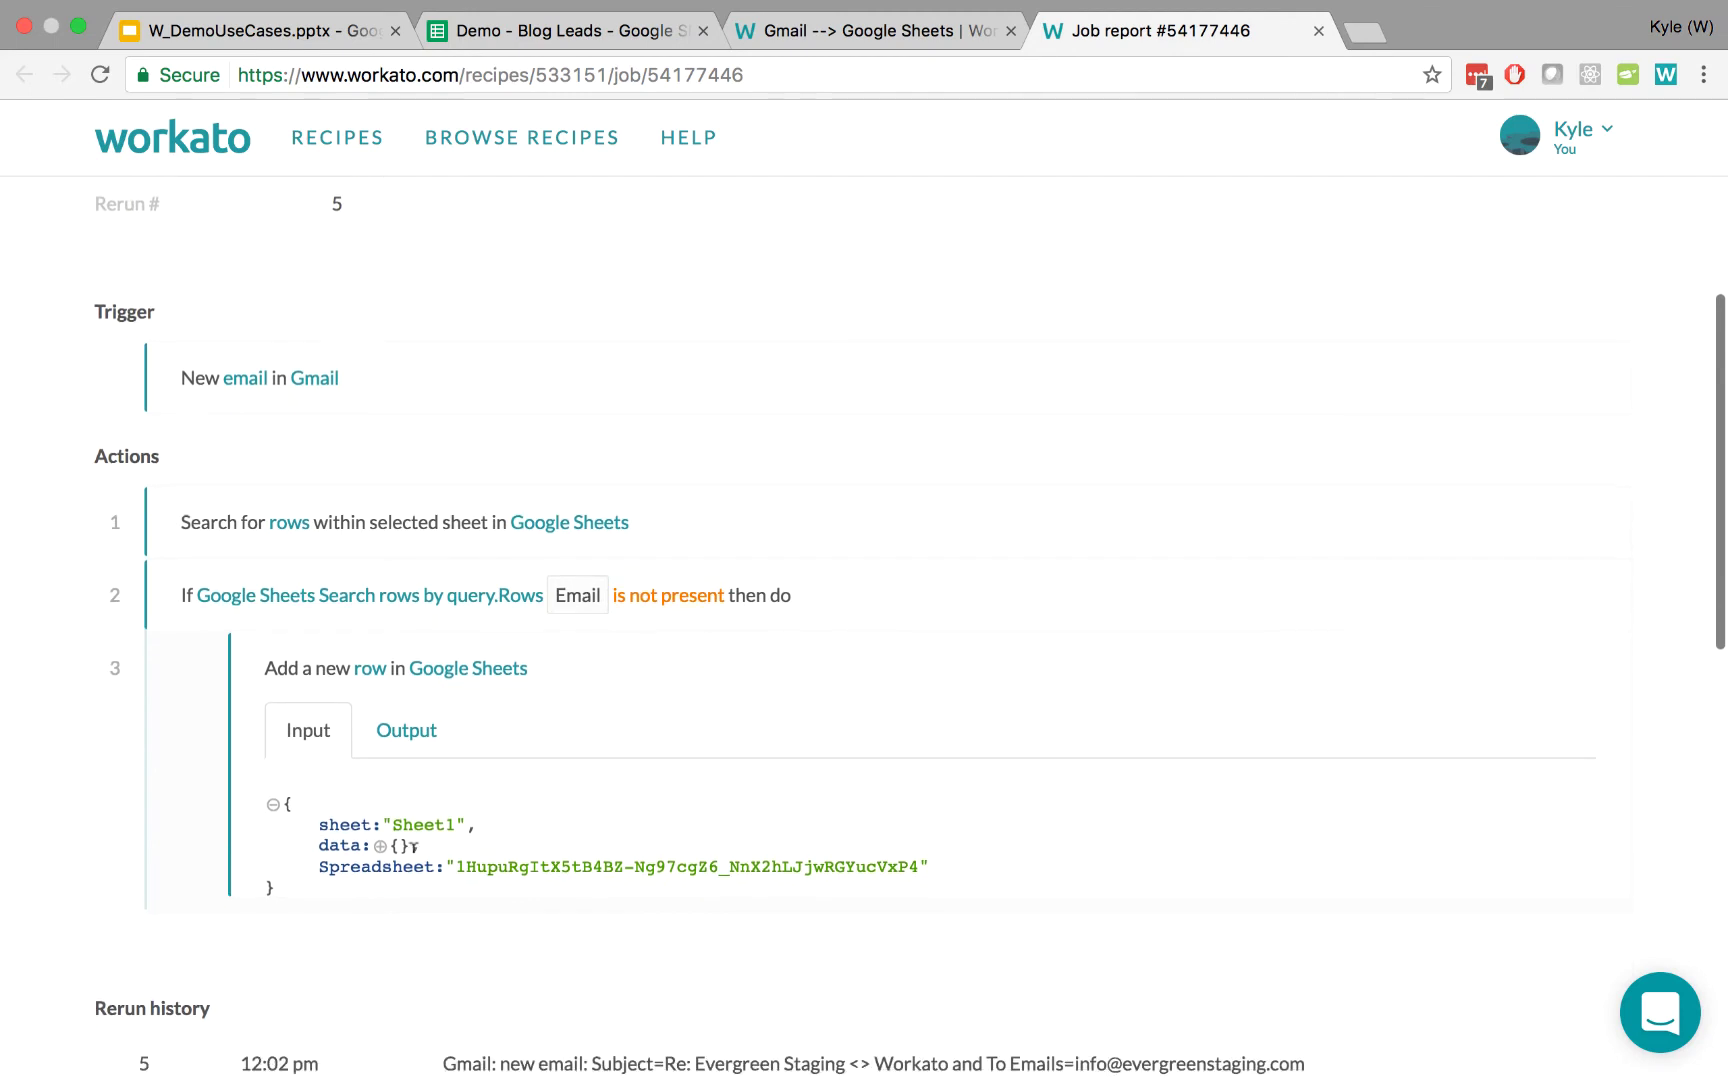
{"action": "left_click", "coordinate": [381, 846]}
{"action": "scroll", "coordinate": [563, 845], "scroll_direction": "down", "scroll_amount": 3}
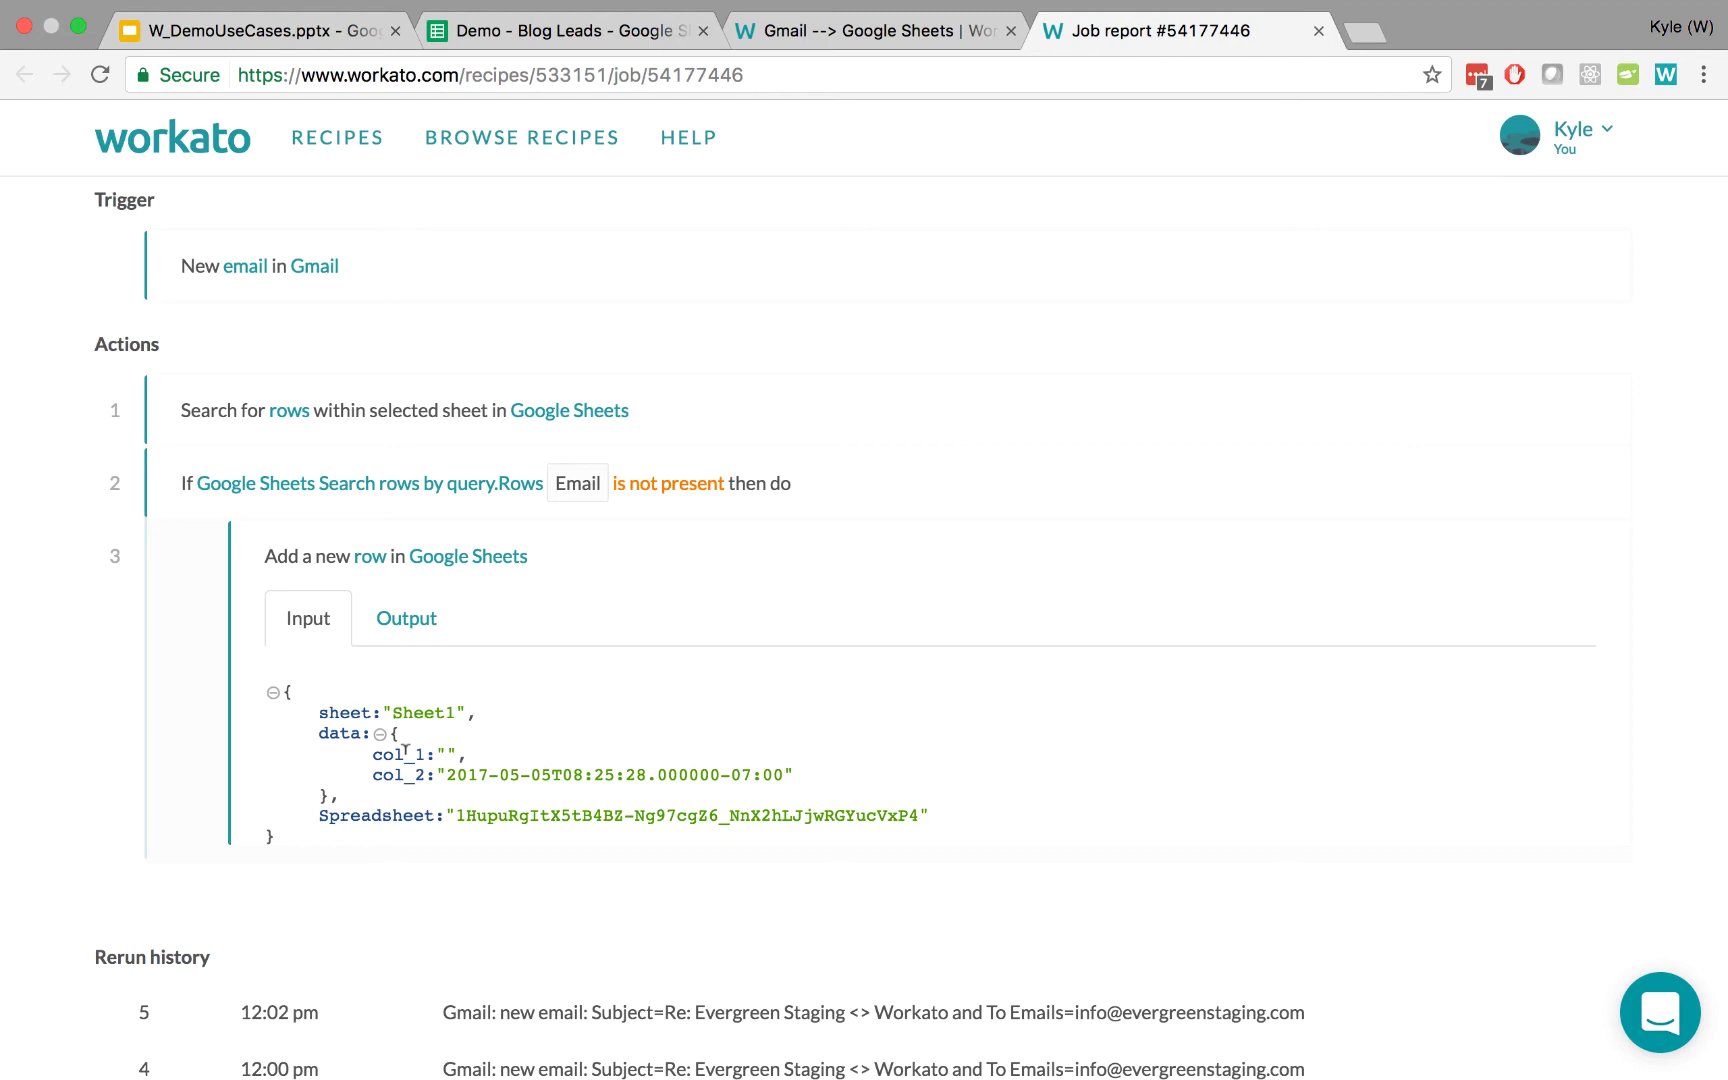
{"action": "left_click_drag", "start_coordinate": [448, 774], "coordinate": [756, 758]}
{"action": "left_click", "coordinate": [445, 742]}
{"action": "left_click", "coordinate": [865, 32]}
{"action": "scroll", "coordinate": [392, 840], "scroll_direction": "down", "scroll_amount": 2}
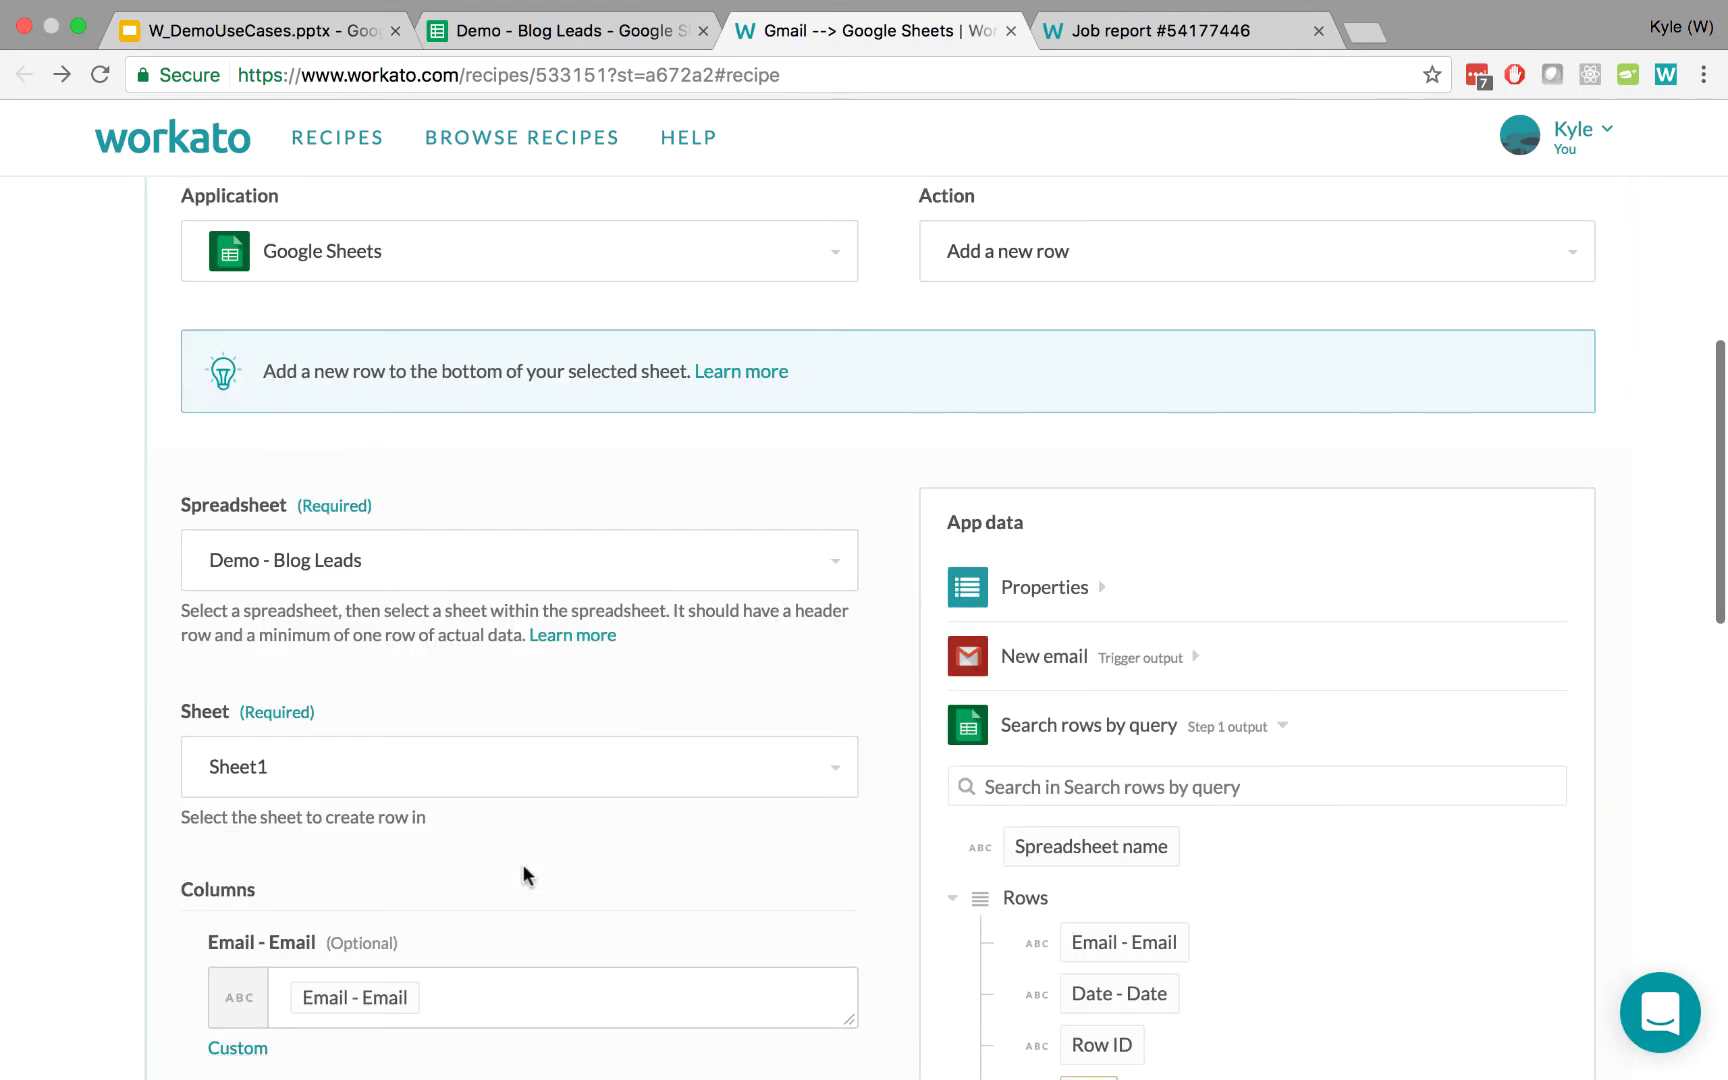
{"action": "scroll", "coordinate": [522, 864], "scroll_direction": "down", "scroll_amount": 5}
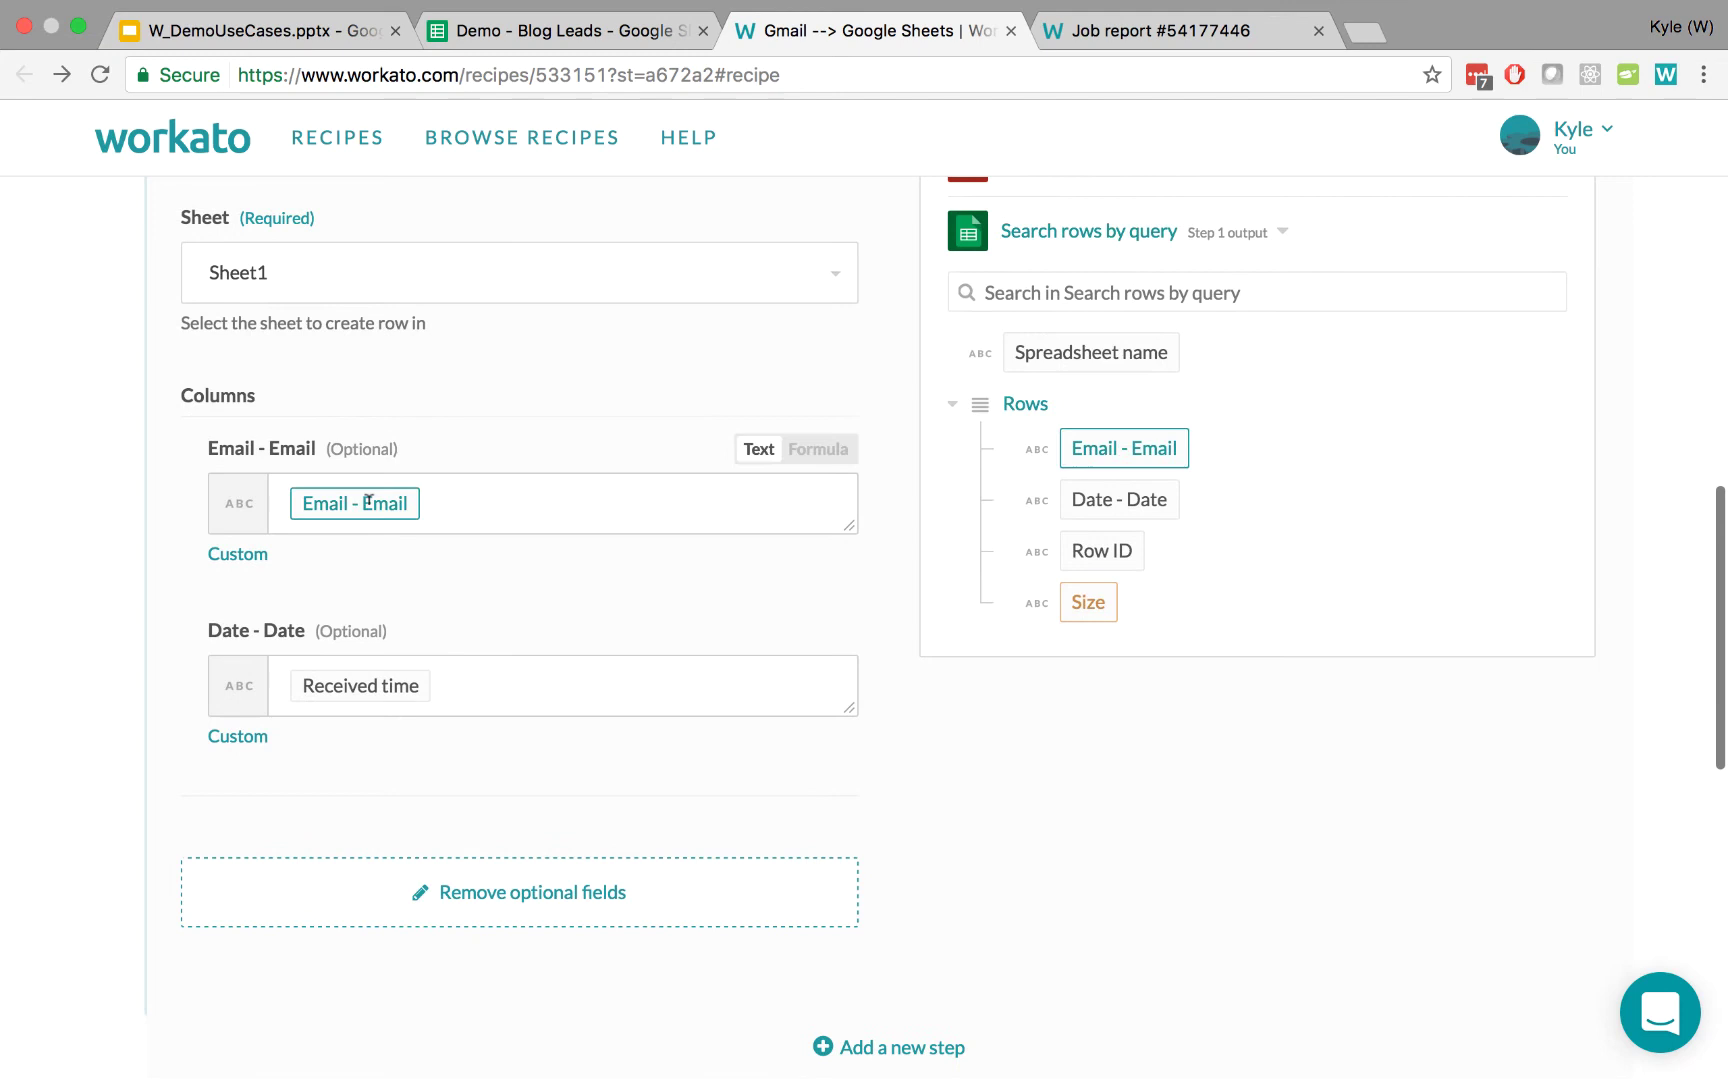
{"action": "left_click", "coordinate": [310, 502]}
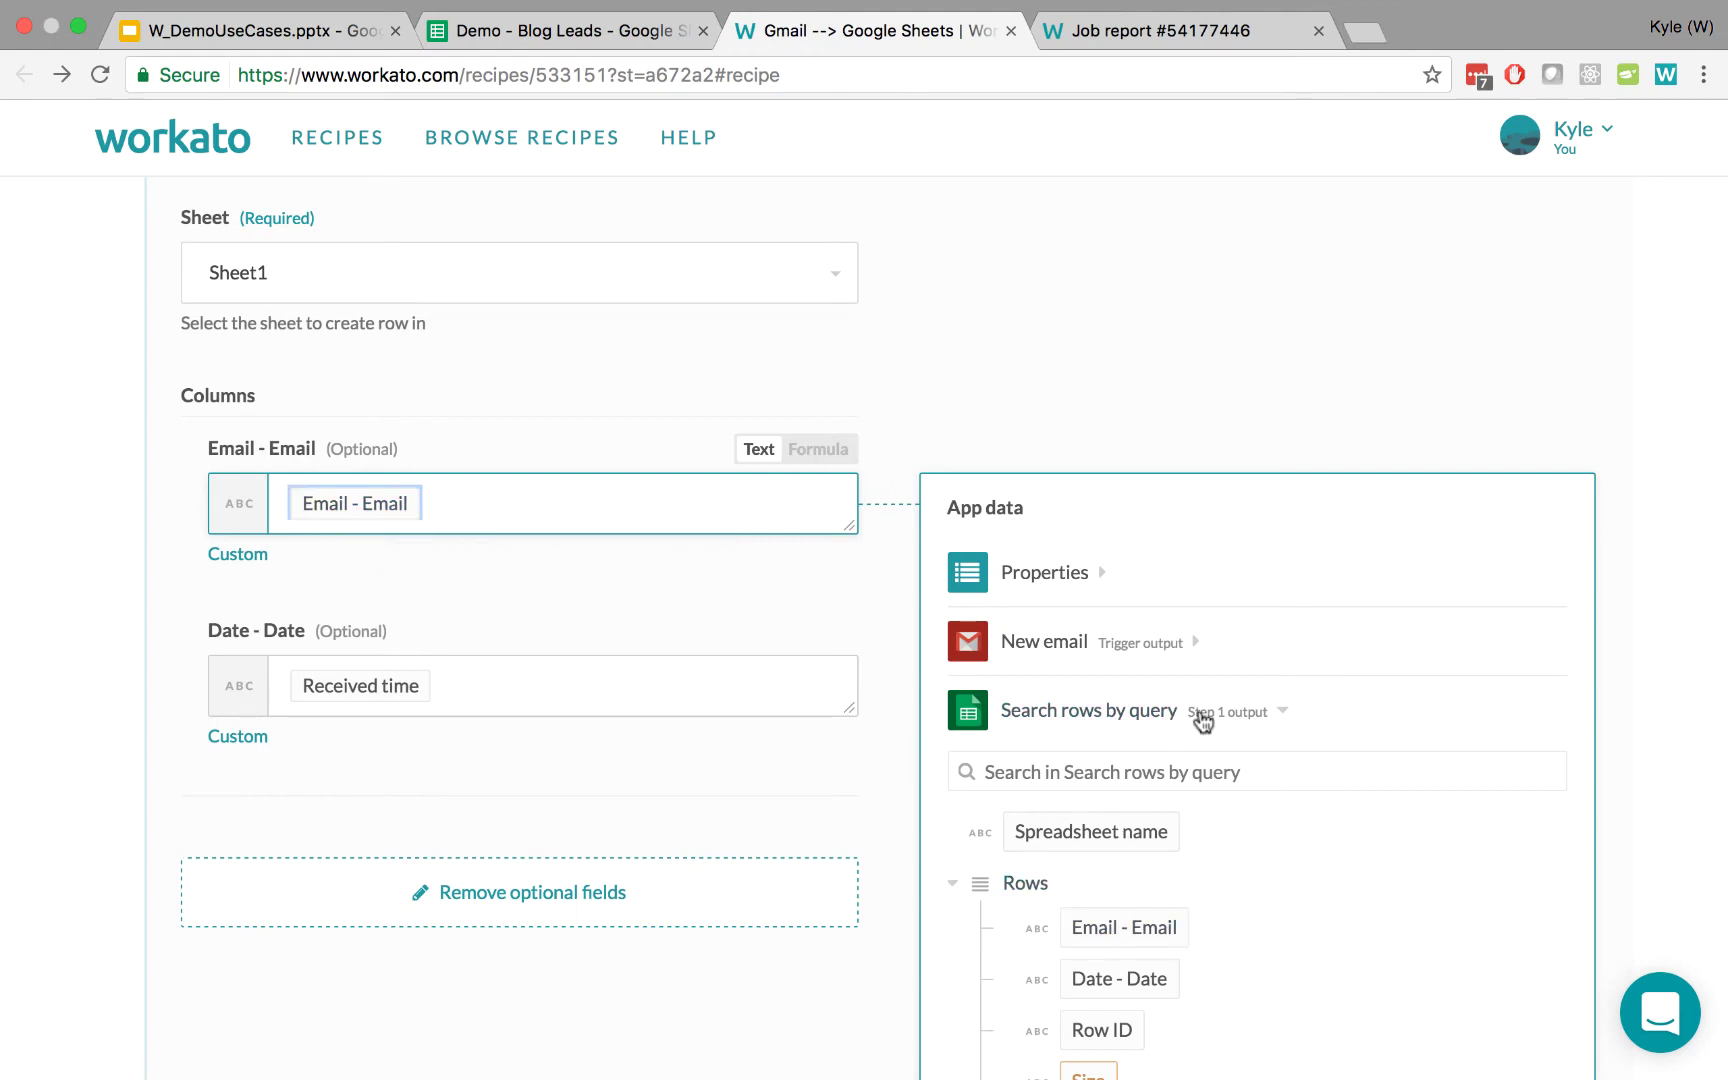
{"action": "left_click", "coordinate": [1005, 698]}
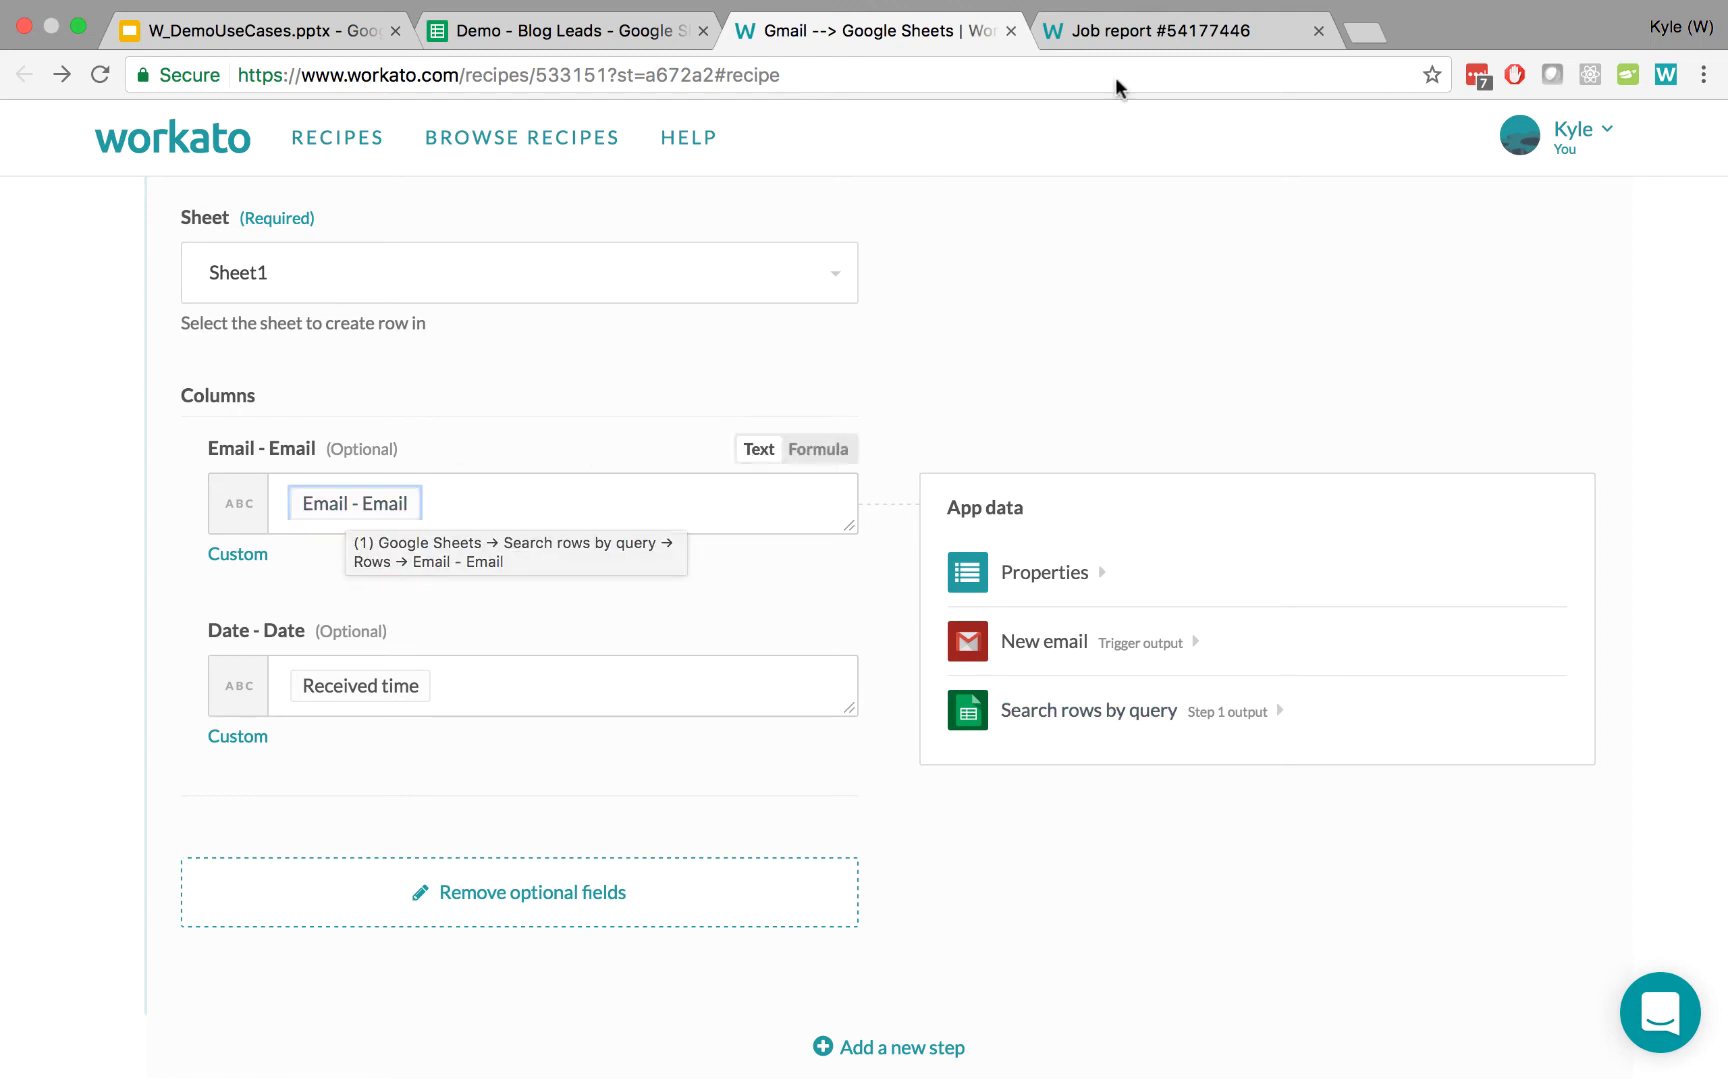
Step: Expand the job report's search step to review the email address query it searched for
{"action": "left_click", "coordinate": [1165, 32]}
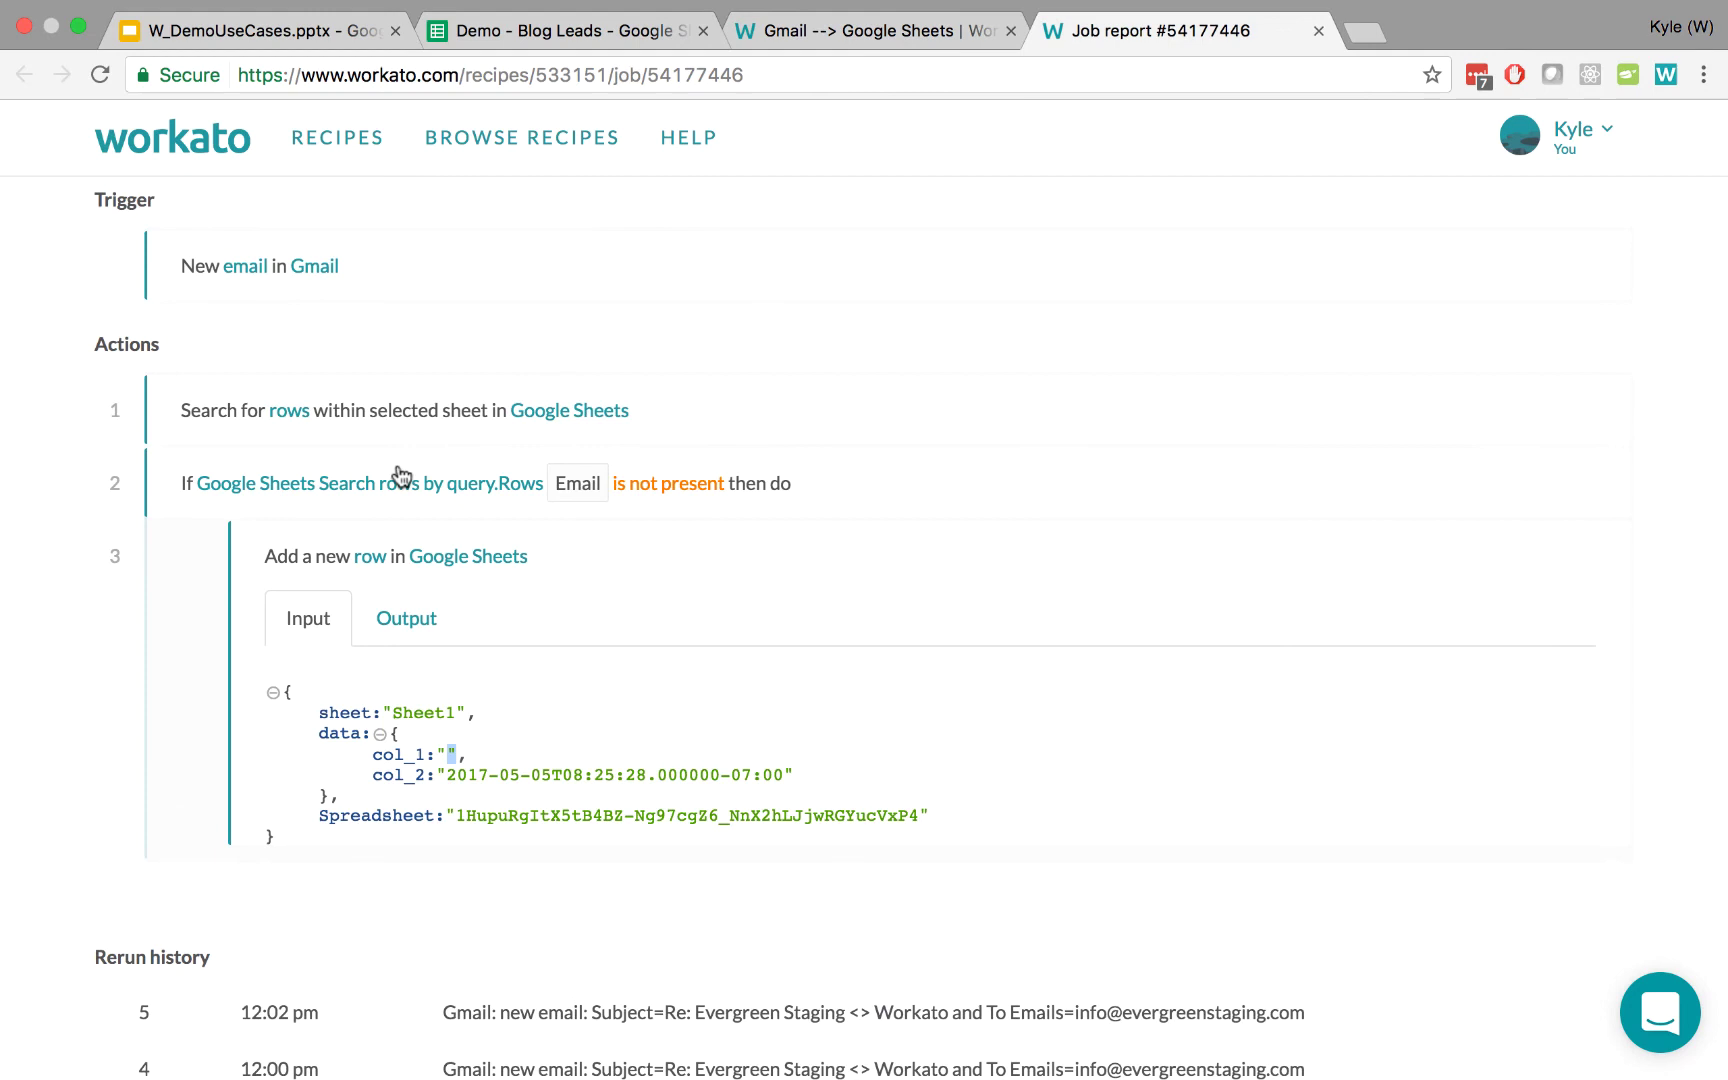
{"action": "left_click", "coordinate": [357, 425]}
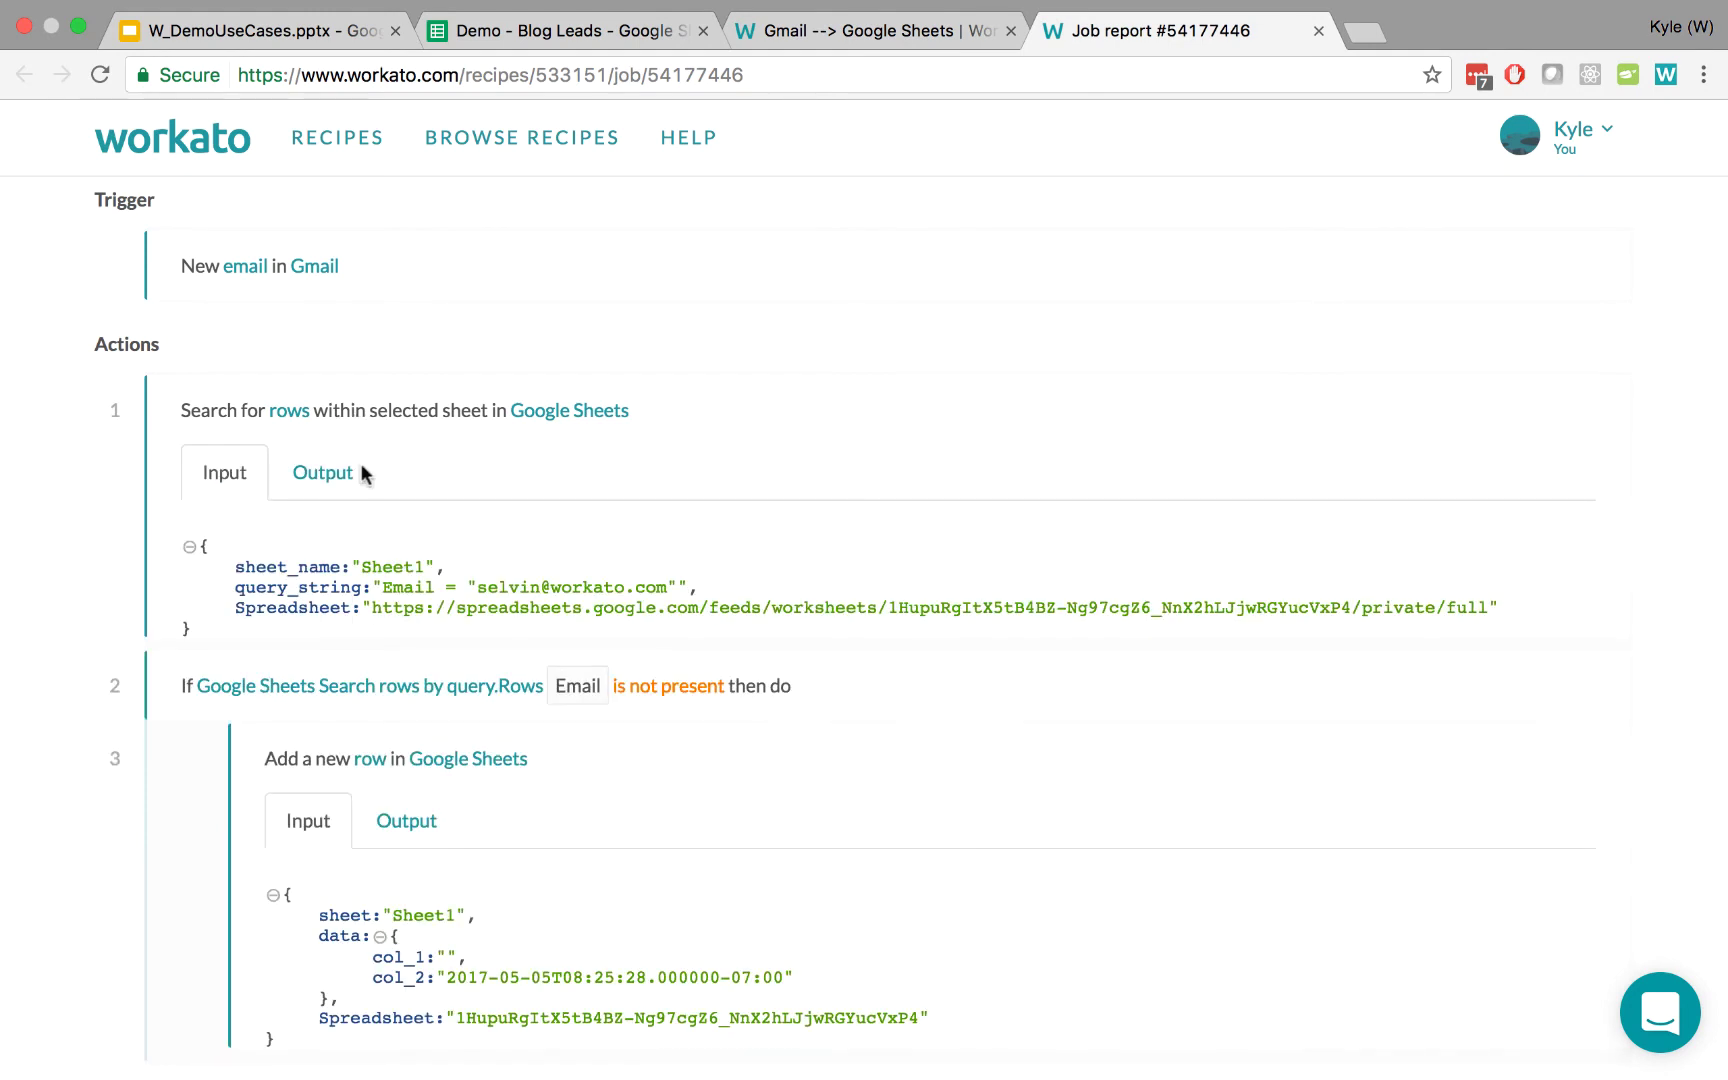
{"action": "double_click", "coordinate": [563, 586]}
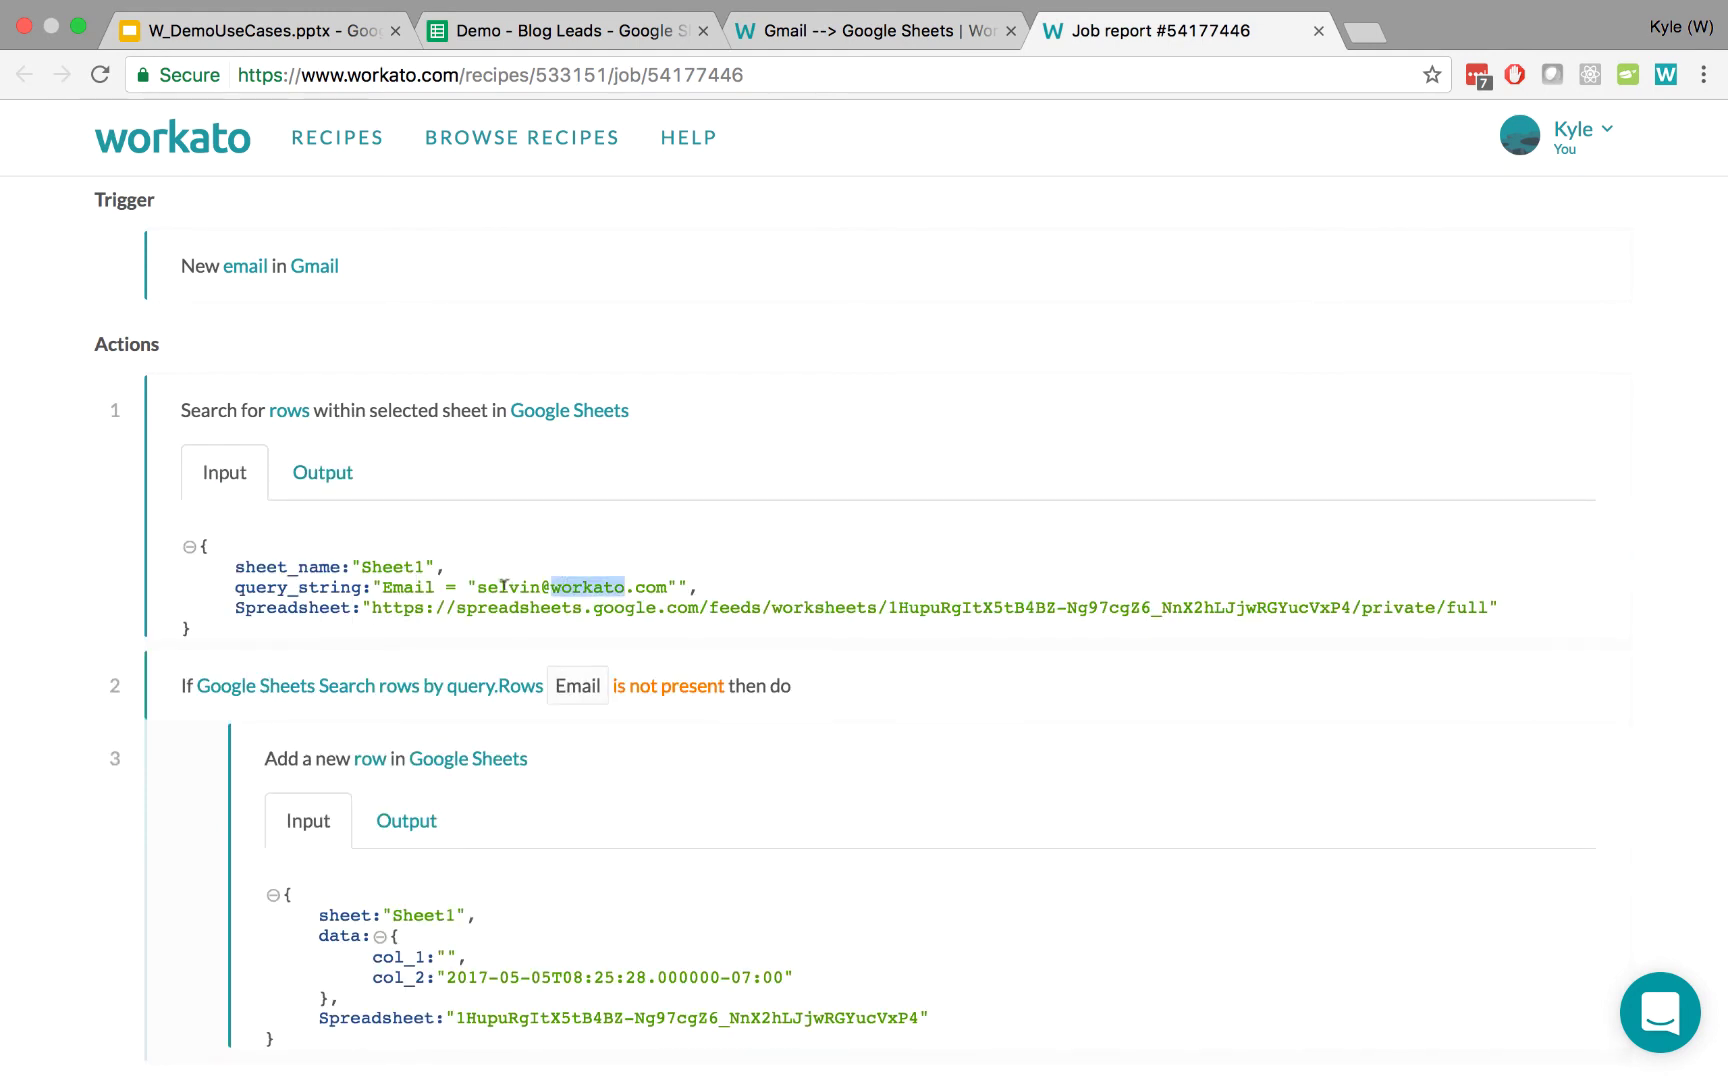
{"action": "left_click_drag", "start_coordinate": [477, 586], "coordinate": [648, 584]}
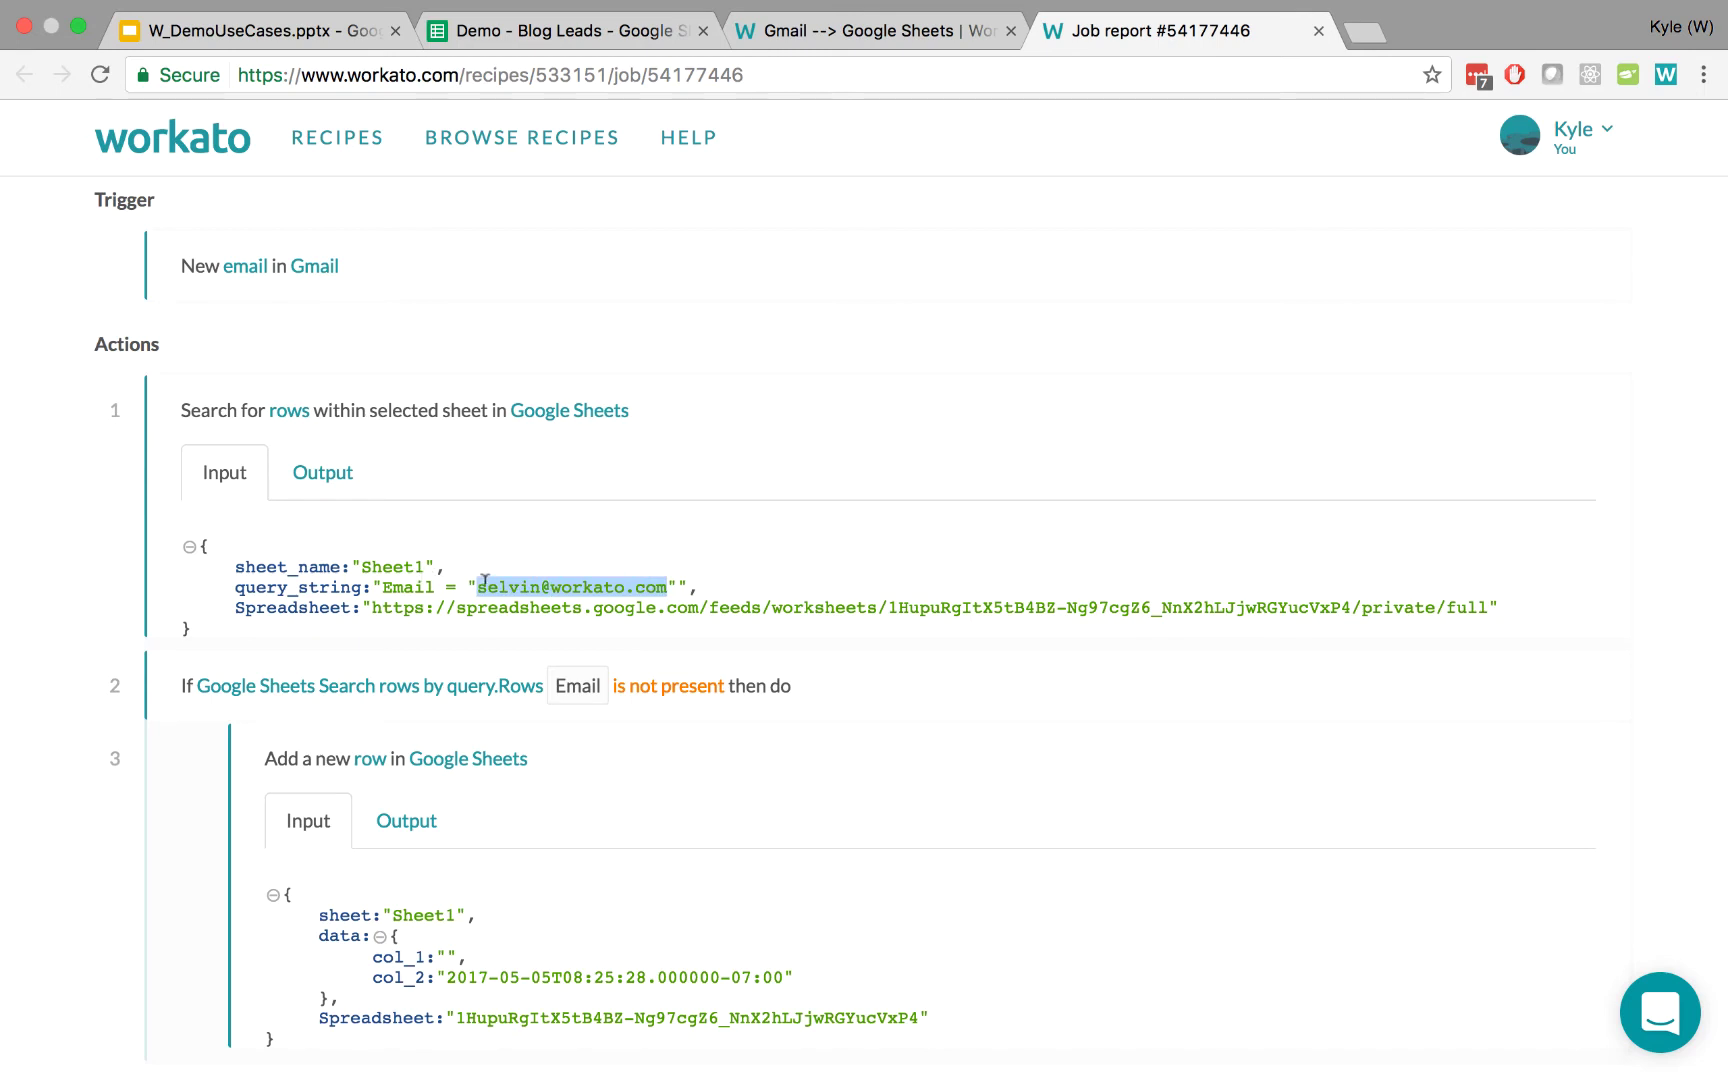
{"action": "left_click_drag", "start_coordinate": [383, 586], "coordinate": [634, 587]}
Step: Confirm the search returned an empty rows list and the added row's col_1 went in blank
{"action": "left_click", "coordinate": [322, 472]}
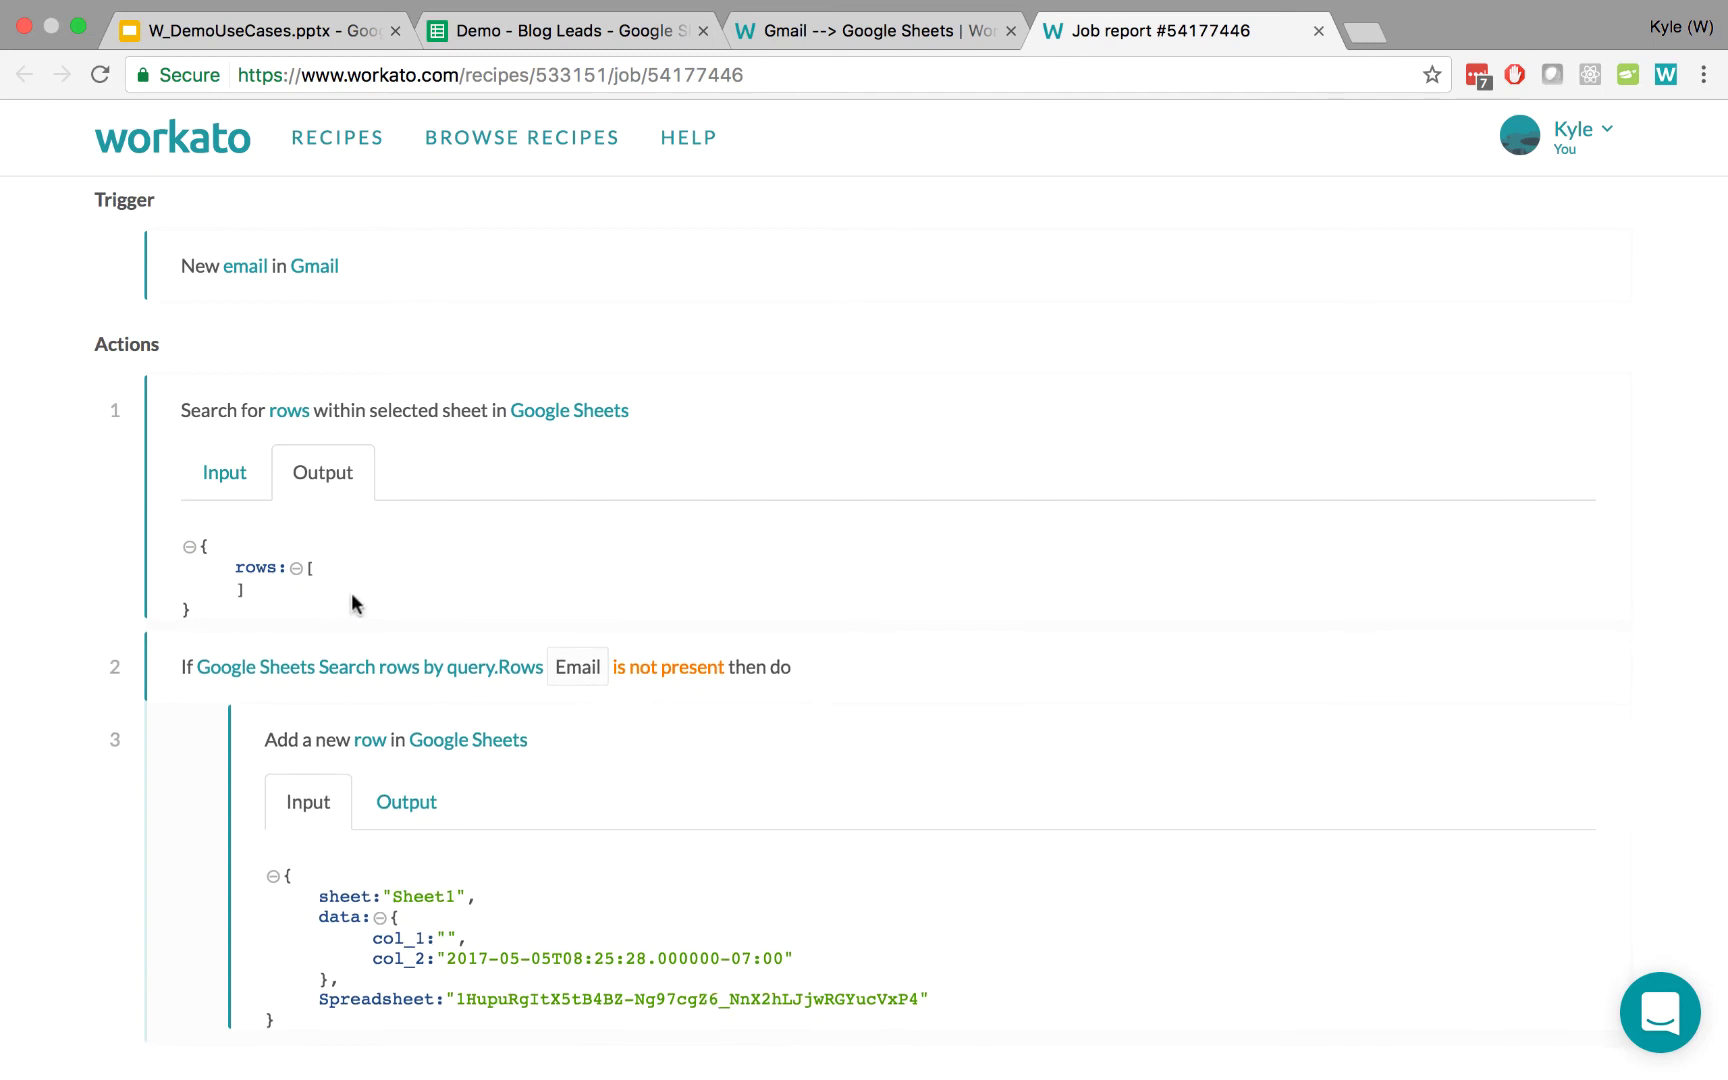
{"action": "left_click_drag", "start_coordinate": [351, 593], "coordinate": [244, 558]}
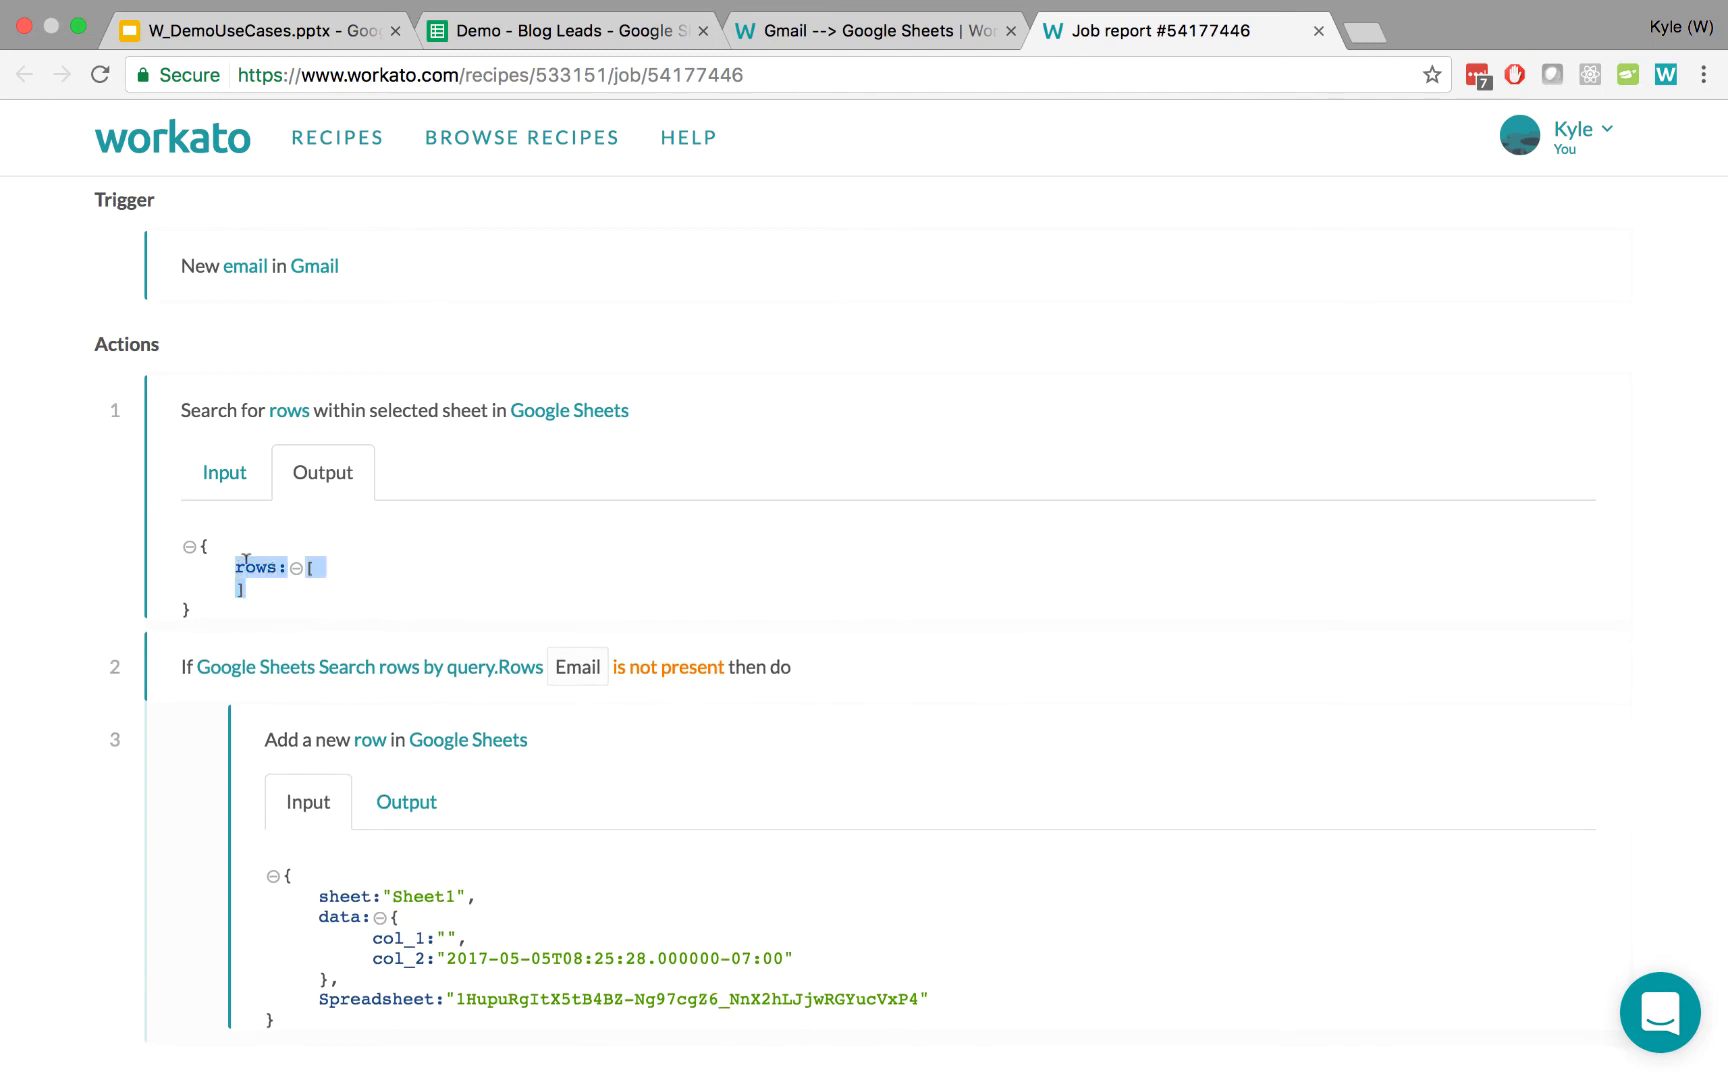
{"action": "left_click", "coordinate": [245, 560]}
{"action": "scroll", "coordinate": [390, 720], "scroll_direction": "down", "scroll_amount": 1}
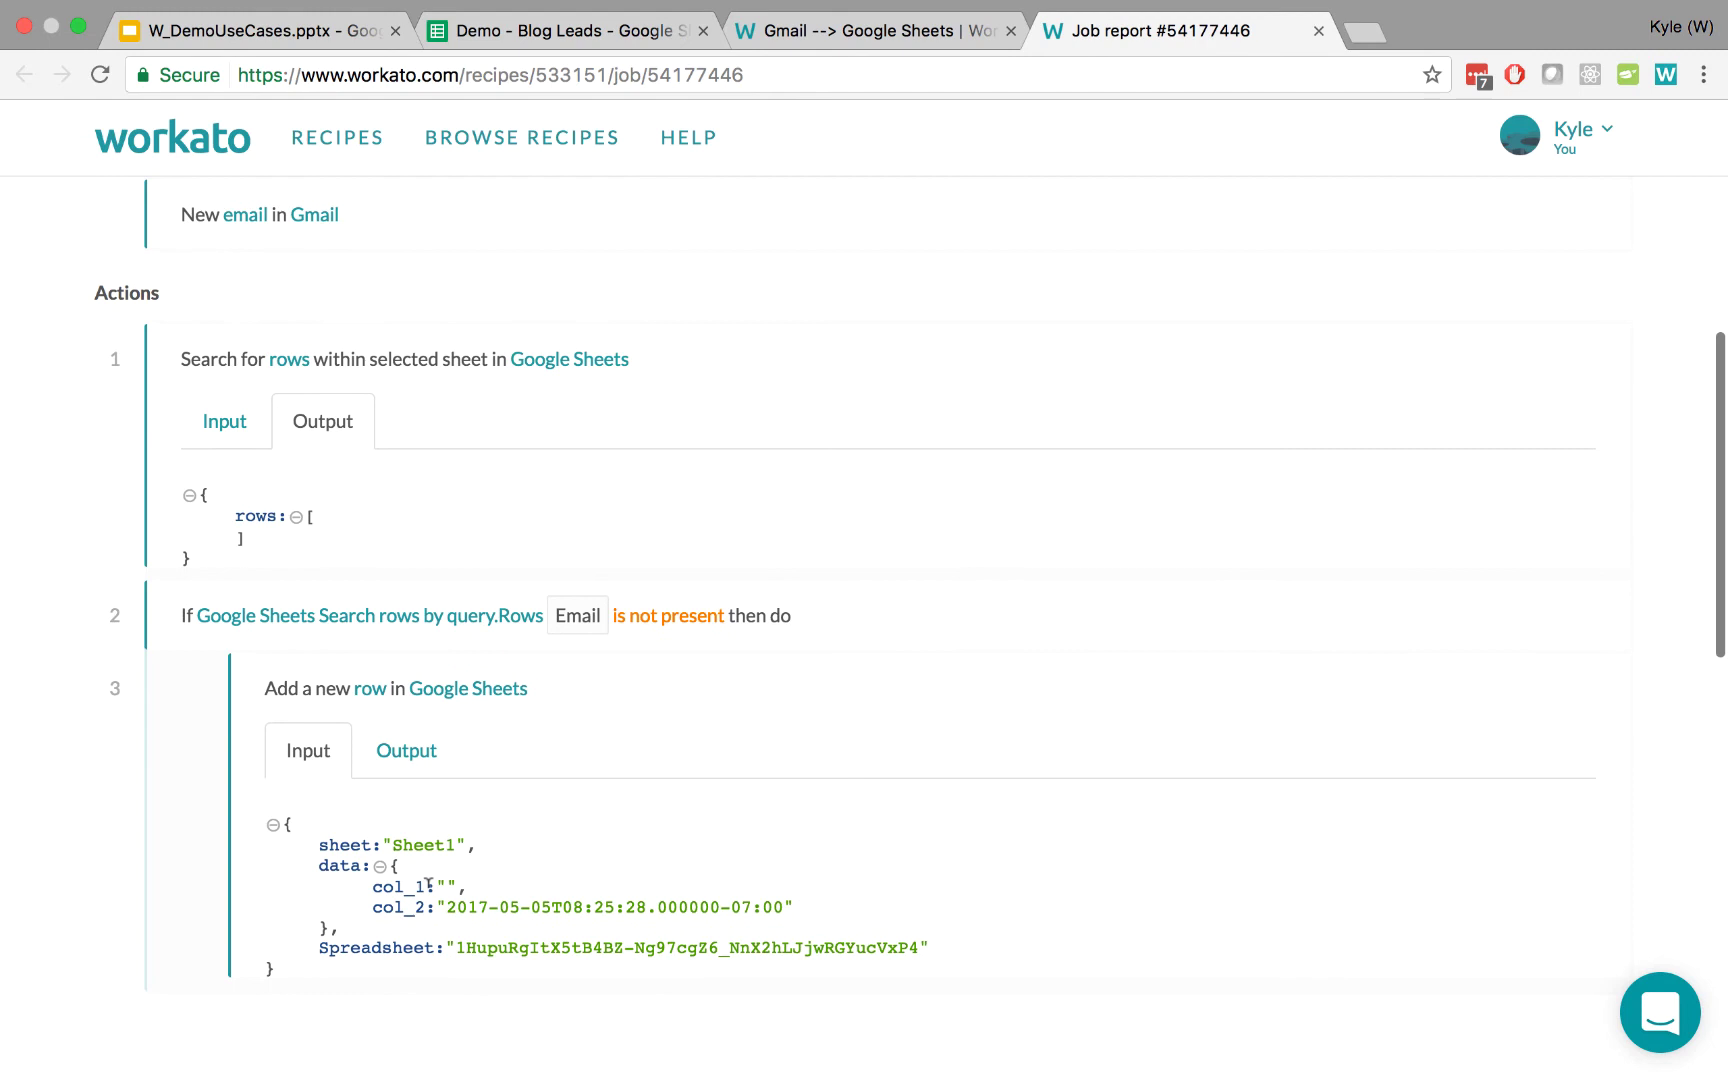
{"action": "left_click_drag", "start_coordinate": [500, 893], "coordinate": [480, 889]}
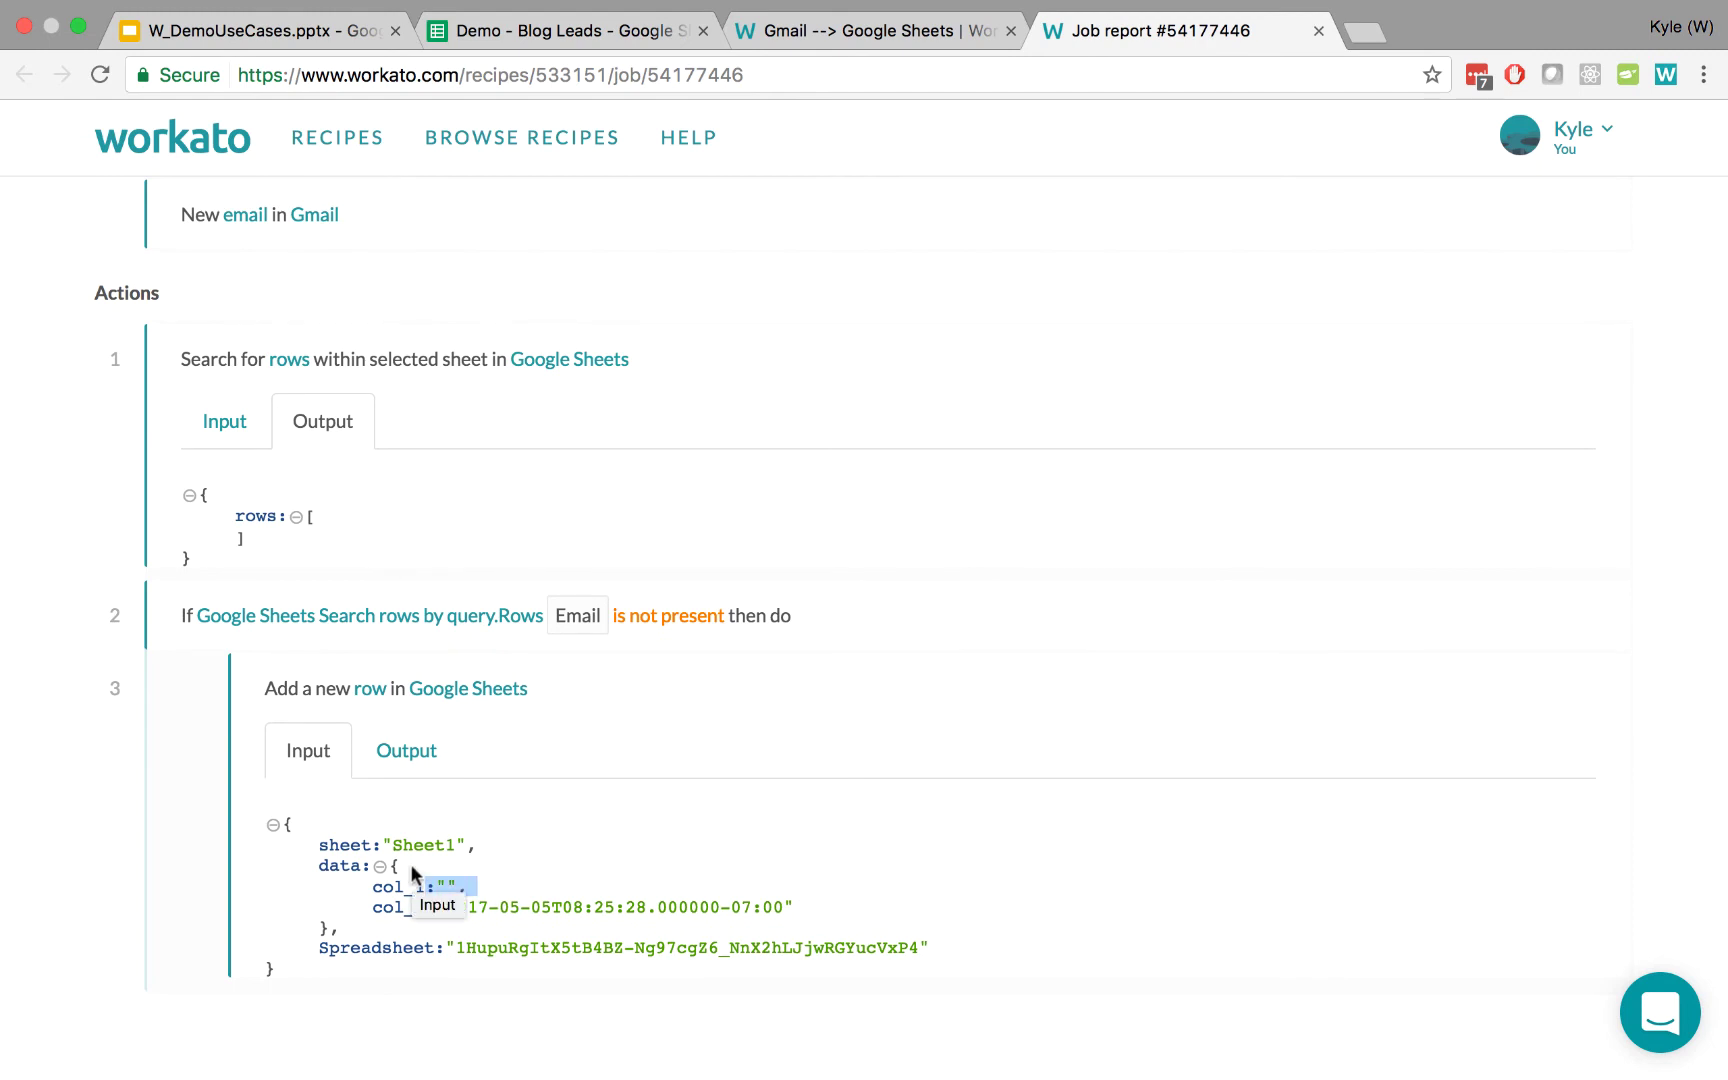
Step: Replace the Email column's Email - Email pill with the New email trigger's From field
{"action": "left_click", "coordinate": [885, 33]}
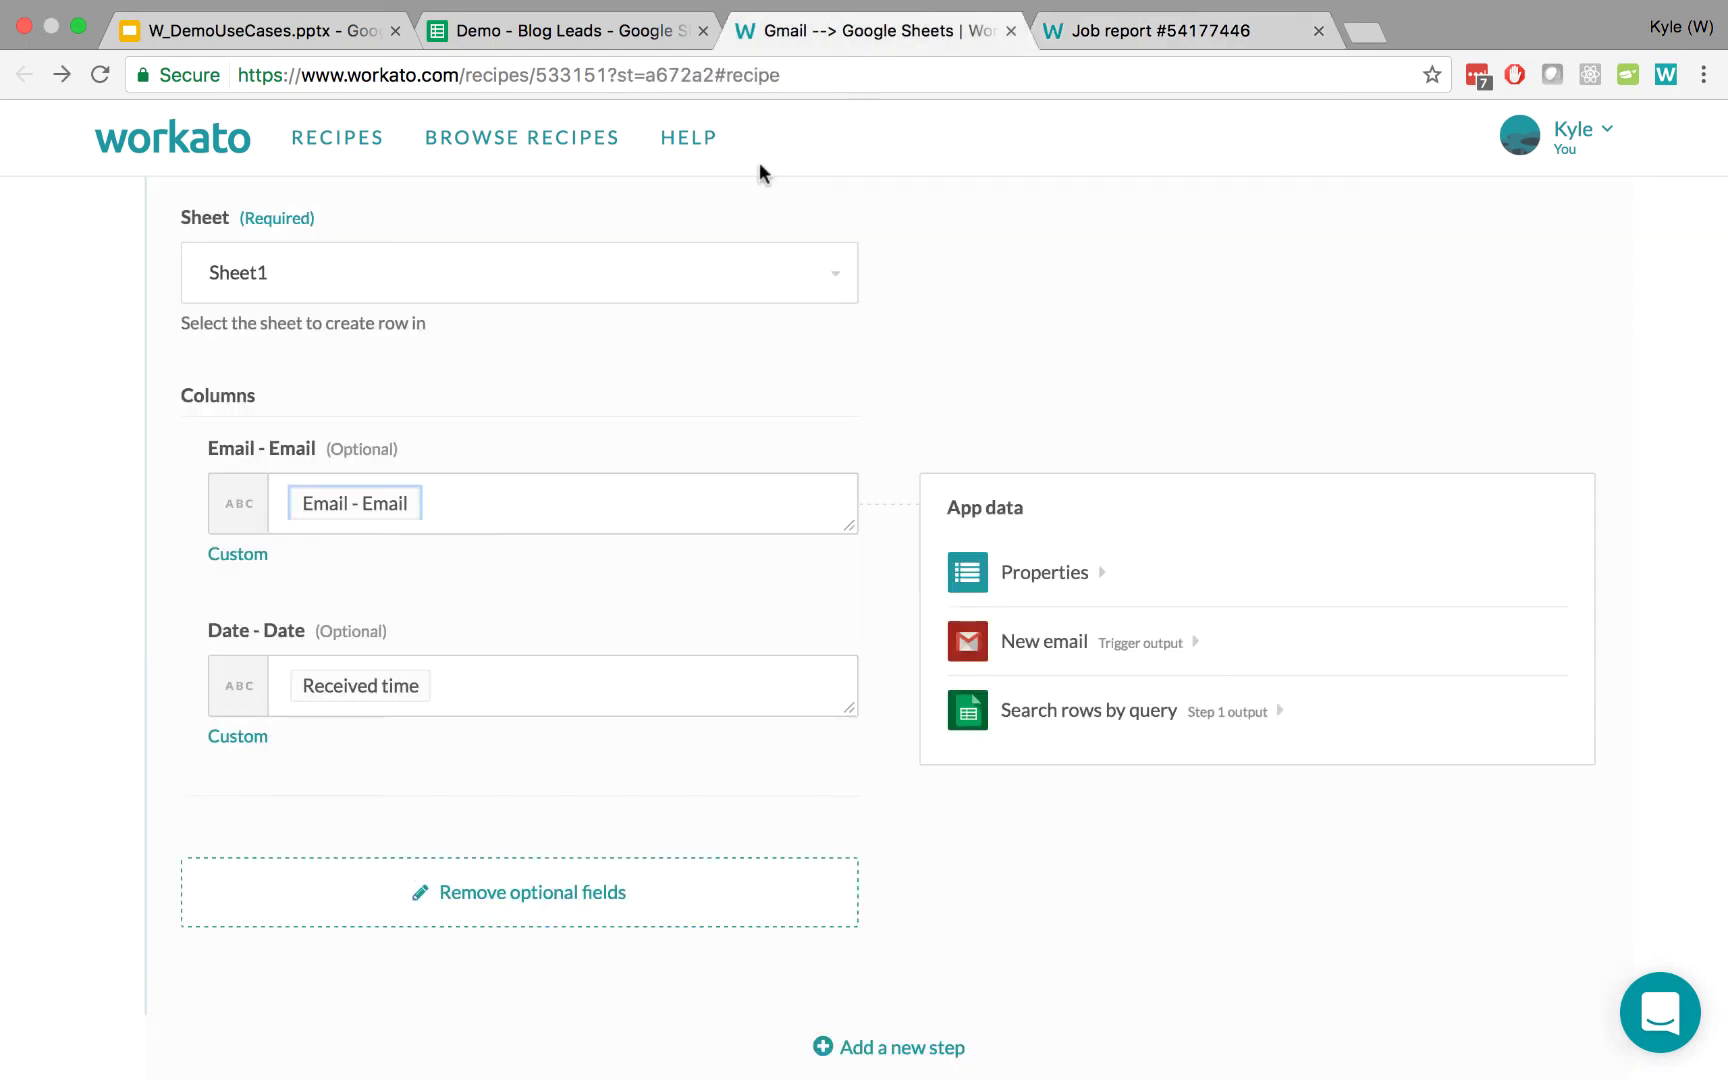
{"action": "left_click", "coordinate": [475, 496]}
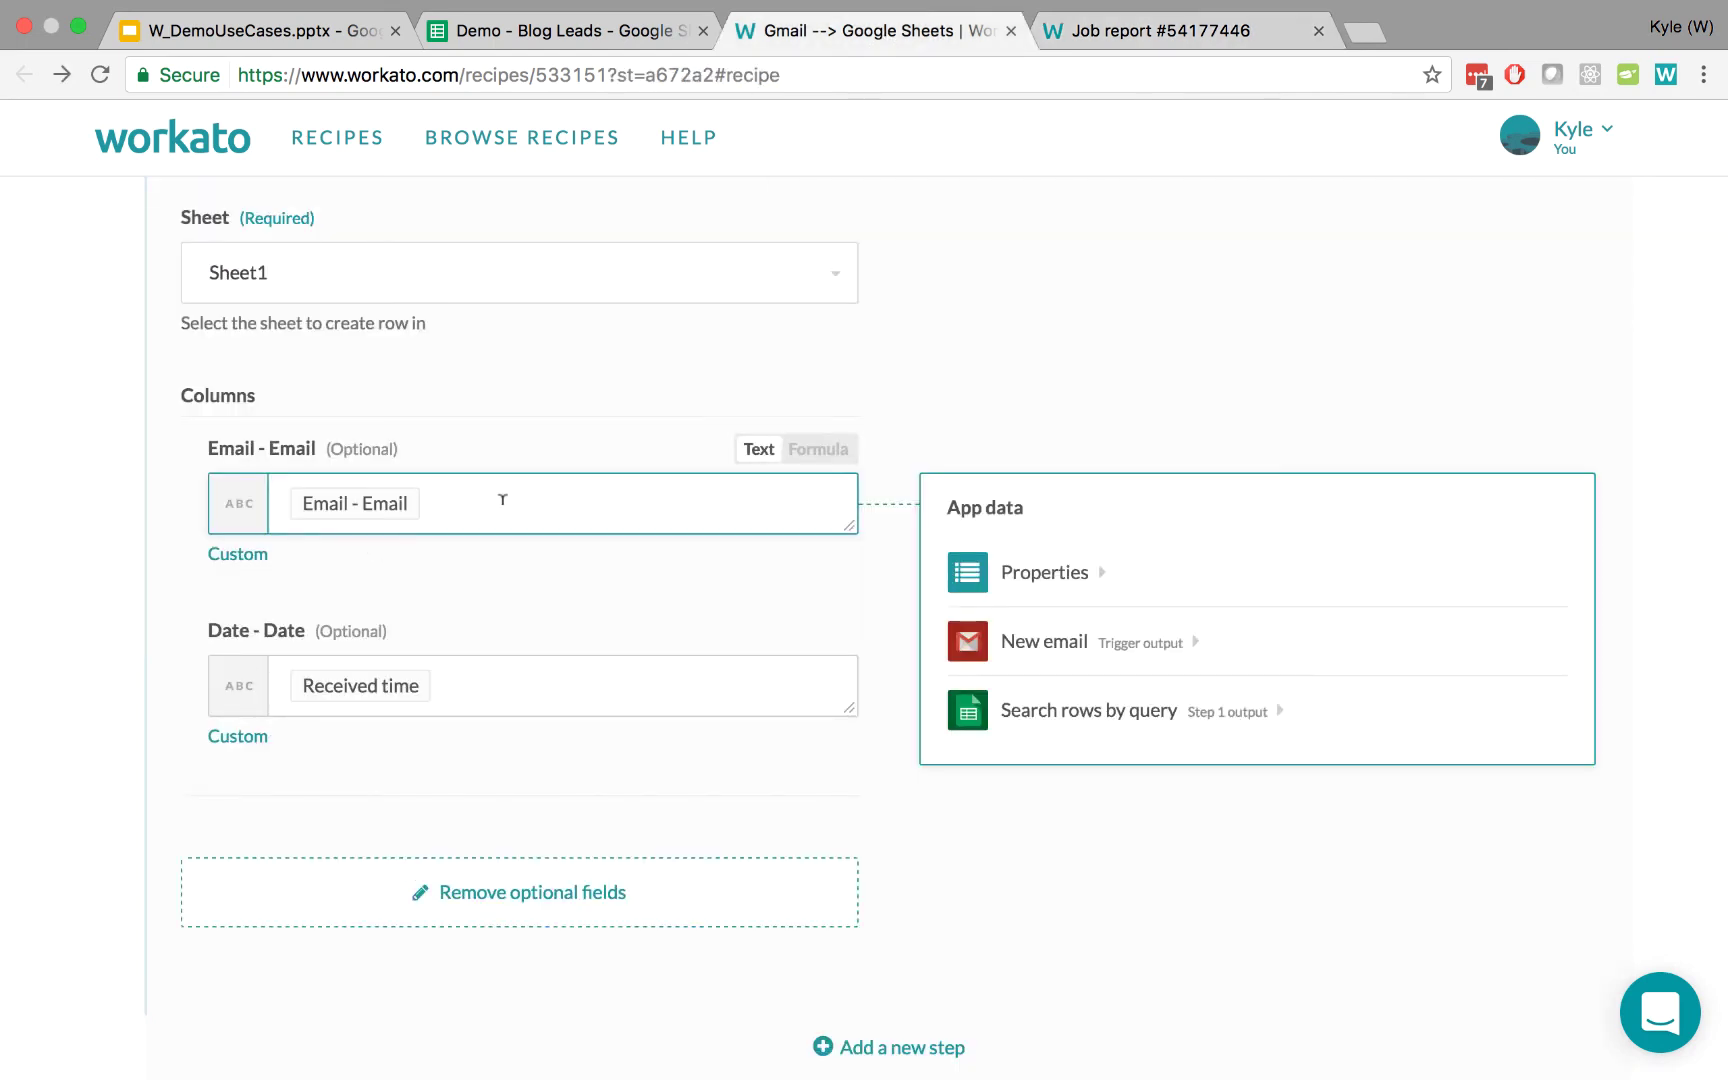
{"action": "key", "text": "BackSpace"}
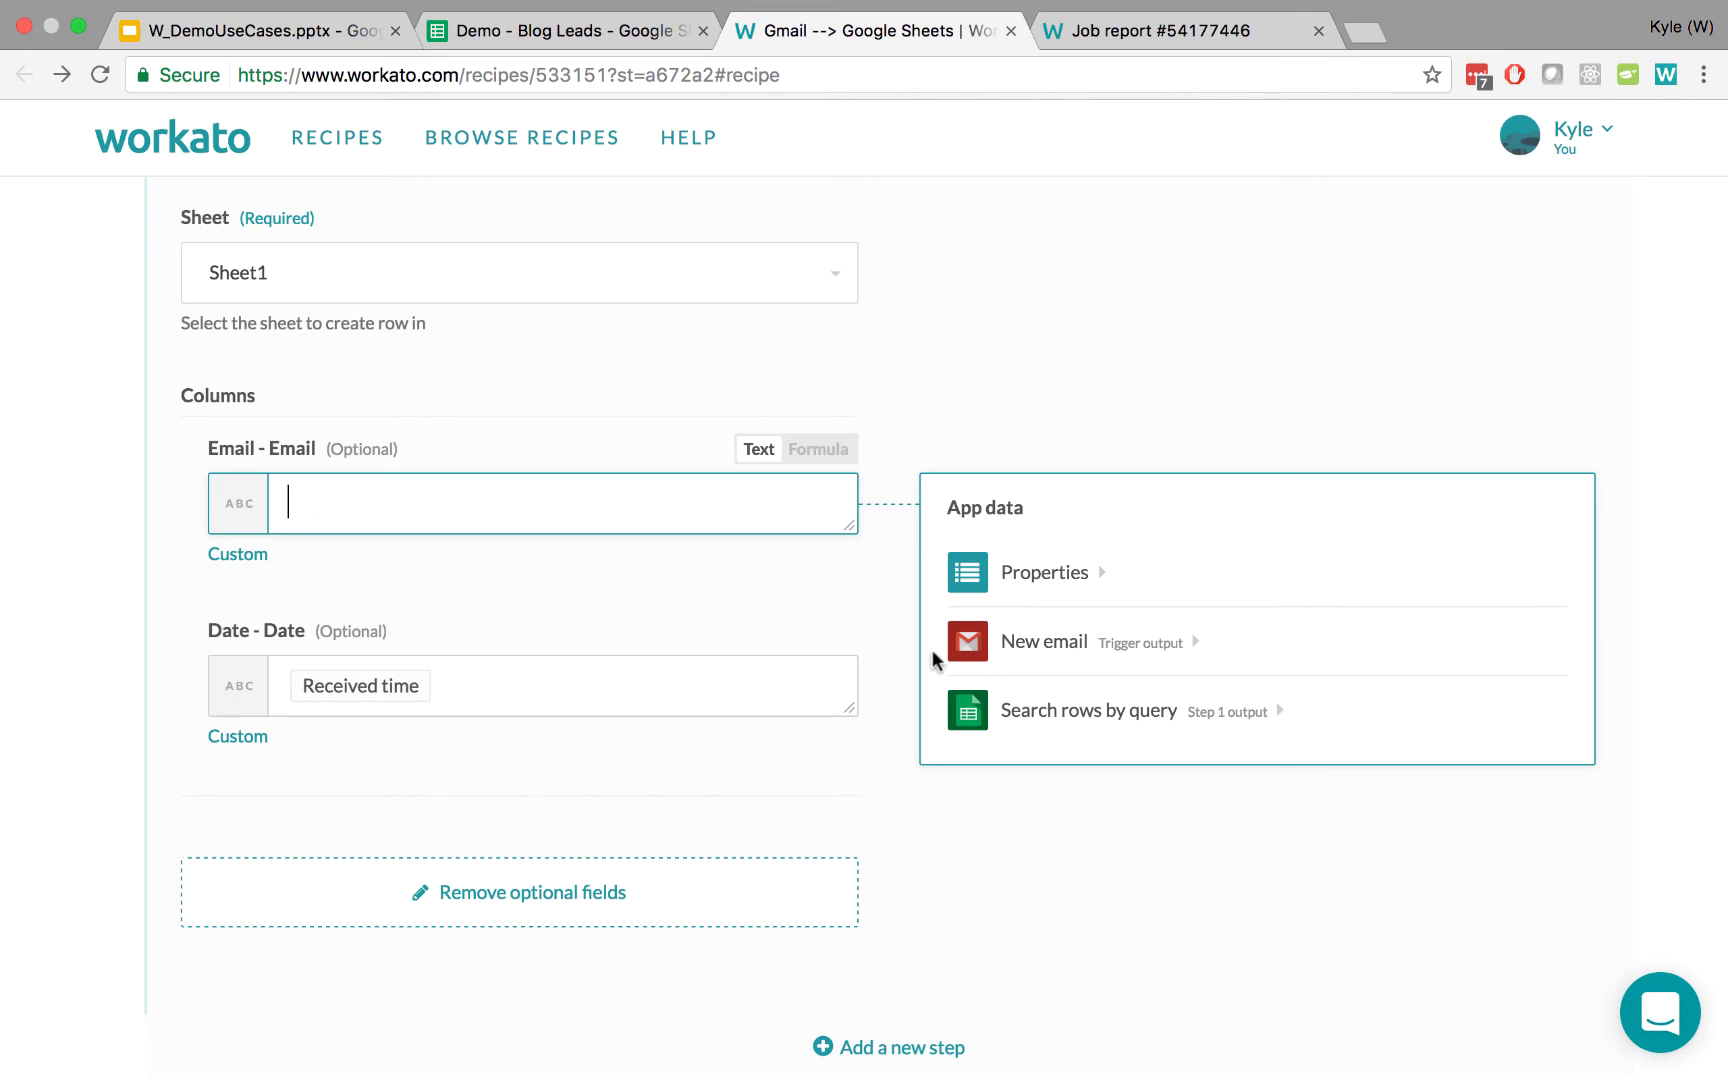
{"action": "left_click", "coordinate": [1060, 652]}
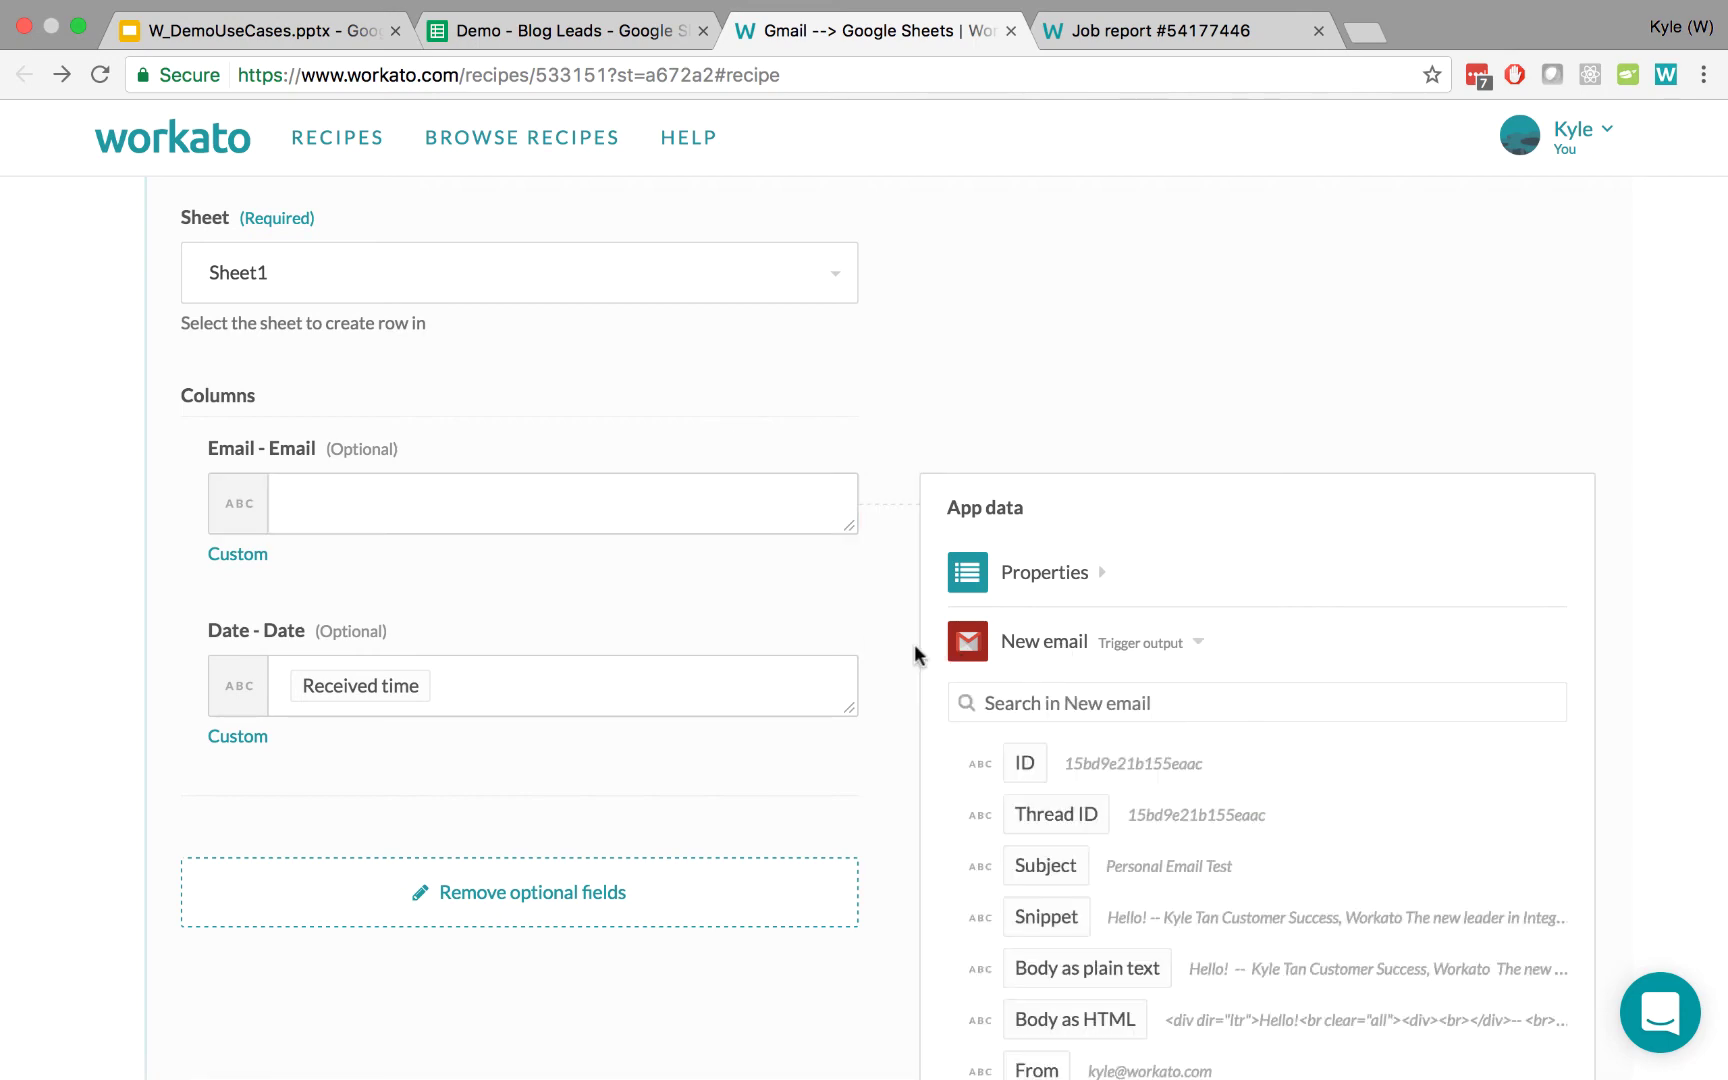
{"action": "scroll", "coordinate": [914, 656], "scroll_direction": "down", "scroll_amount": 3}
{"action": "scroll", "coordinate": [914, 656], "scroll_direction": "down", "scroll_amount": 2}
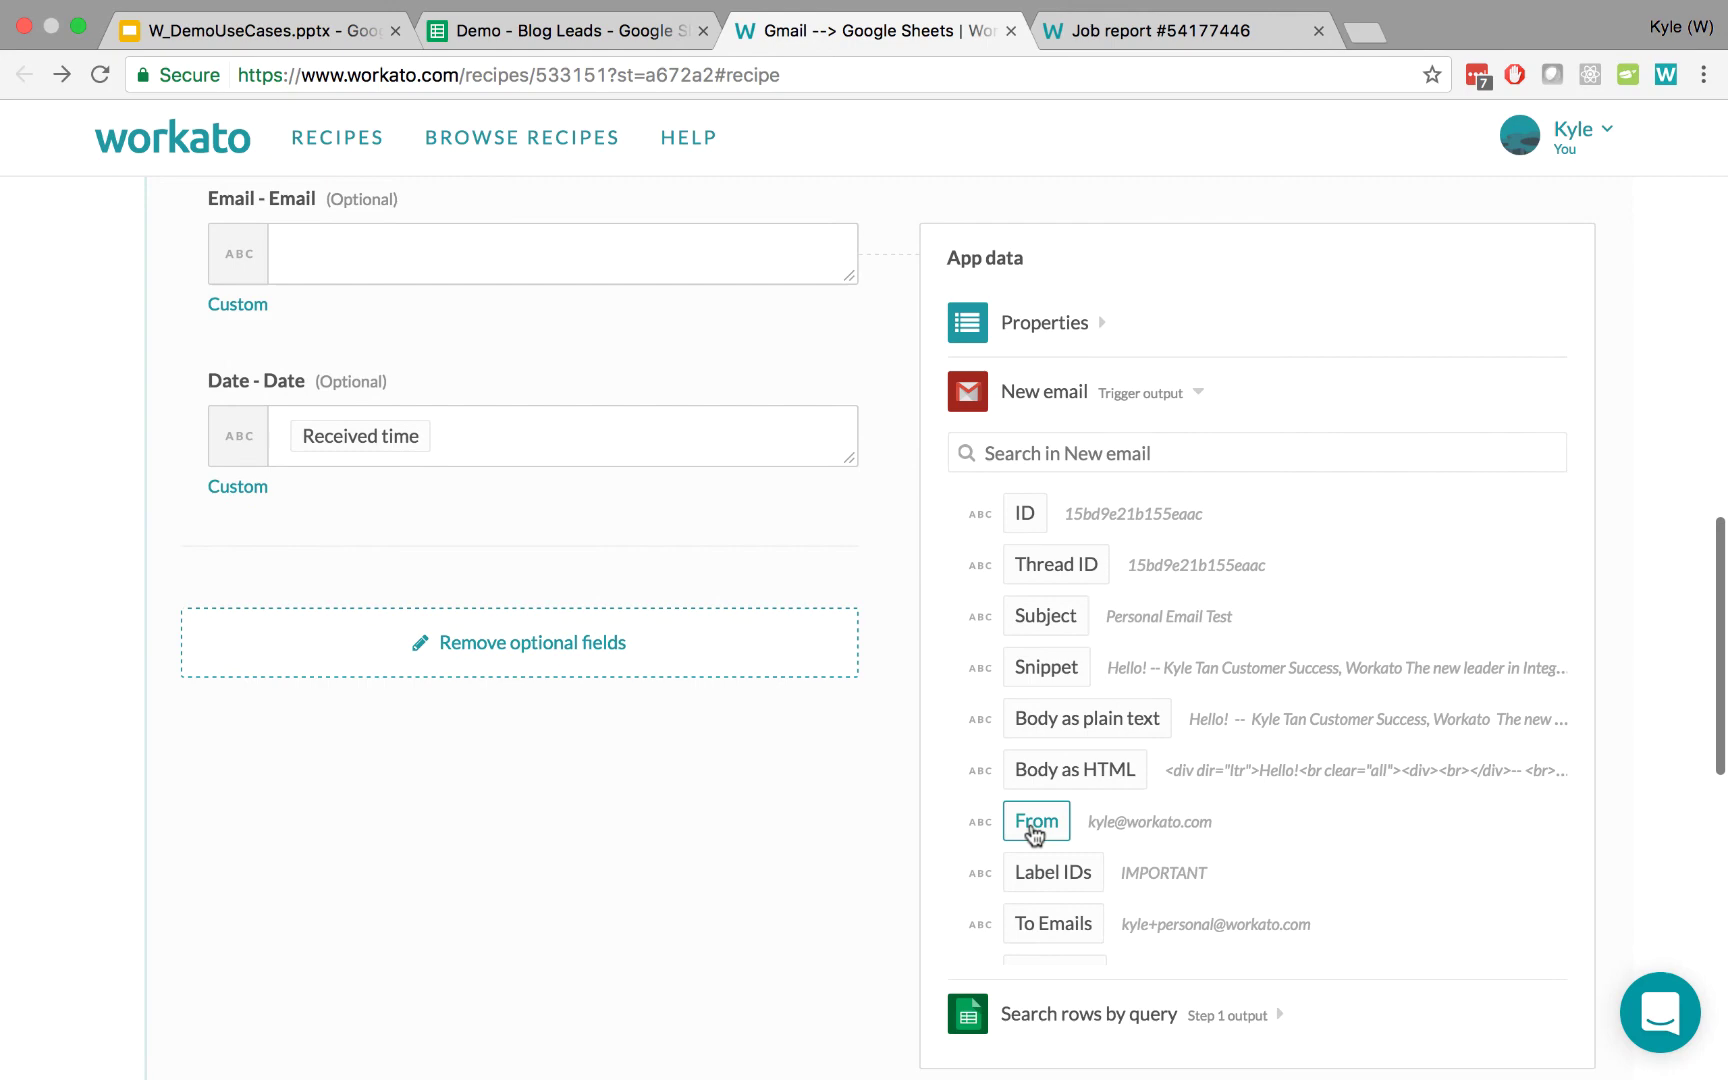
{"action": "left_click_drag", "start_coordinate": [1036, 822], "coordinate": [540, 256]}
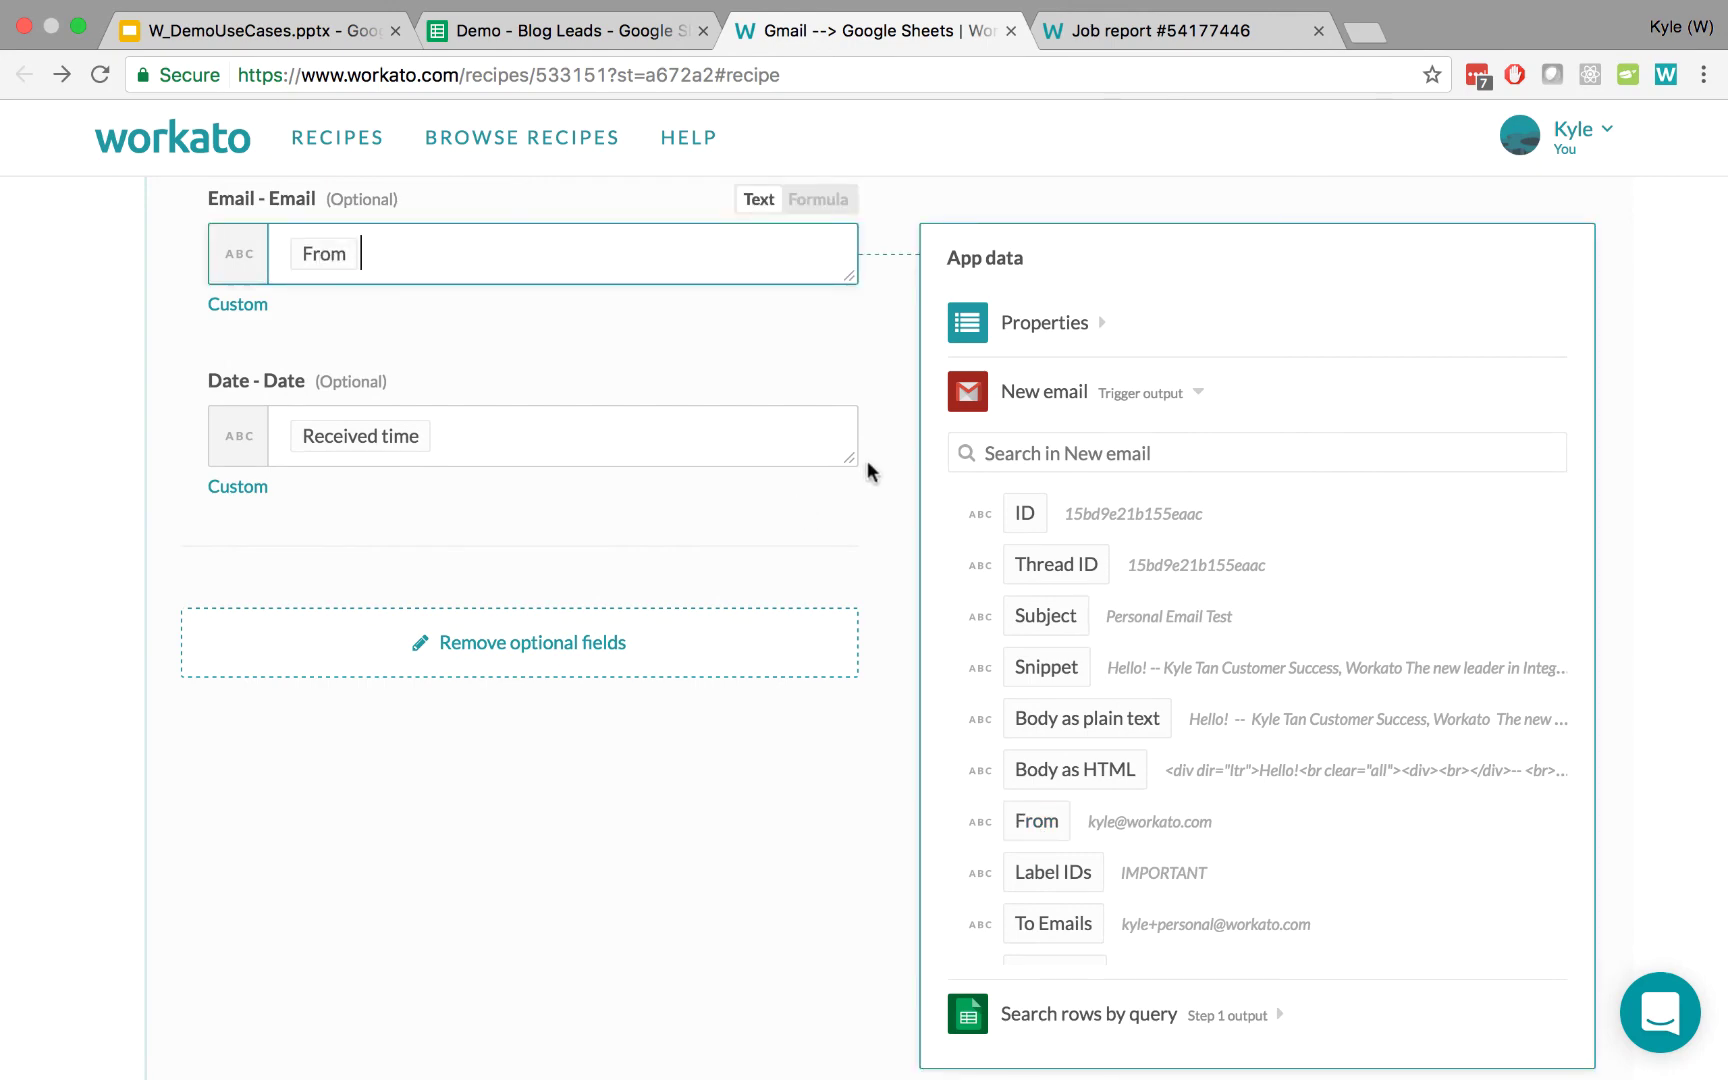
Step: Collapse the add-row step, open the recipe's Jobs list, and close the job report tab
{"action": "scroll", "coordinate": [867, 460], "scroll_direction": "up", "scroll_amount": 8}
{"action": "scroll", "coordinate": [867, 473], "scroll_direction": "up", "scroll_amount": 5}
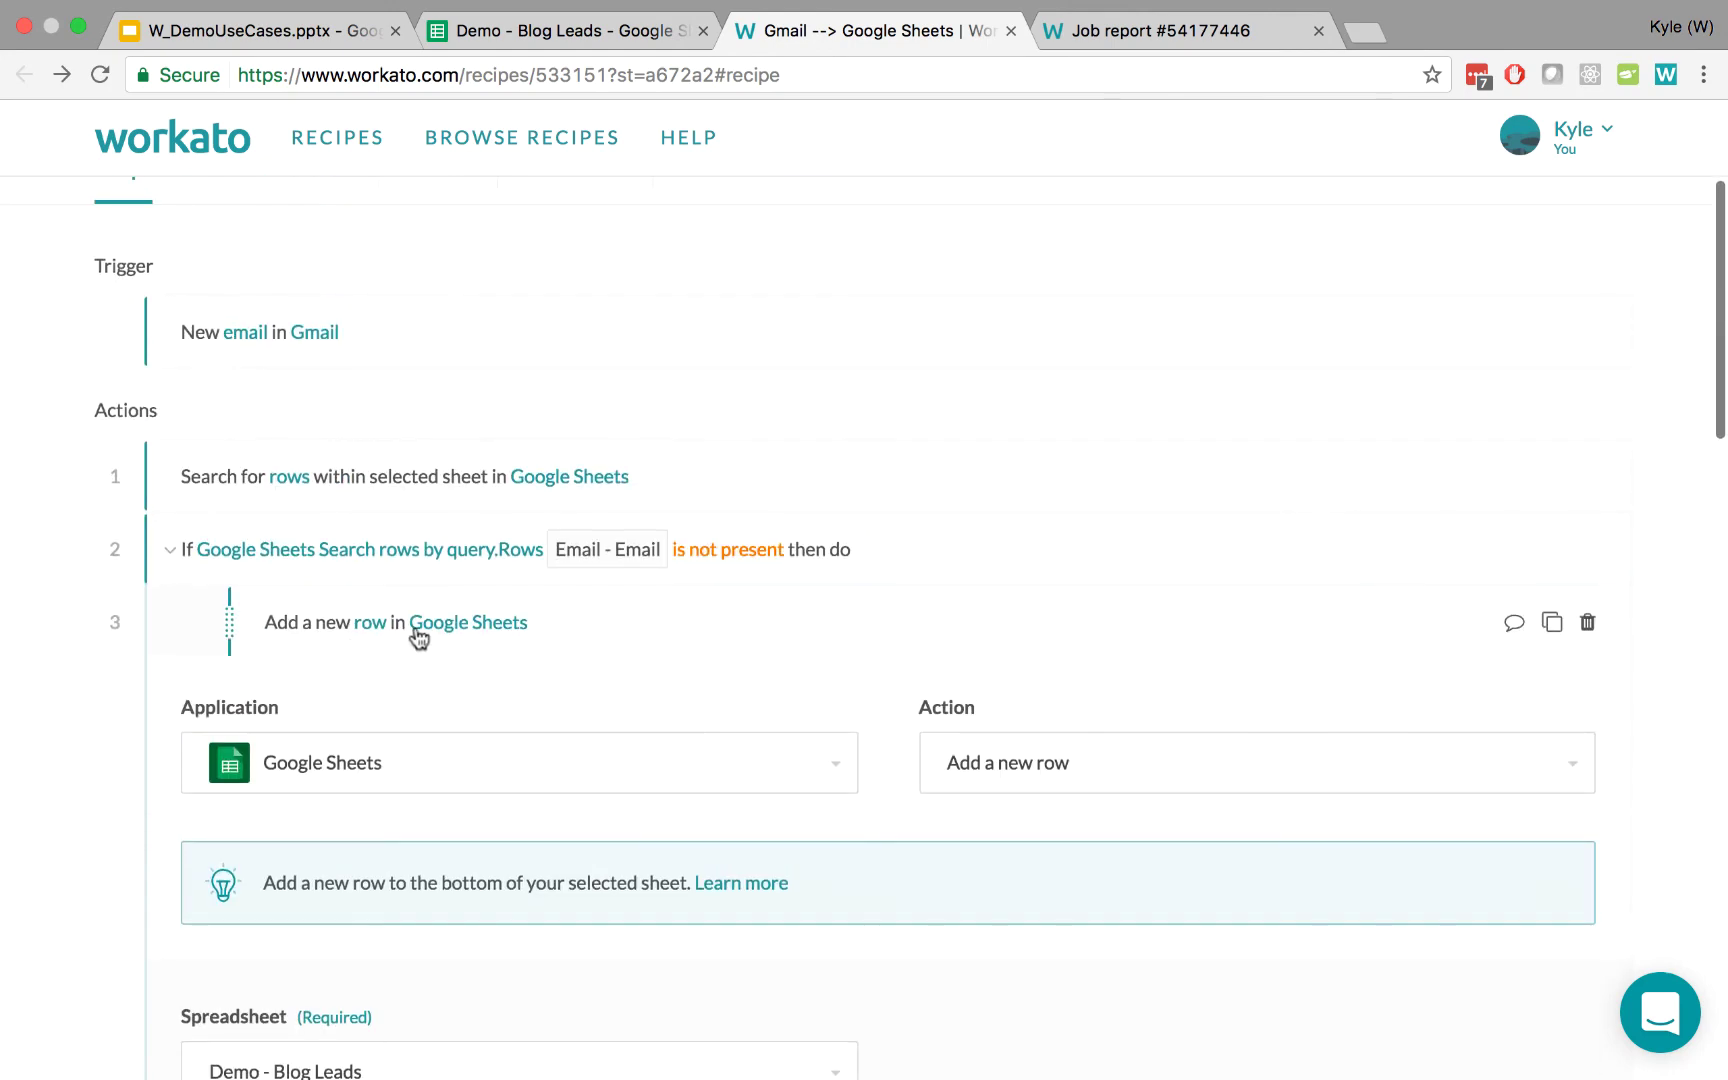
{"action": "left_click", "coordinate": [493, 628]}
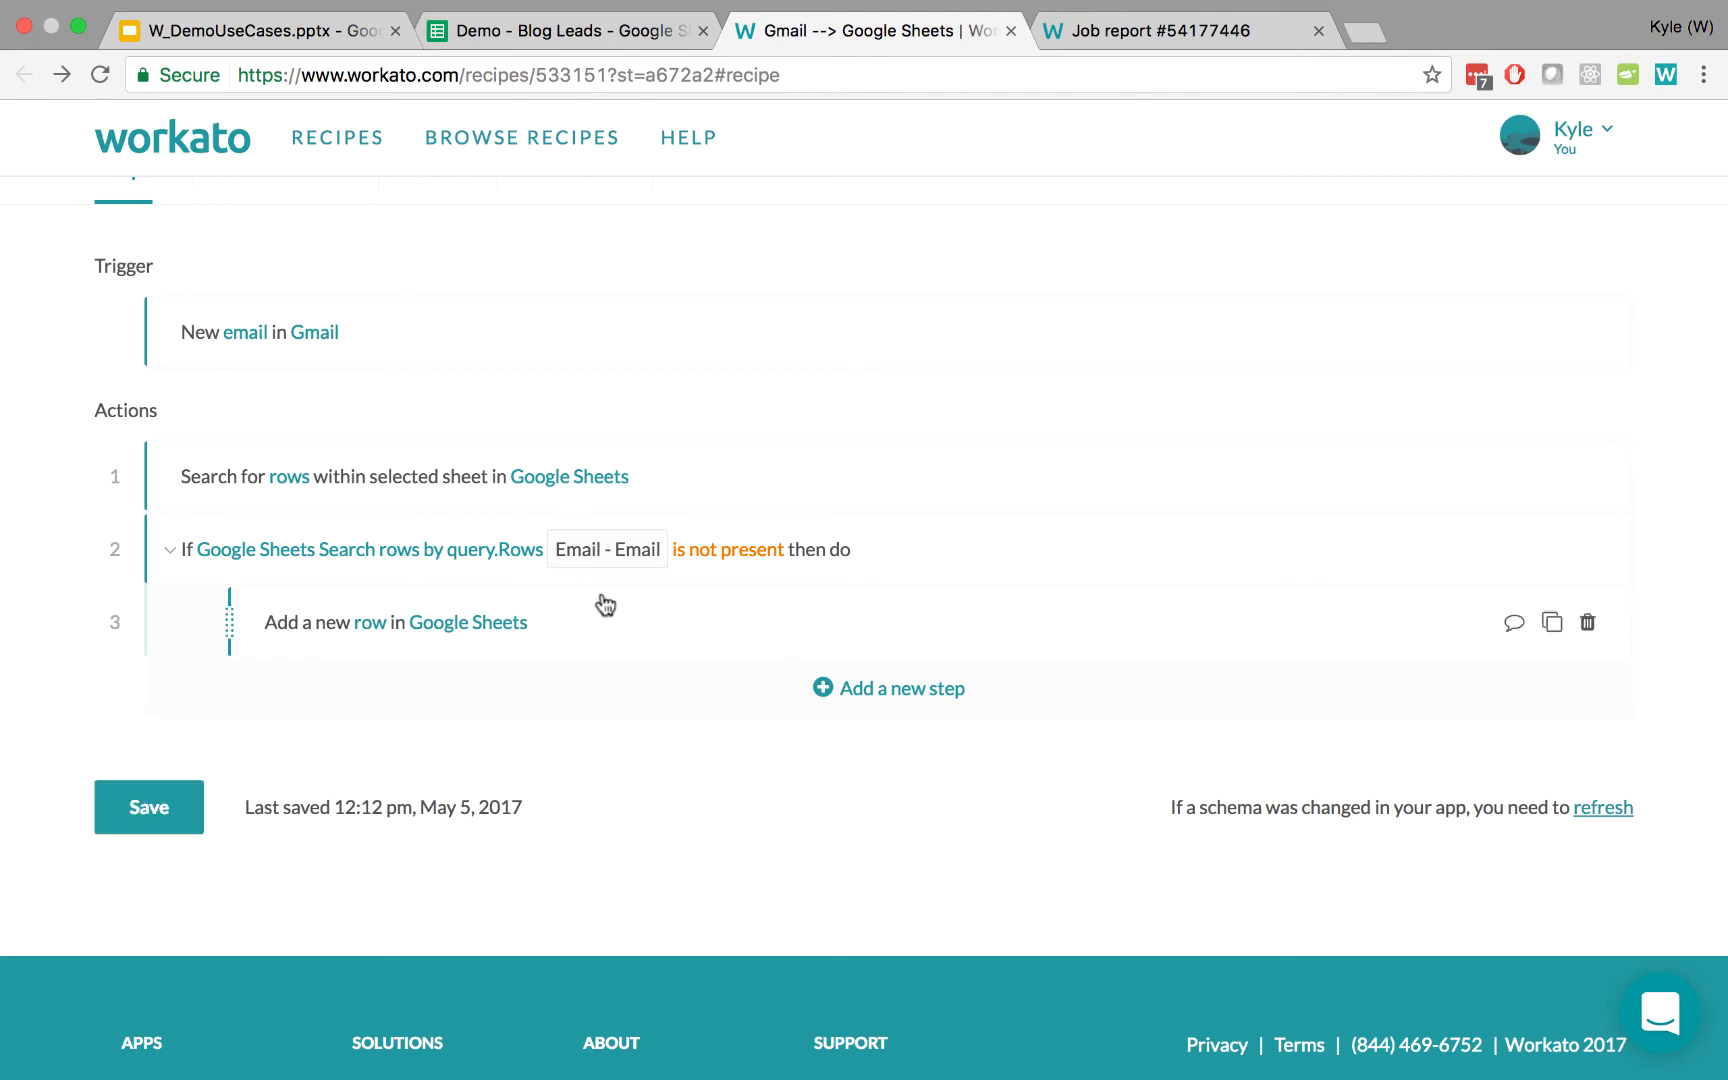
{"action": "scroll", "coordinate": [605, 605], "scroll_direction": "up", "scroll_amount": 4}
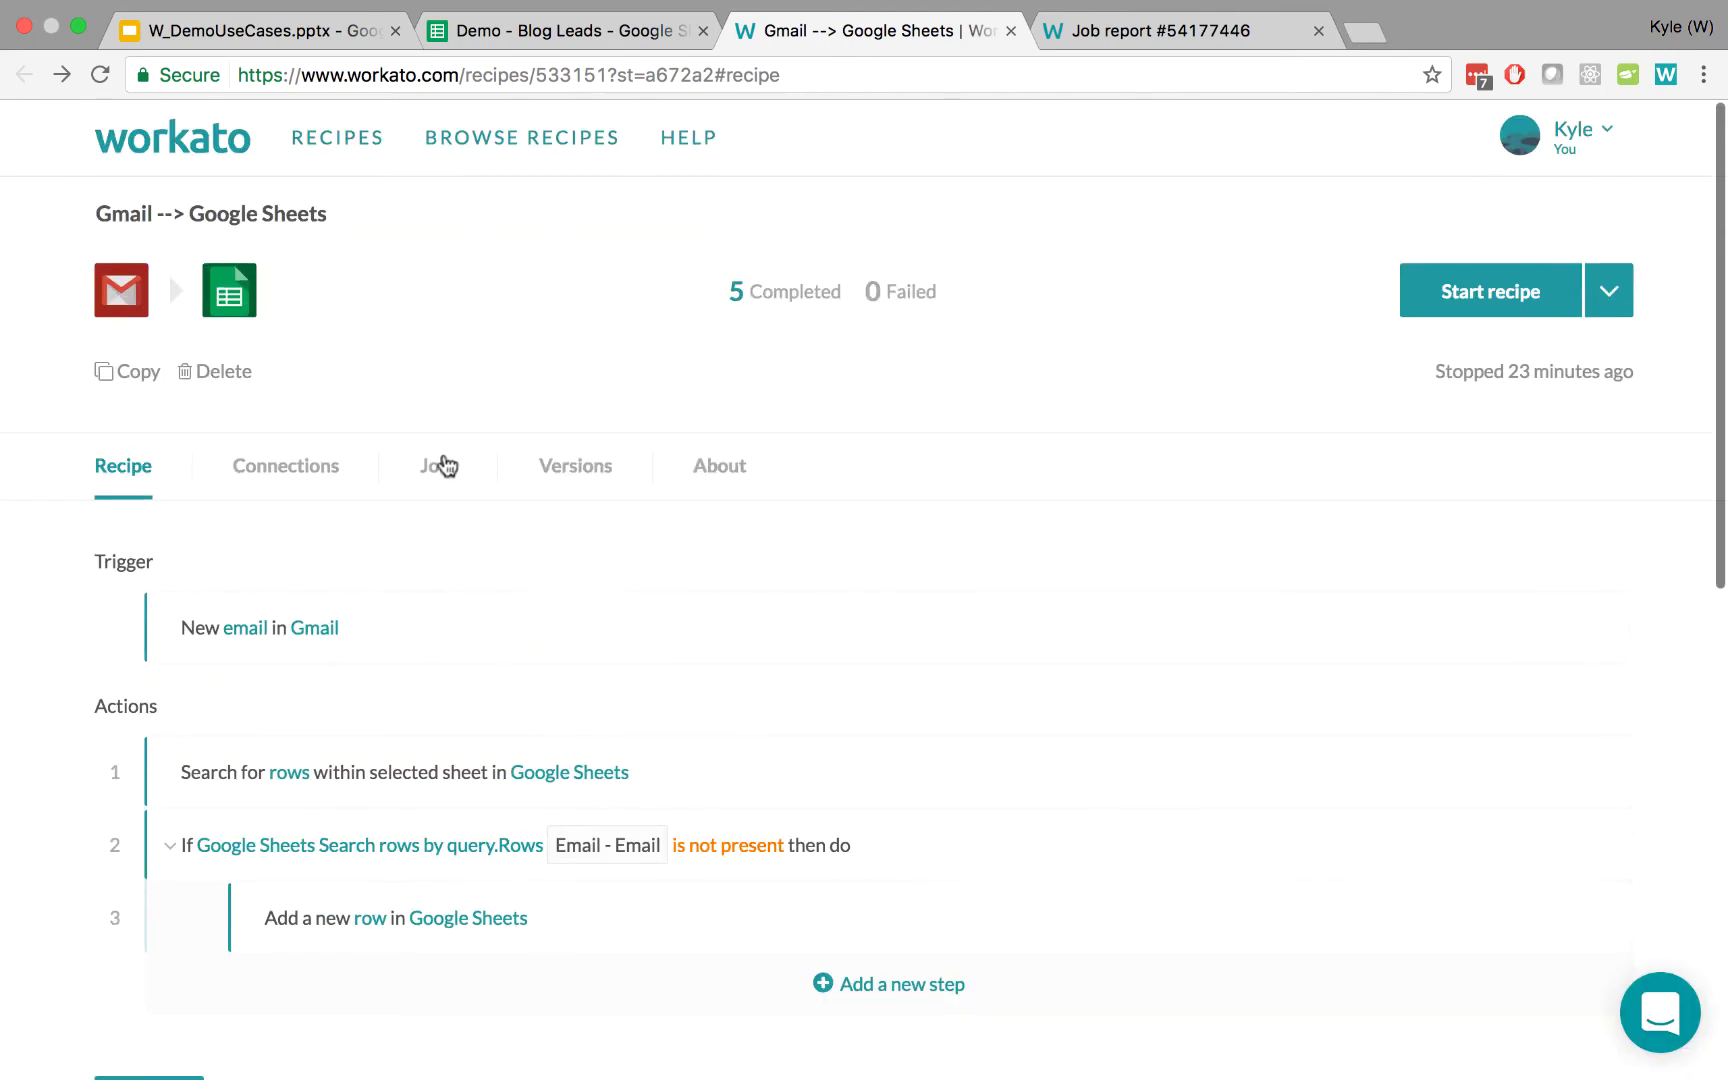
{"action": "left_click", "coordinate": [443, 465]}
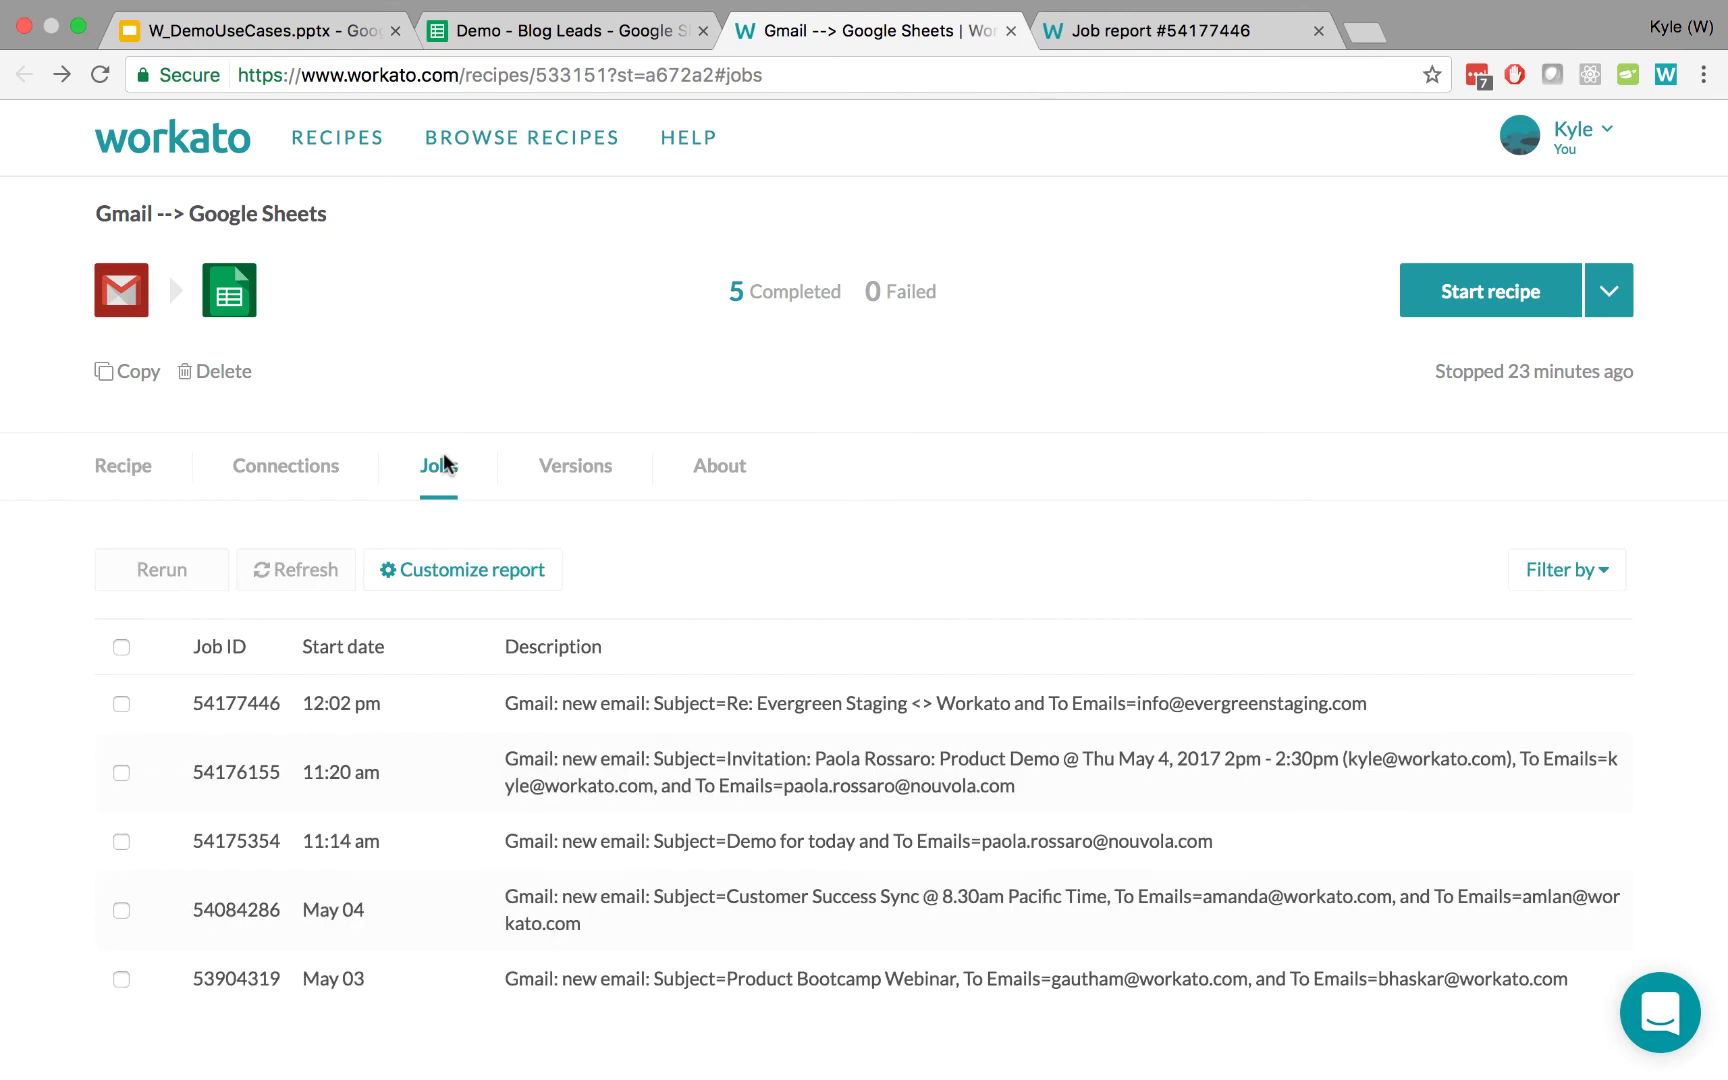
{"action": "left_click", "coordinate": [1320, 35]}
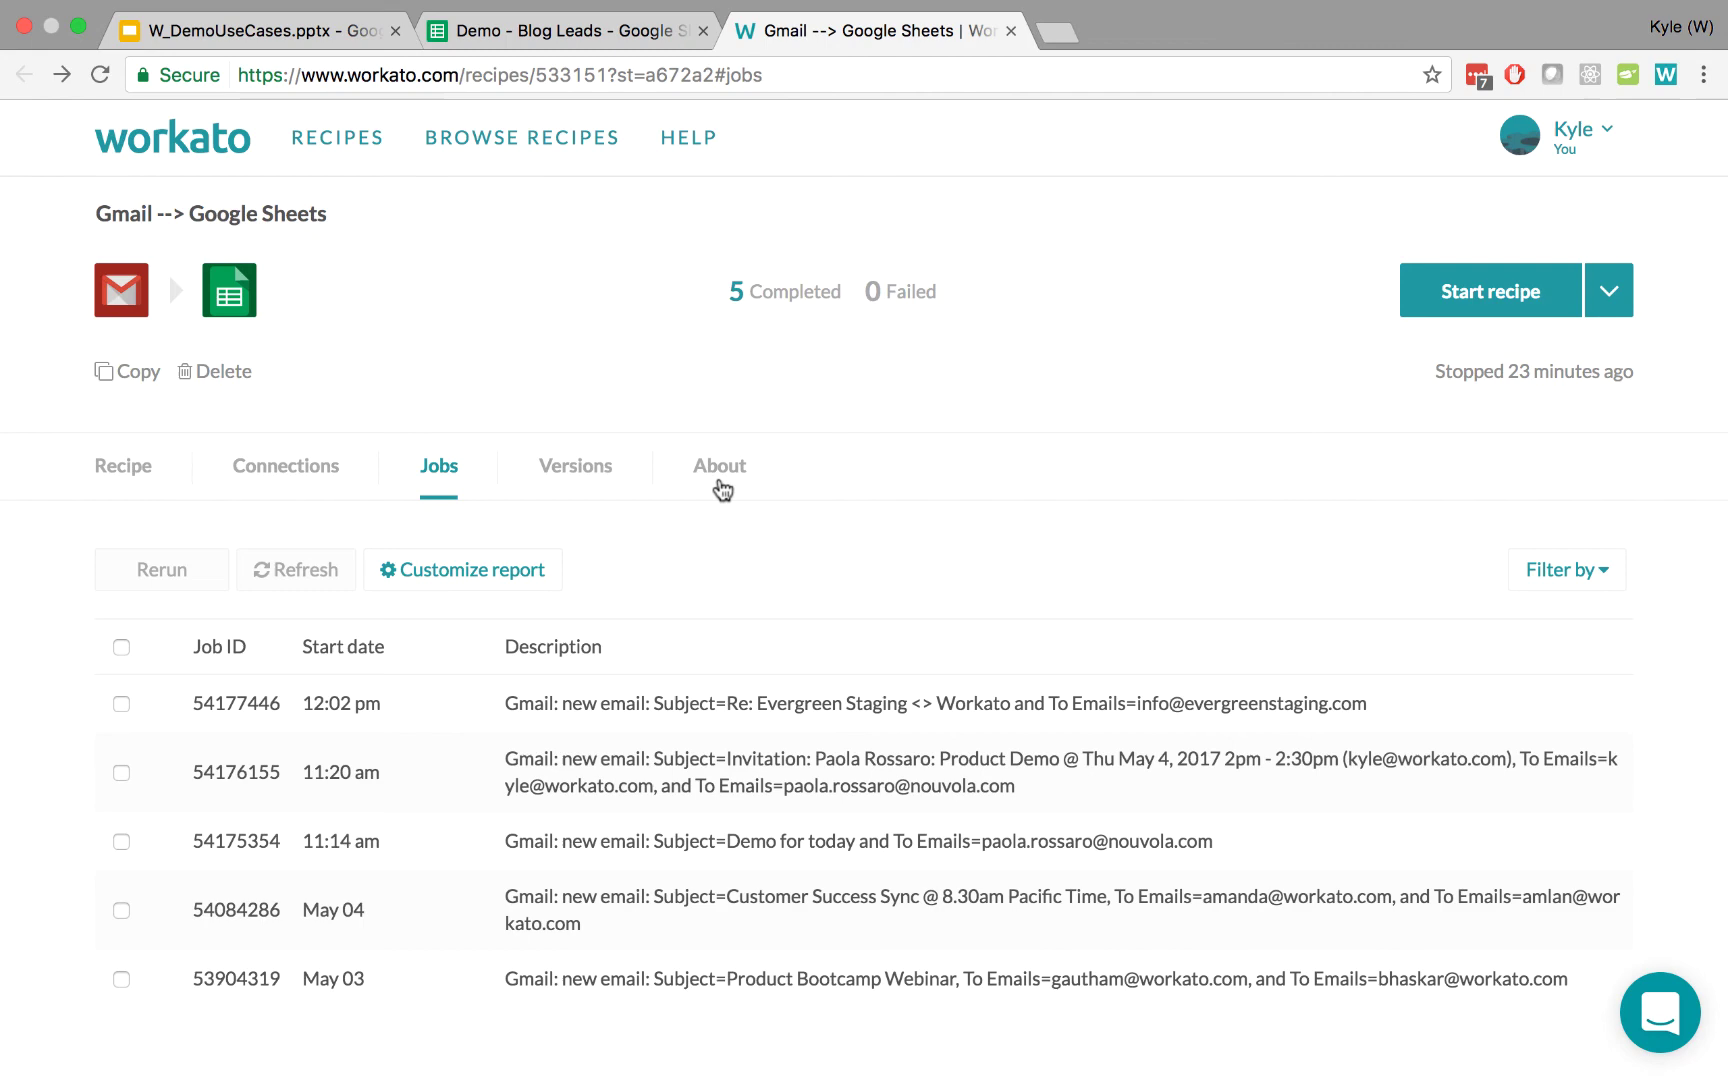
Step: Delete the blank-email row 4 from the Demo - Blog Leads sheet
{"action": "left_click", "coordinate": [580, 33]}
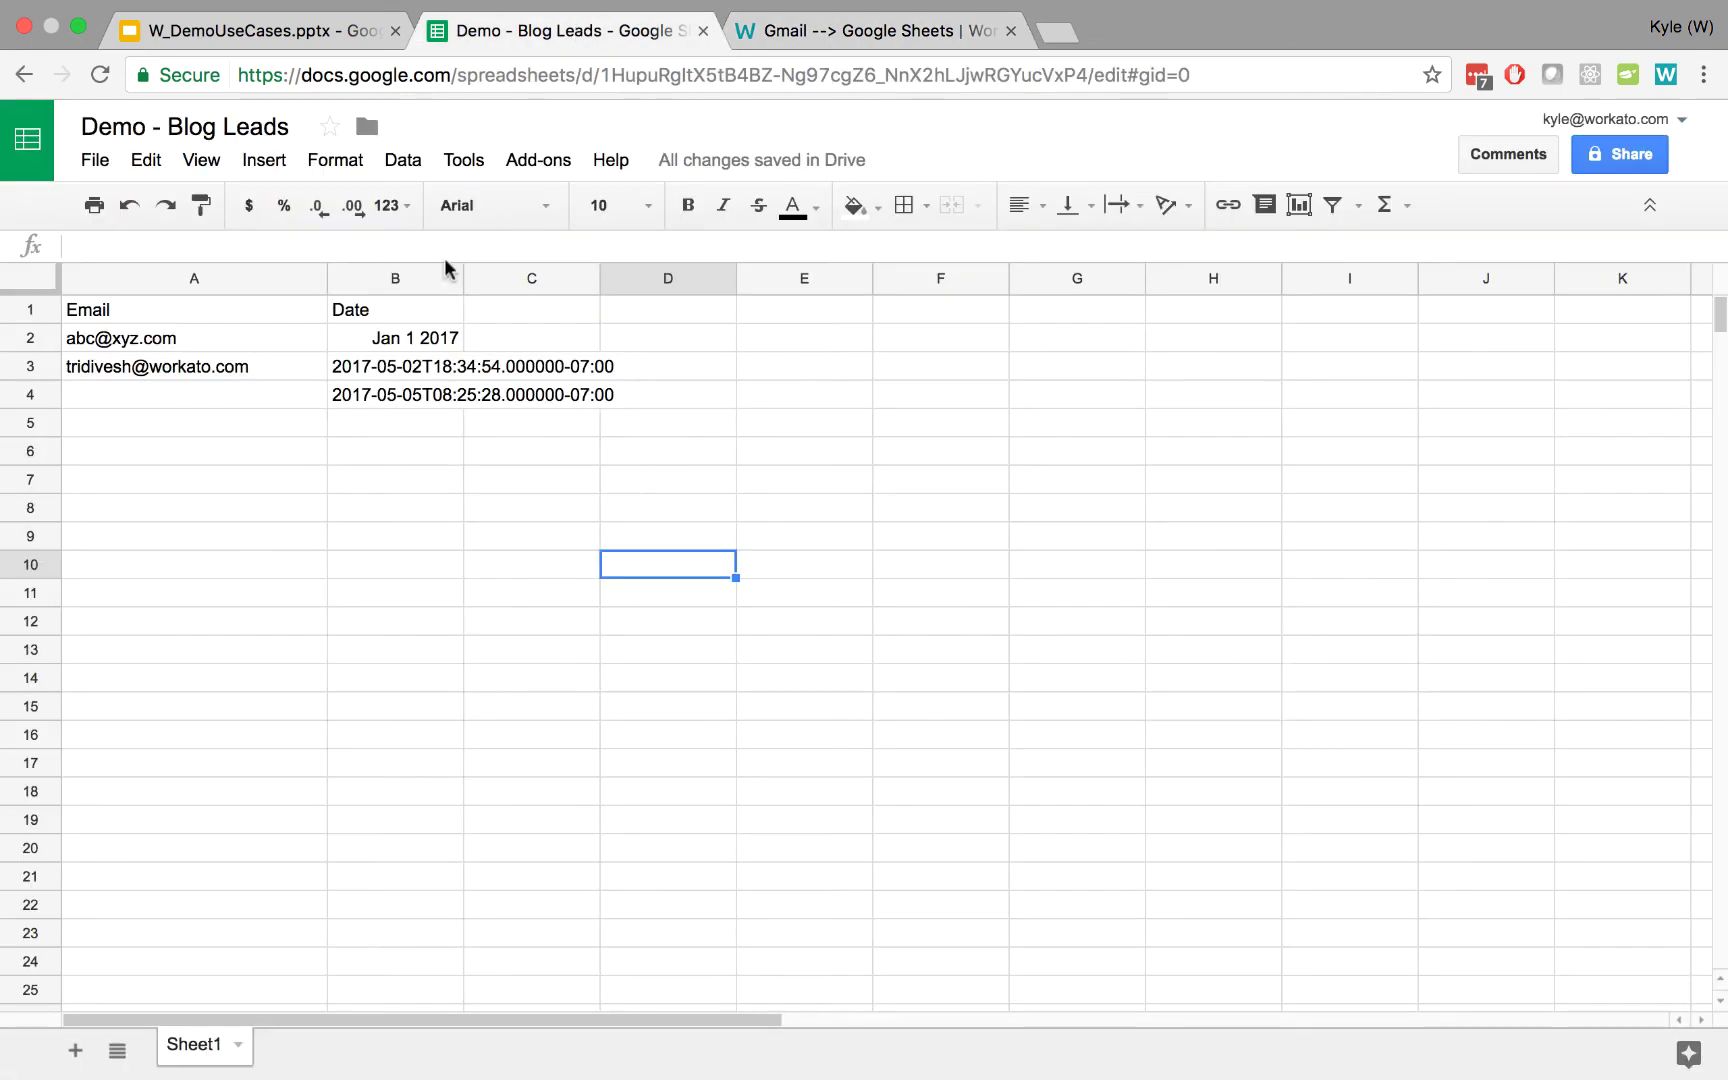
{"action": "right_click", "coordinate": [28, 396]}
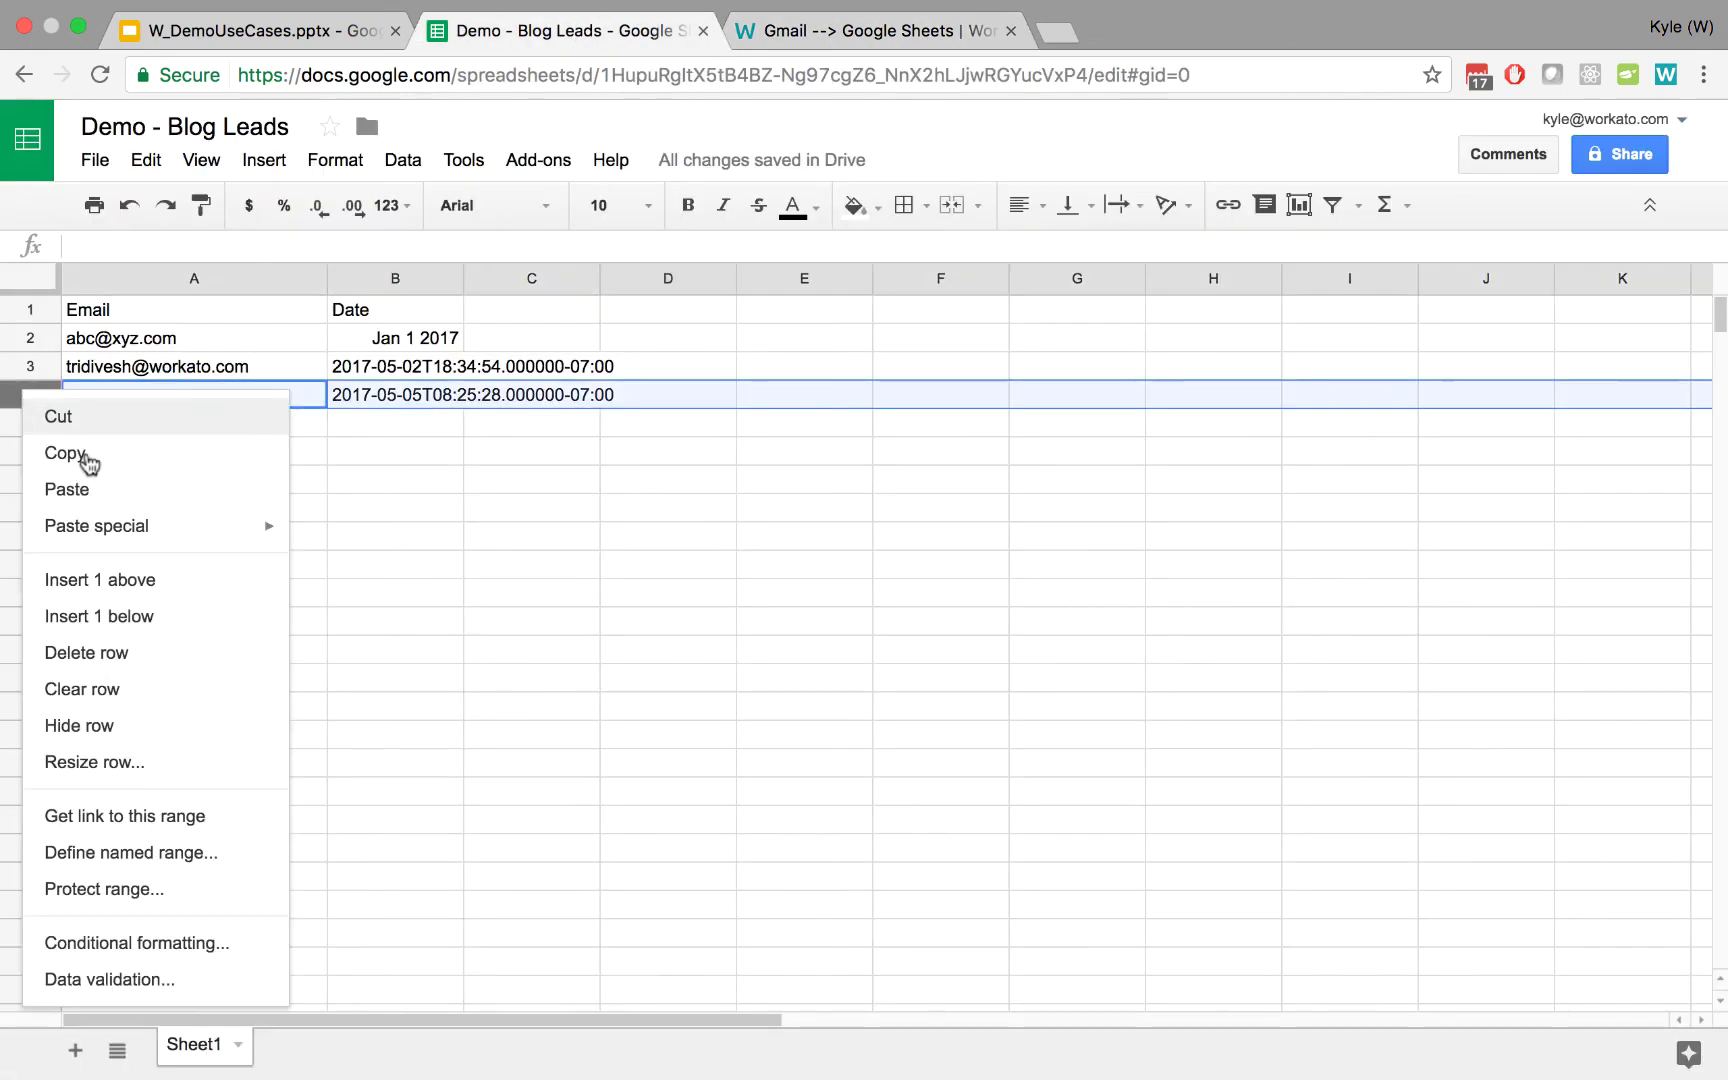
{"action": "left_click", "coordinate": [112, 652]}
{"action": "left_click", "coordinate": [470, 541]}
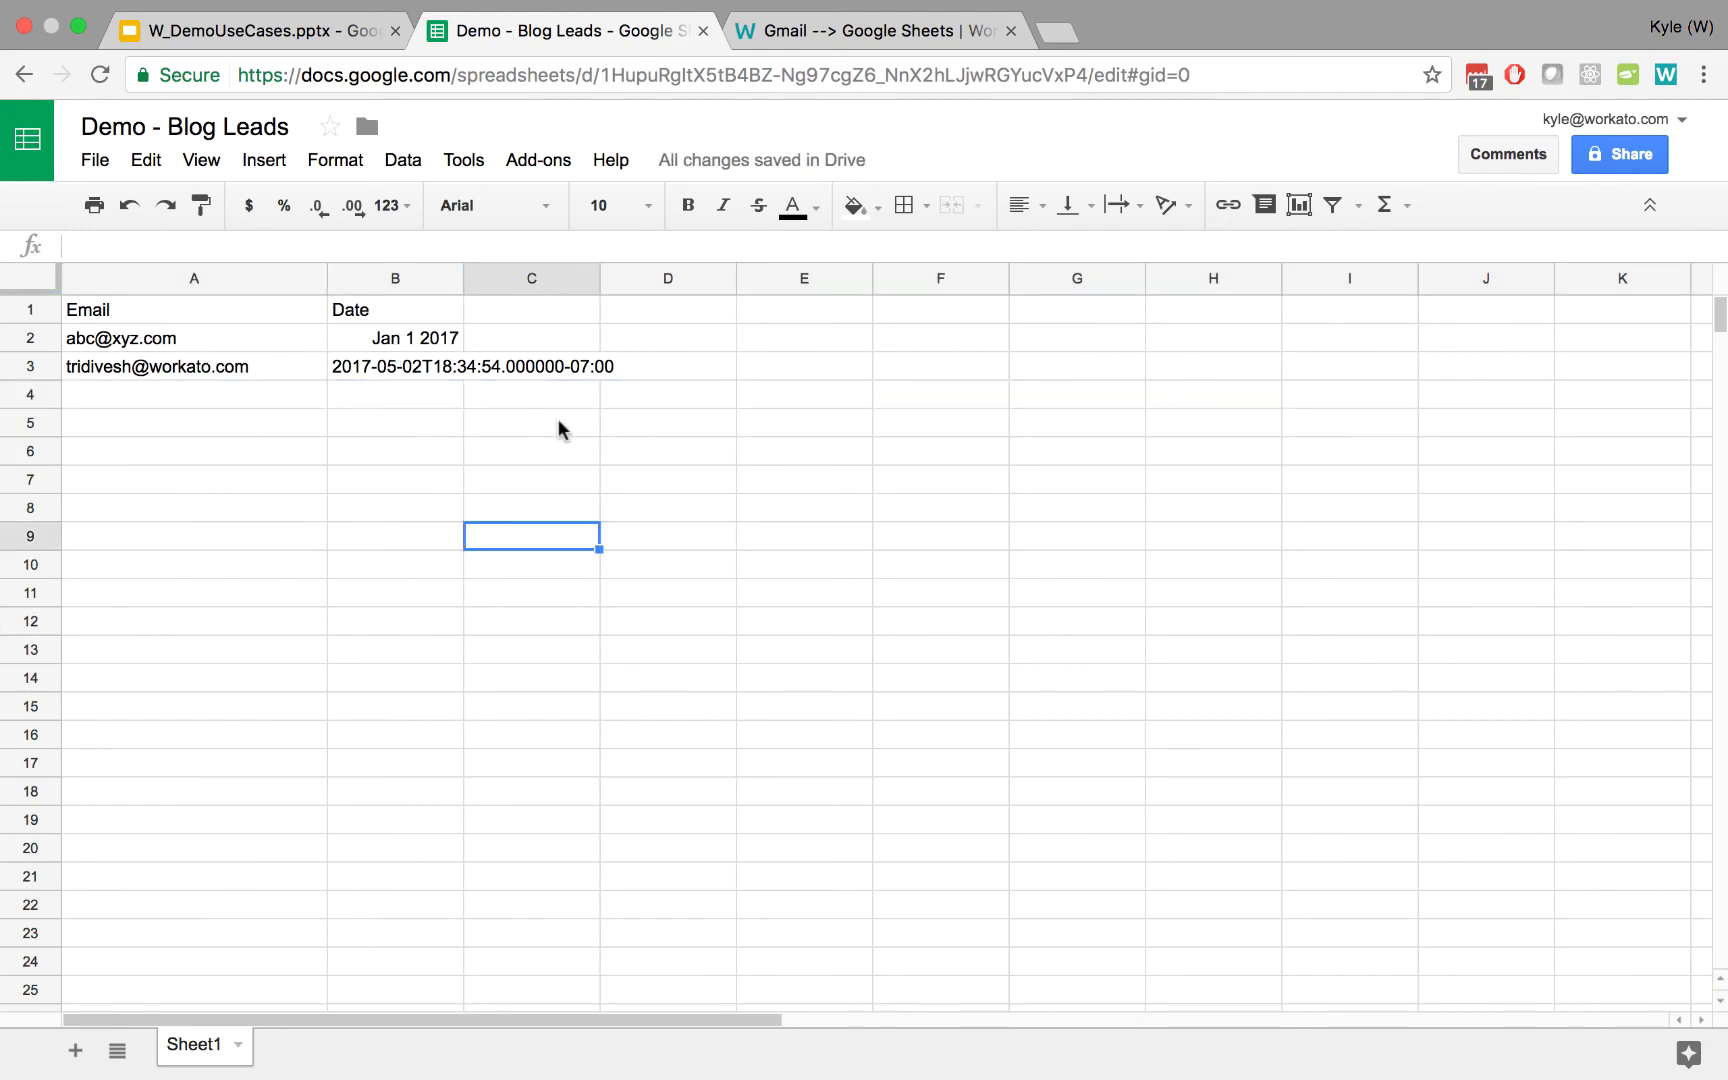
Step: Rerun the Evergreen Staging email job from the Jobs list, then check the Demo - Blog Leads sheet
{"action": "left_click", "coordinate": [910, 40]}
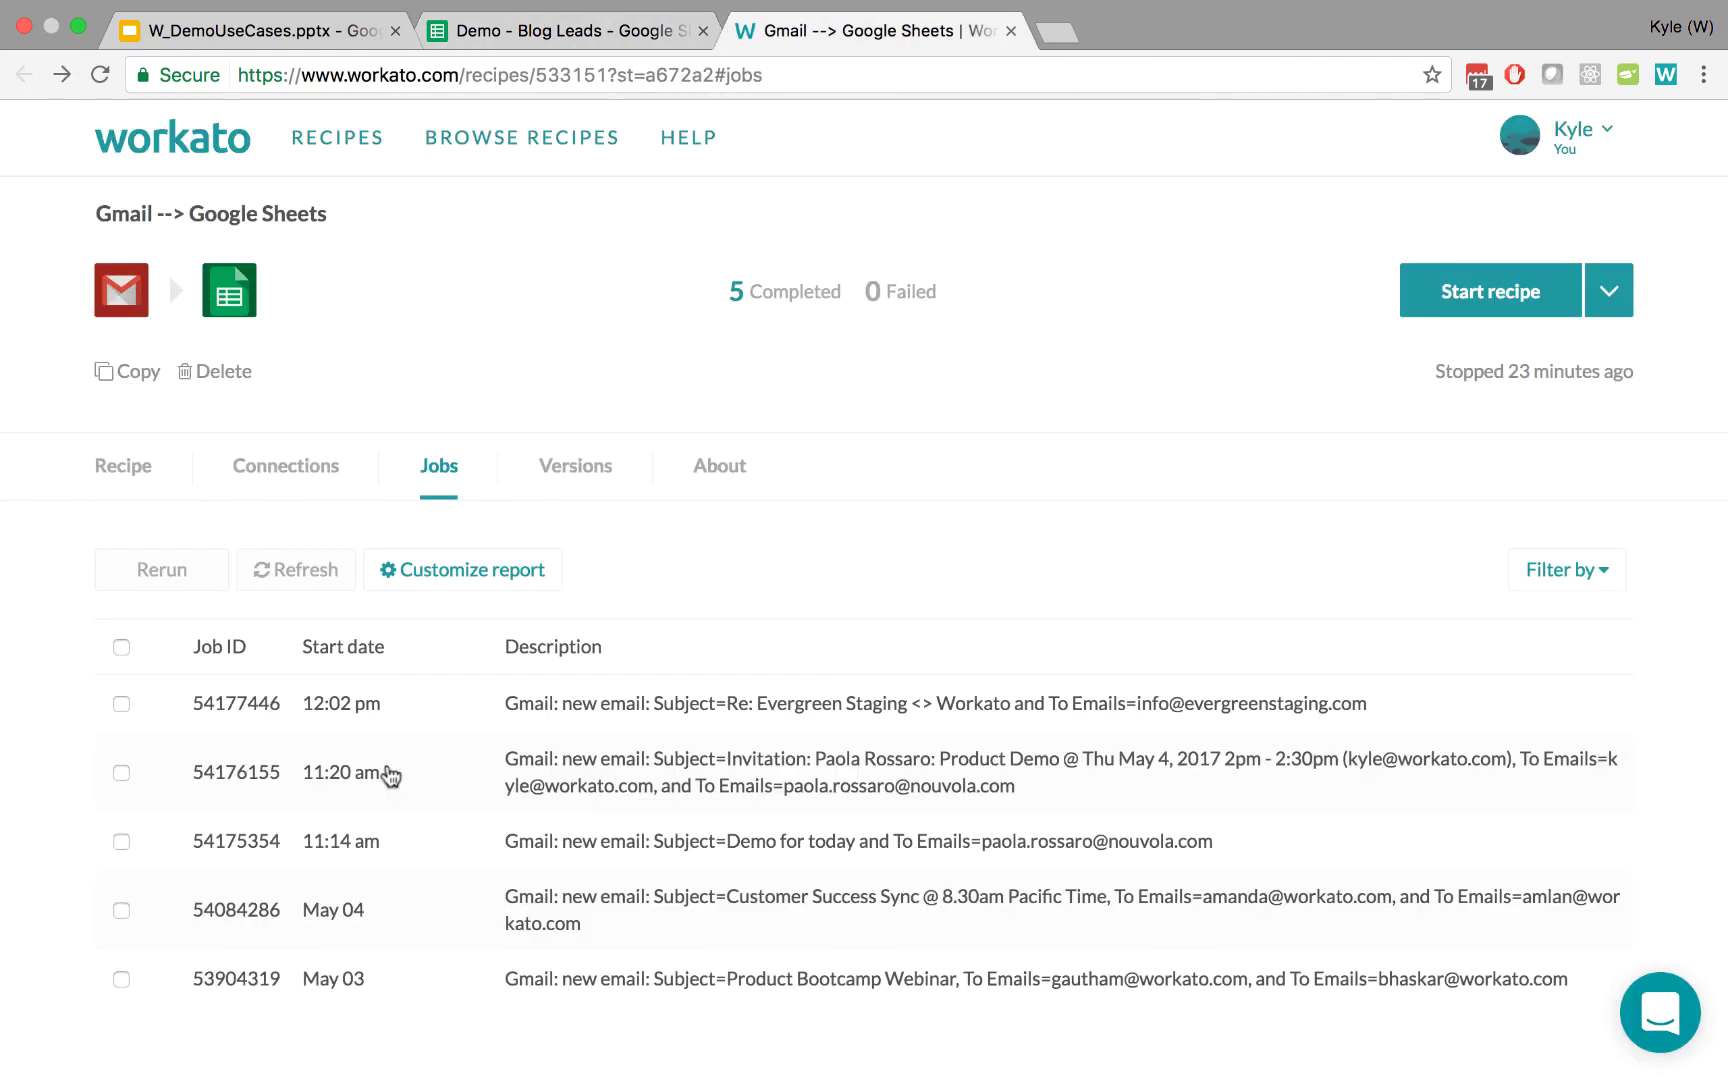
{"action": "left_click", "coordinate": [121, 704]}
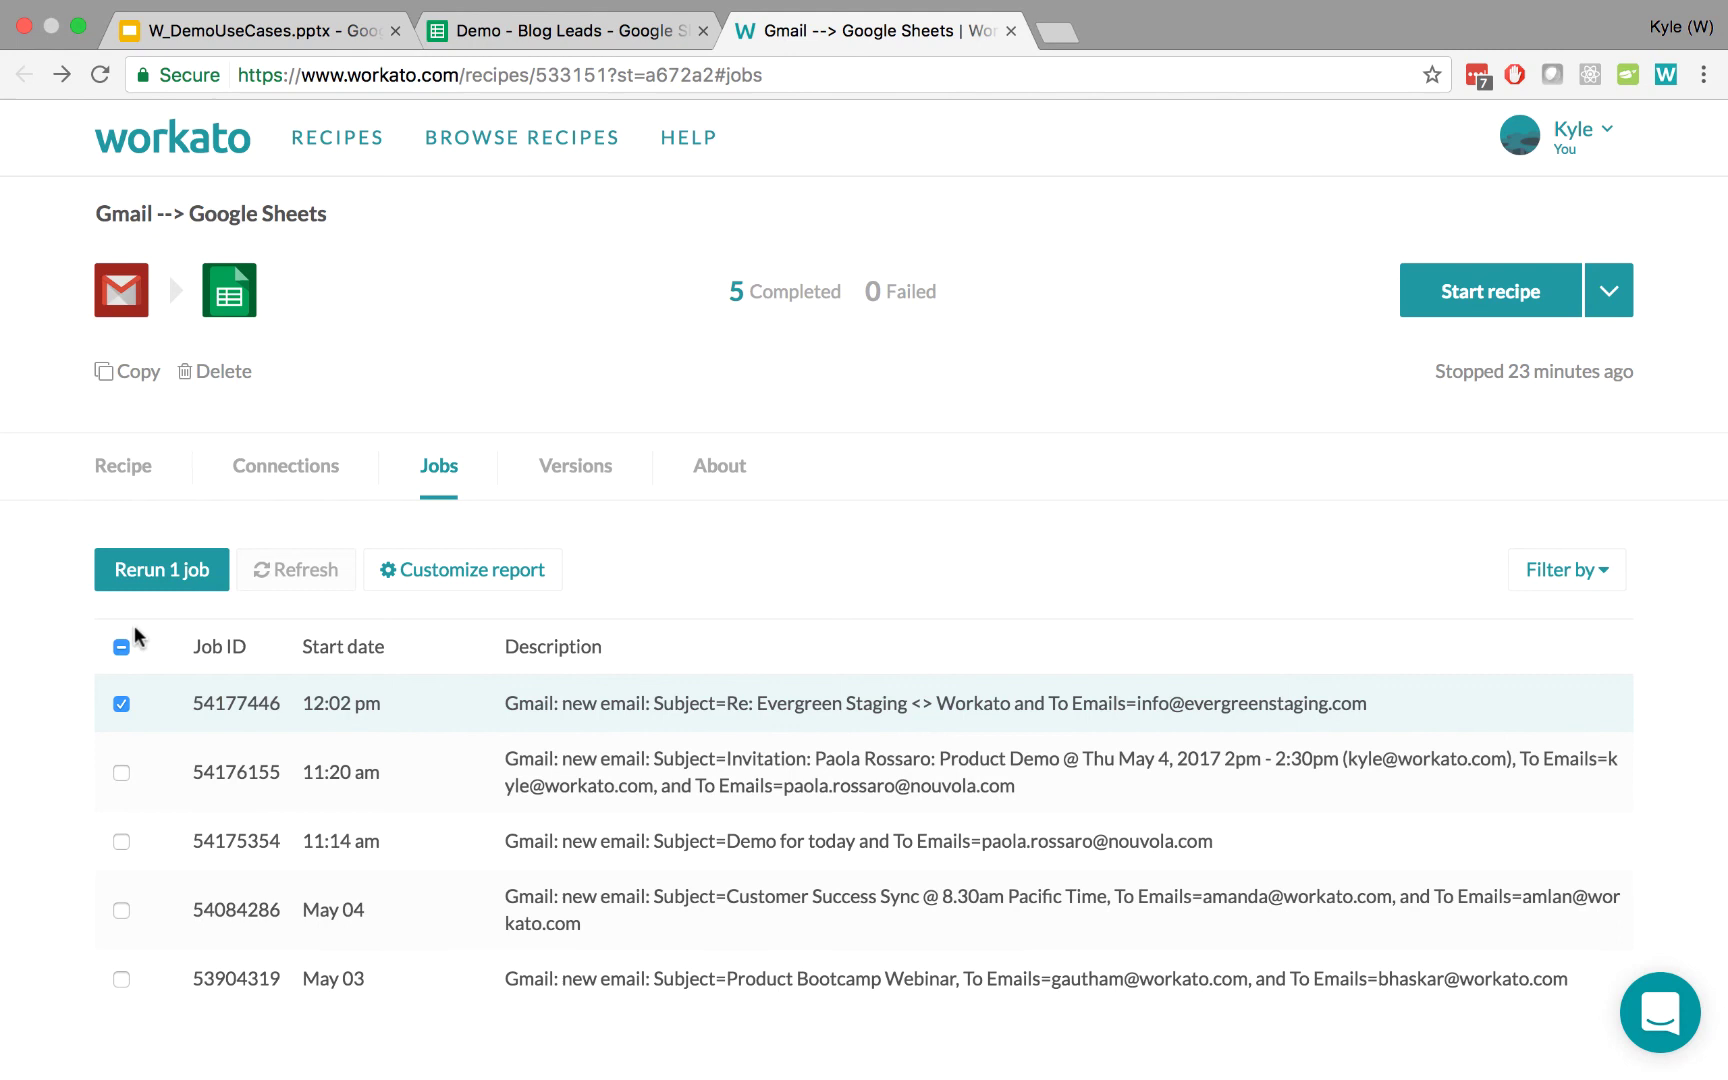
{"action": "left_click", "coordinate": [168, 580]}
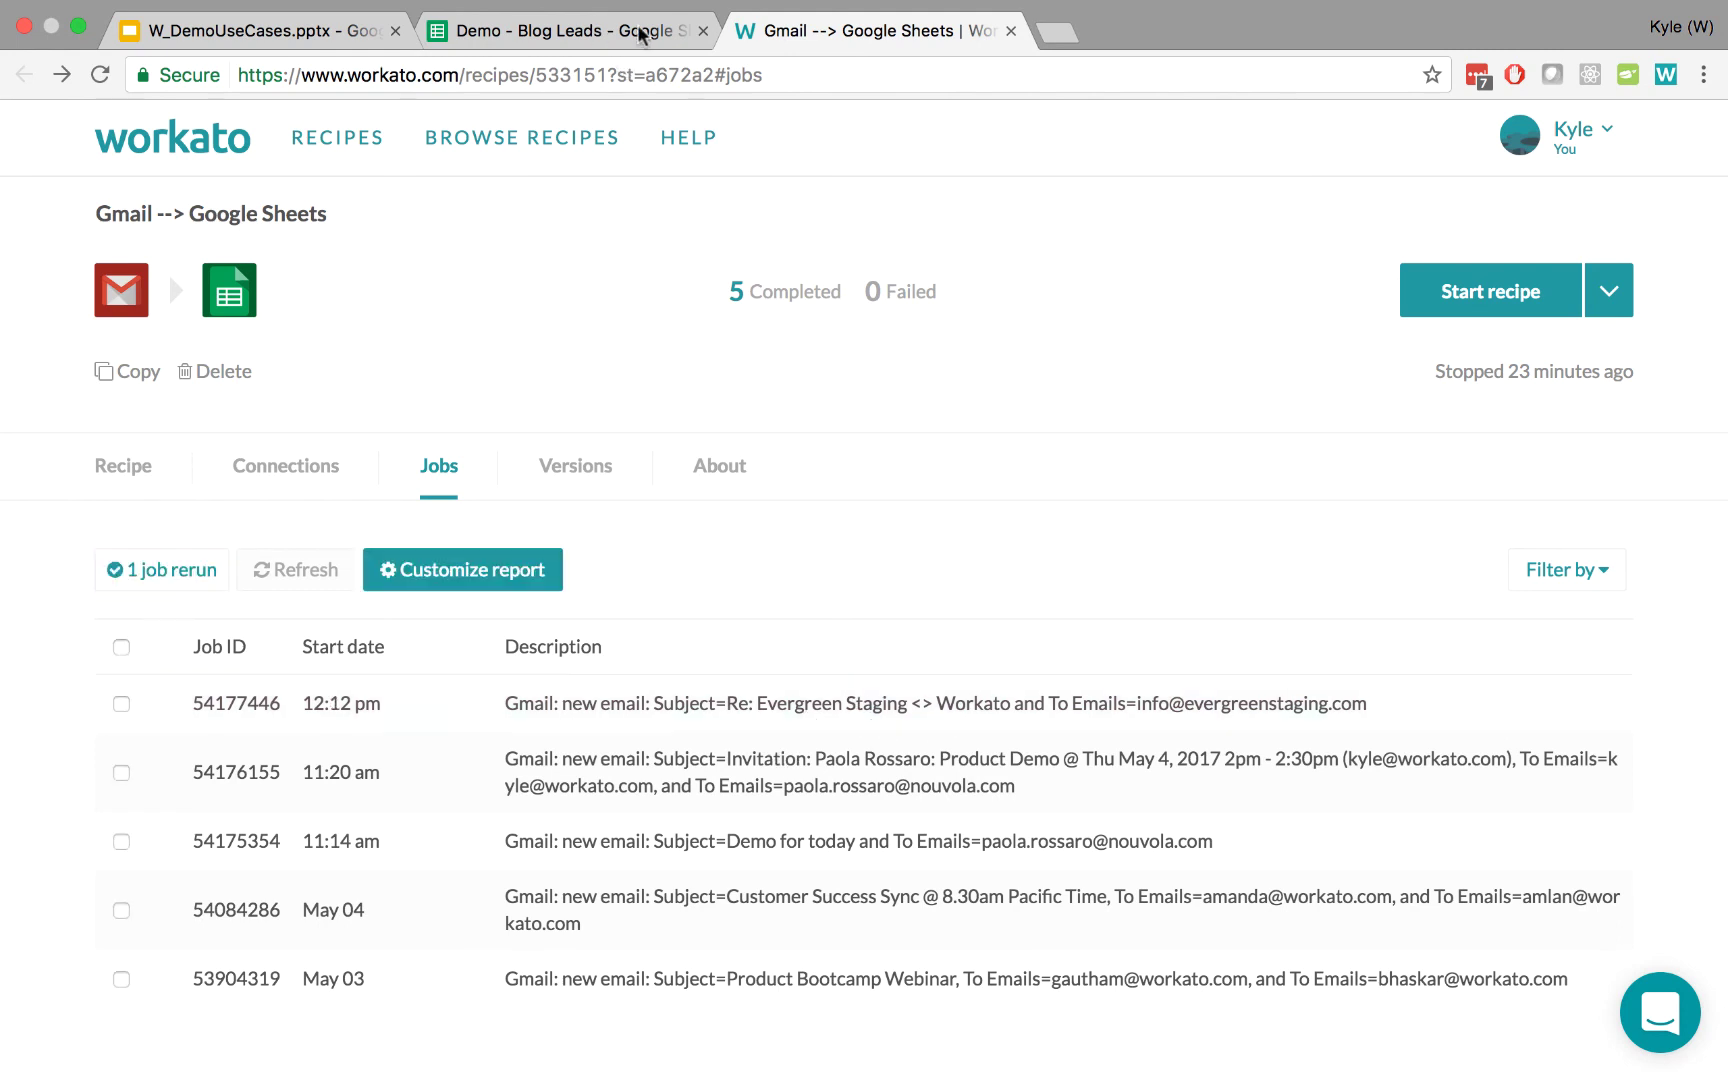
{"action": "left_click", "coordinate": [600, 32]}
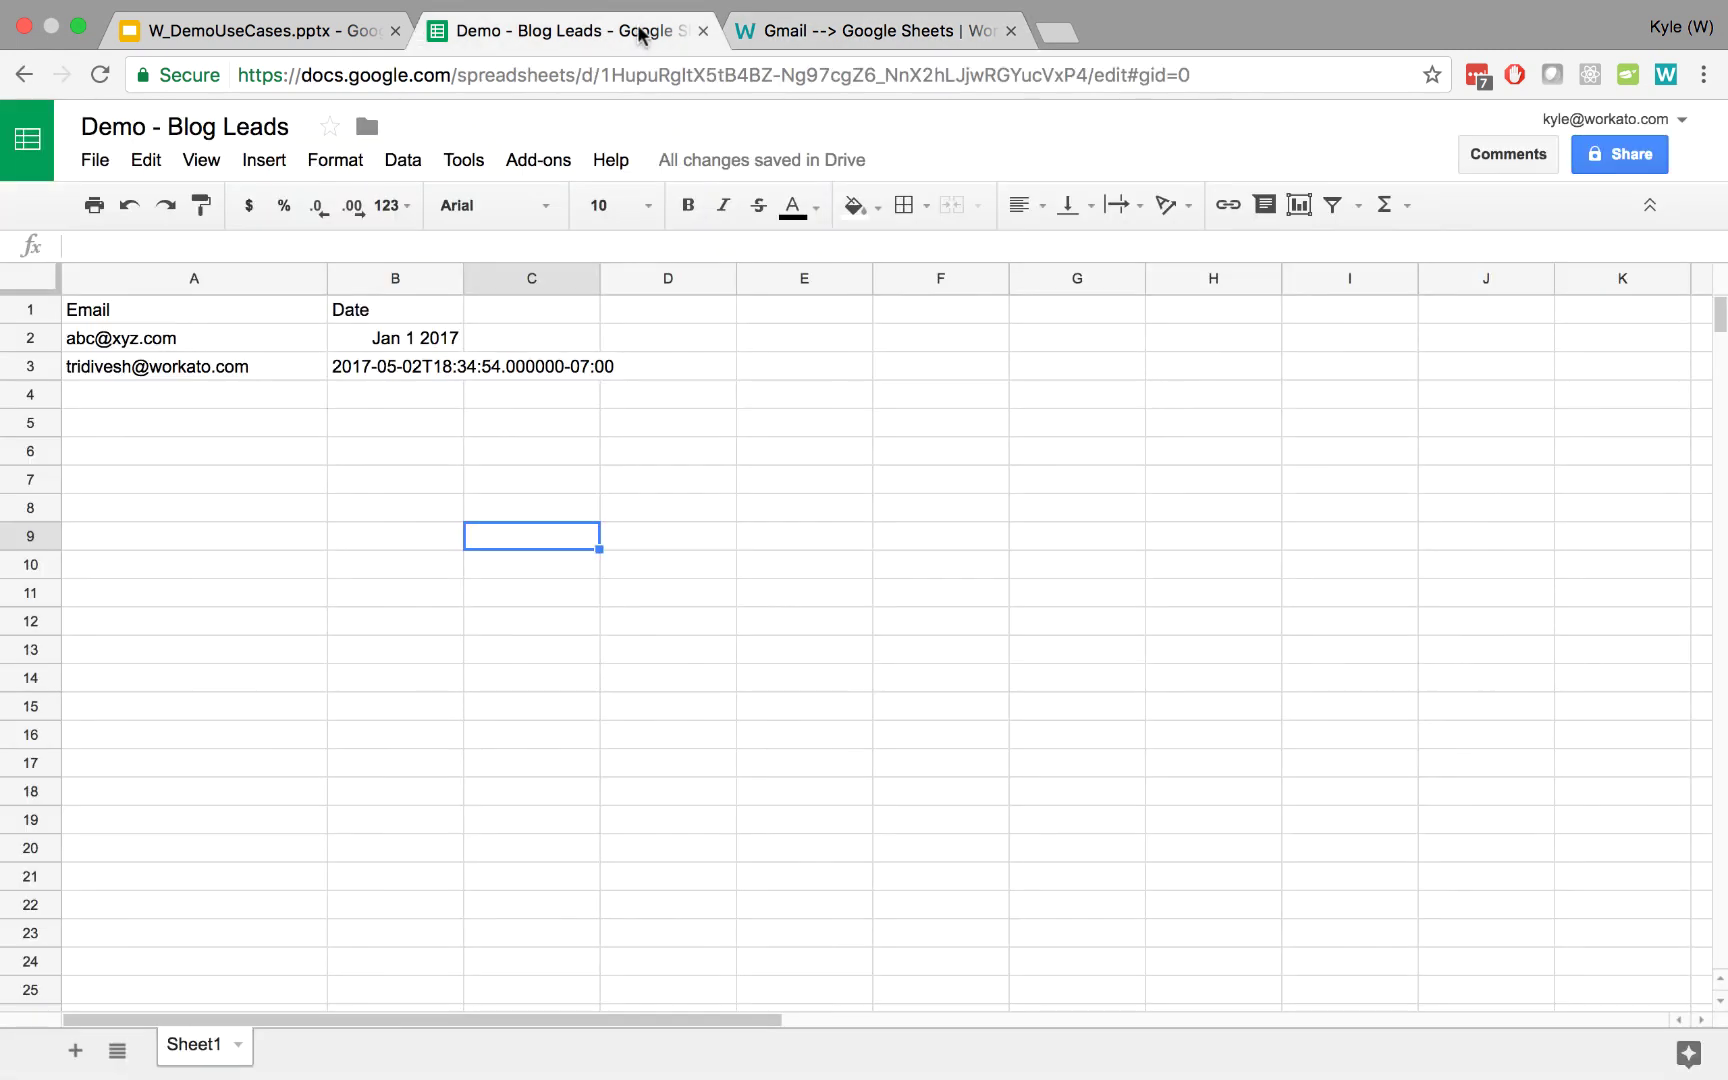
{"action": "left_click", "coordinate": [30, 395]}
{"action": "left_click", "coordinate": [450, 400]}
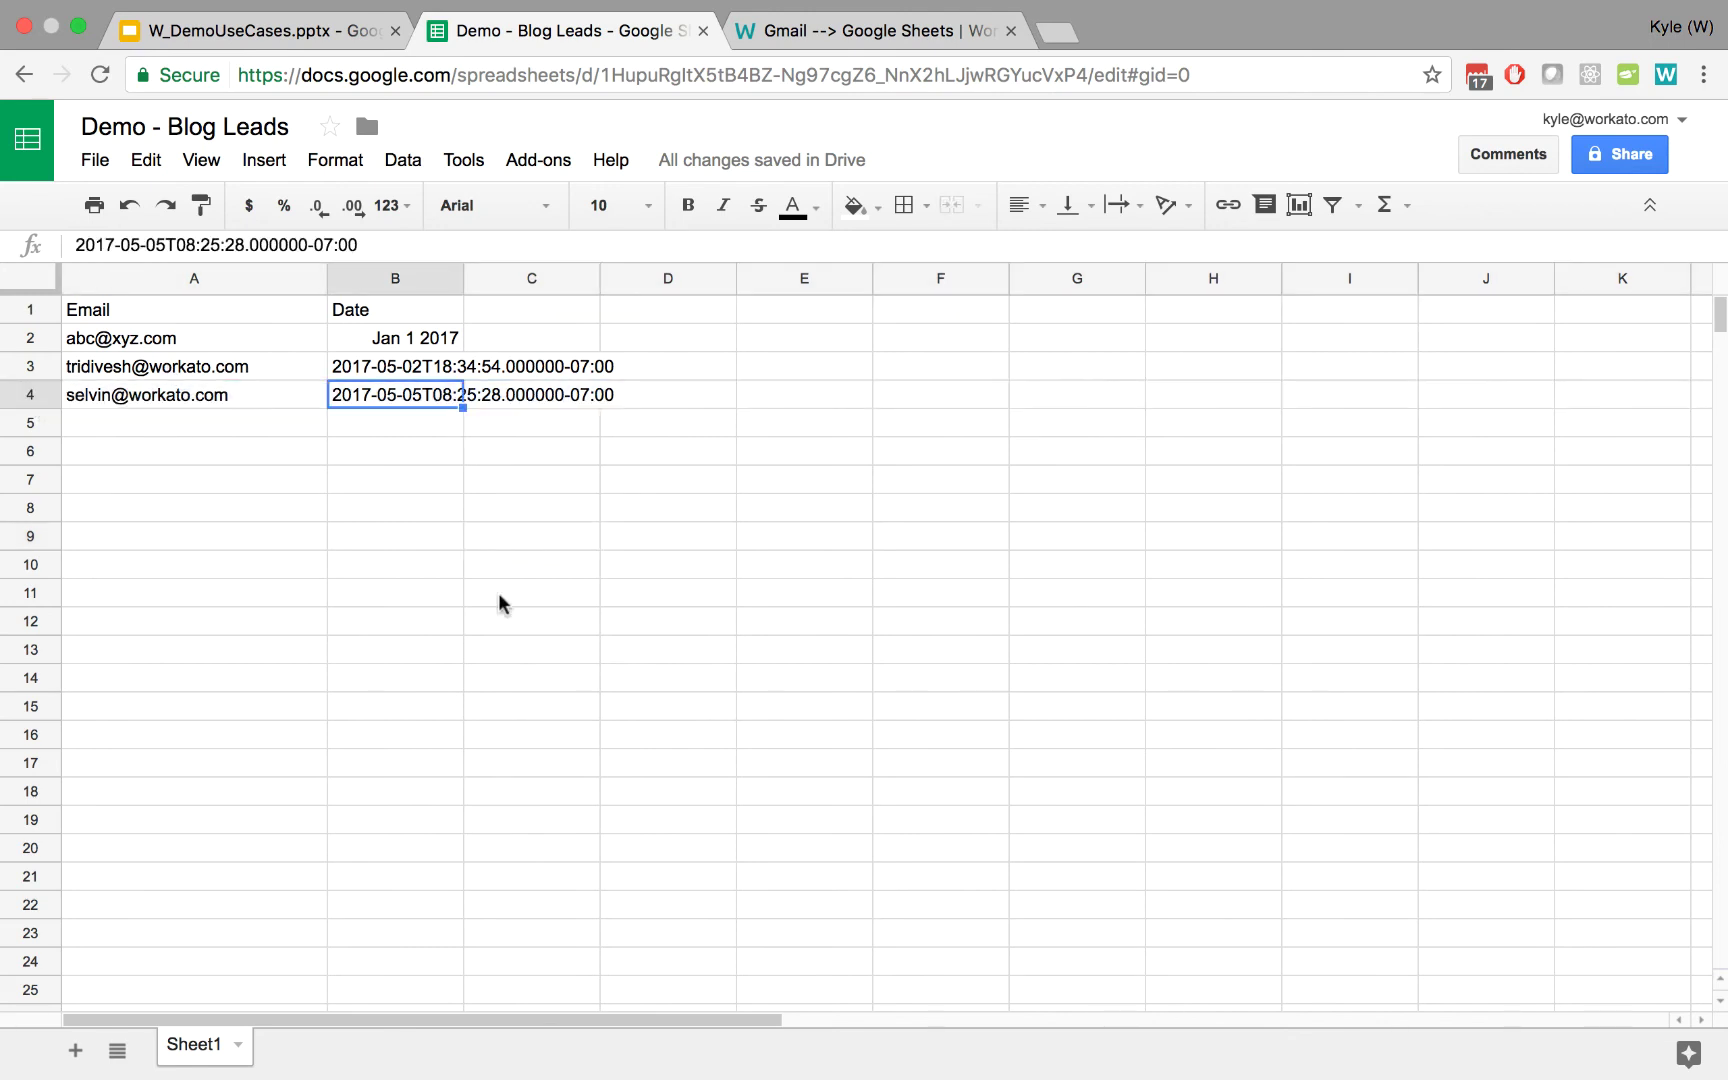
{"action": "left_click", "coordinate": [498, 593]}
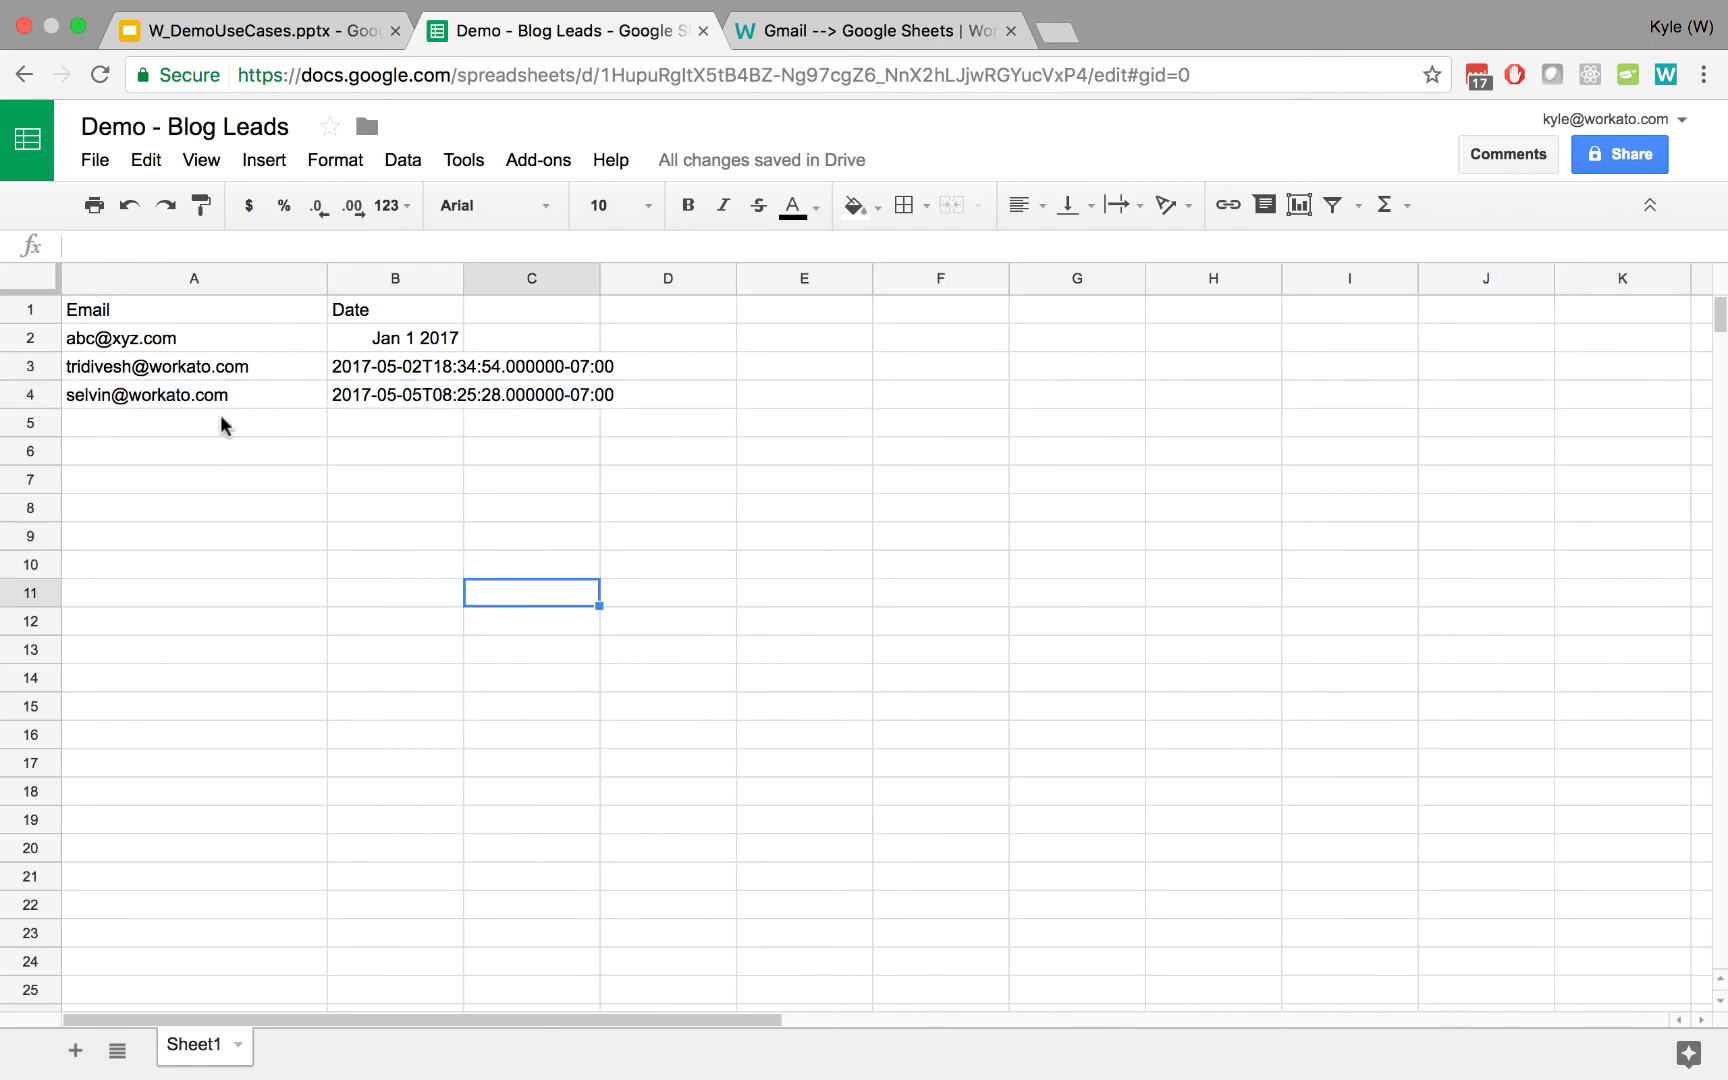